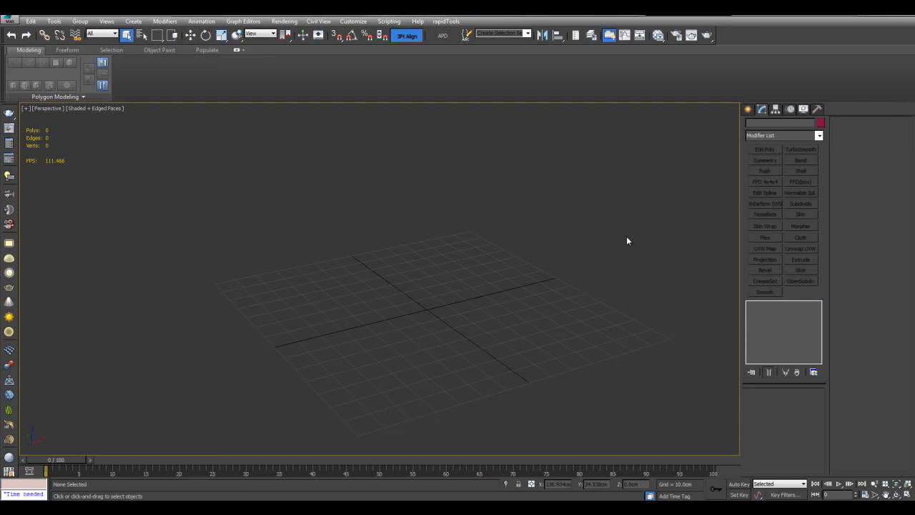
# Create a standard primitive box on the grid in the Perspective viewport and make the Move tool active.
pyautogui.keyDown('alt'); pyautogui.moveTo(639, 235); pyautogui.dragTo(602, 253, button='middle'); pyautogui.keyUp('alt')
pyautogui.scroll(-3, 602, 256)
pyautogui.click(748, 110)
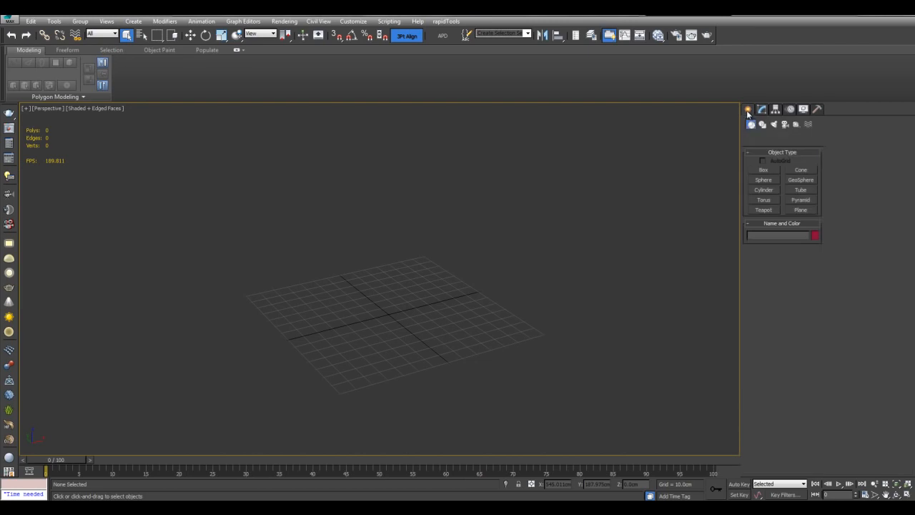
pyautogui.click(763, 170)
pyautogui.scroll(2, 565, 262)
pyautogui.moveTo(419, 273); pyautogui.dragTo(505, 379)
pyautogui.click(496, 314)
pyautogui.press('w')
pyautogui.keyDown('alt'); pyautogui.moveTo(500, 322); pyautogui.dragTo(612, 388, button='middle'); pyautogui.keyUp('alt')
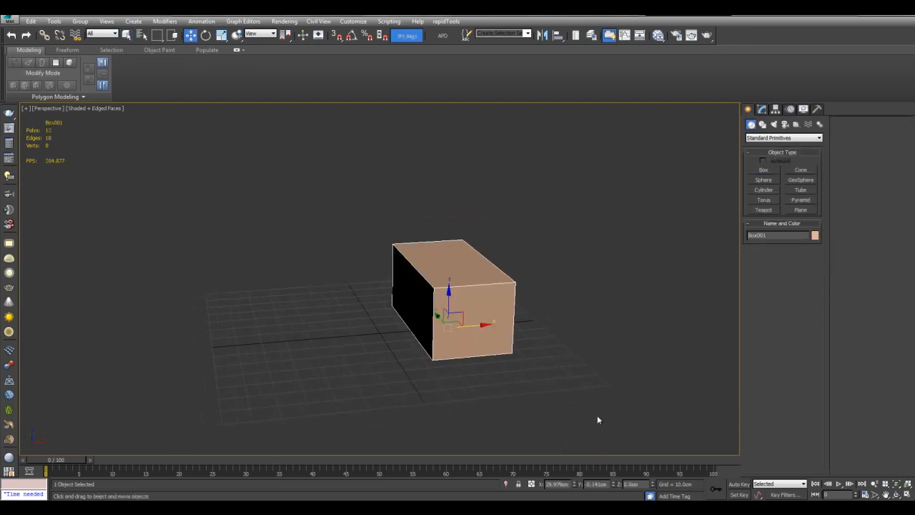
# Place the box at the world origin with X, Y and Z at 0 cm and deselect it.
pyautogui.rightClick(575, 487)
pyautogui.keyDown('alt'); pyautogui.moveTo(587, 339); pyautogui.dragTo(603, 349, button='middle'); pyautogui.keyUp('alt')
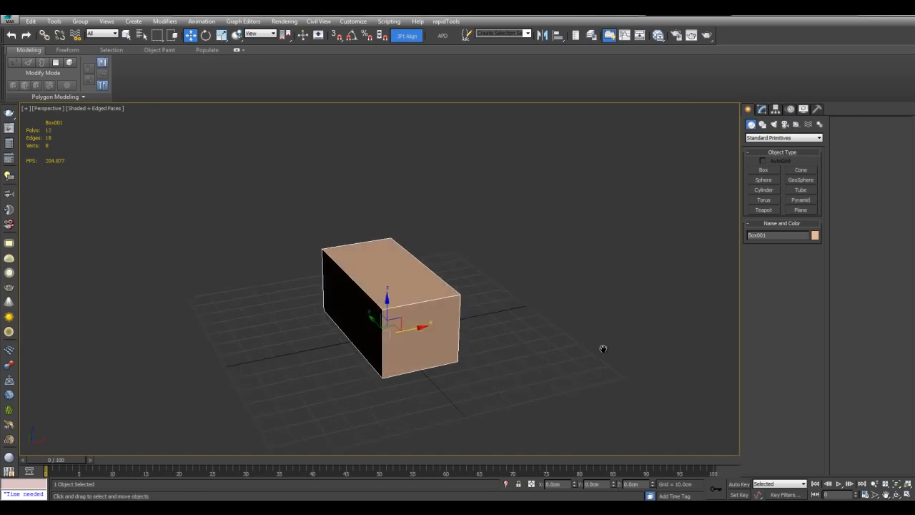
pyautogui.press('q')
pyautogui.click(712, 193)
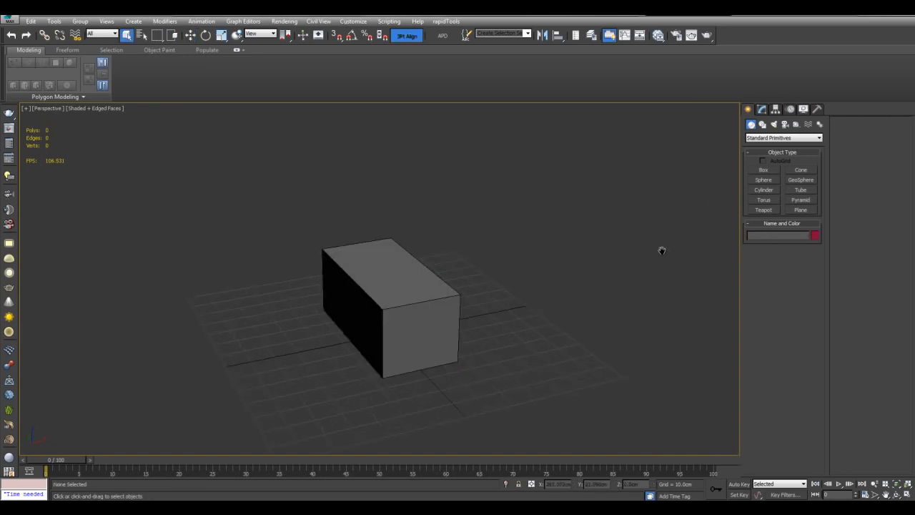
# Select the box with the Move tool active and view it from a front corner.
pyautogui.scroll(4, 659, 258)
pyautogui.keyDown('alt'); pyautogui.moveTo(533, 258); pyautogui.dragTo(422, 340, button='middle'); pyautogui.keyUp('alt')
pyautogui.click(411, 263)
pyautogui.press('w')
pyautogui.keyDown('alt'); pyautogui.moveTo(488, 333); pyautogui.dragTo(408, 329, button='middle'); pyautogui.keyUp('alt')
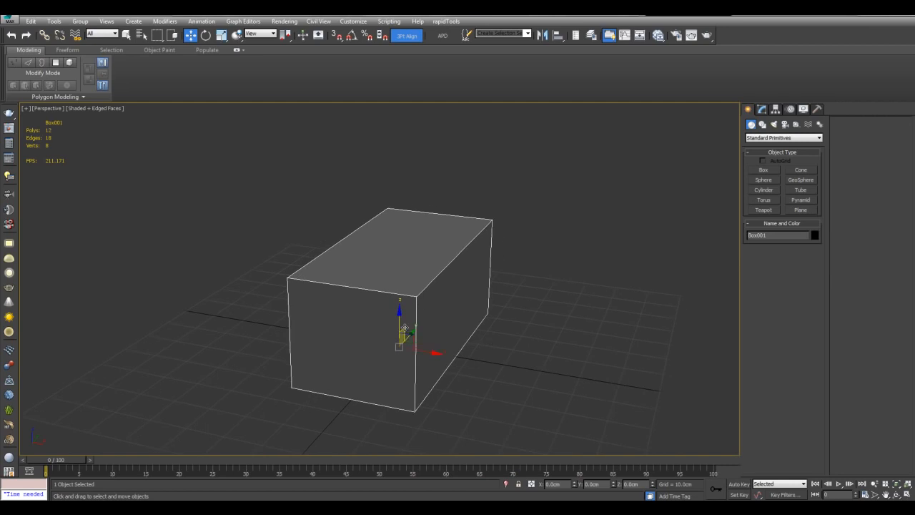
# Show the Rotate and Scale gizmos on the box and return to the Move tool.
pyautogui.click(205, 37)
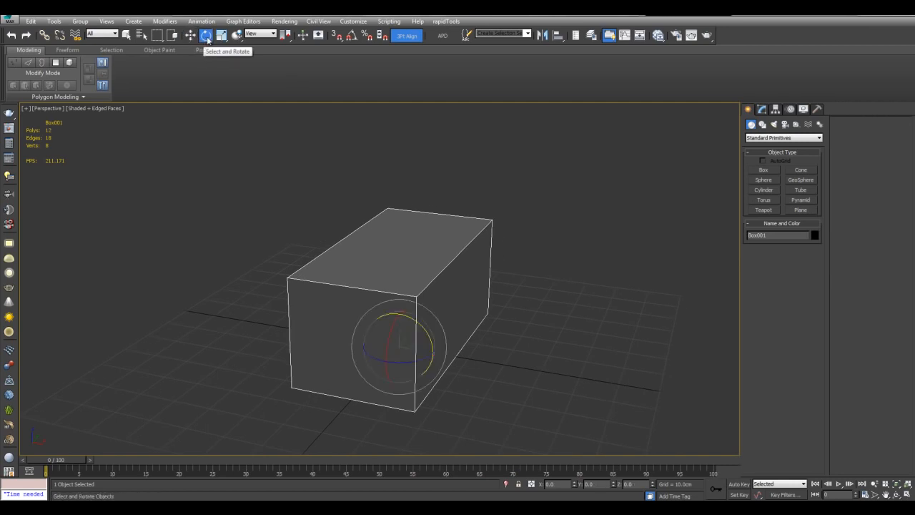
pyautogui.click(222, 36)
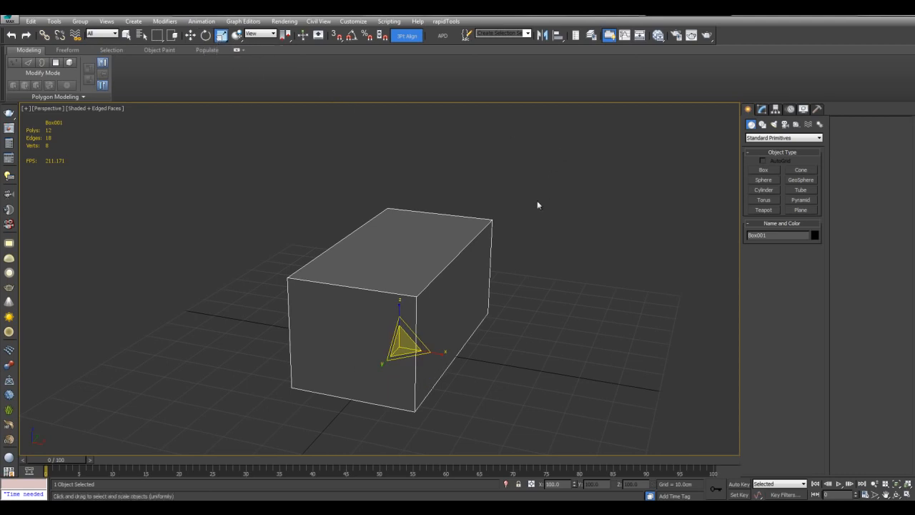
pyautogui.moveTo(551, 226); pyautogui.dragTo(556, 213, button='middle')
pyautogui.press('w')
pyautogui.moveTo(429, 329); pyautogui.dragTo(422, 171, button='middle')
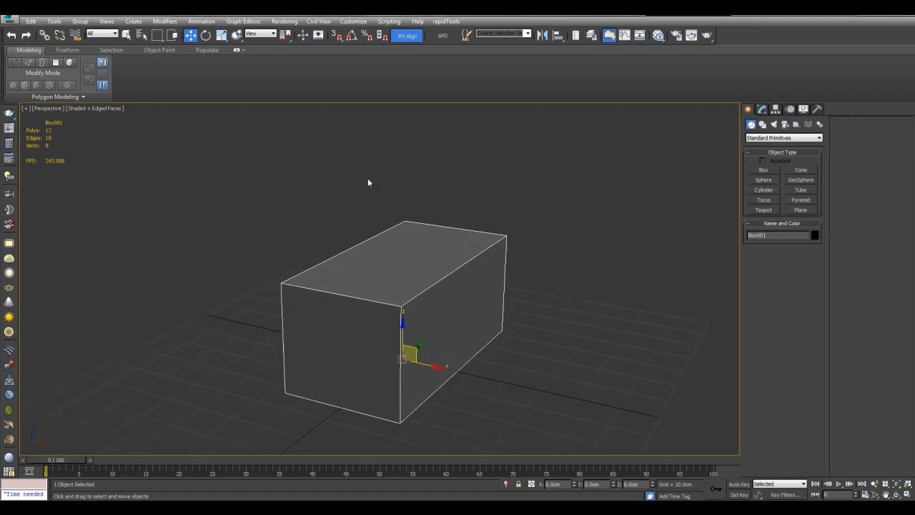
# Examine the available reference coordinate systems and the Move gizmo on the selected box.
pyautogui.moveTo(609, 298)
pyautogui.mouseDown(button='middle')
pyautogui.moveTo(630, 281)
pyautogui.moveTo(612, 294)
pyautogui.mouseUp(button='middle')
pyautogui.keyDown('alt'); pyautogui.moveTo(612, 294); pyautogui.dragTo(611, 289, button='middle'); pyautogui.keyUp('alt')
pyautogui.click(271, 33)
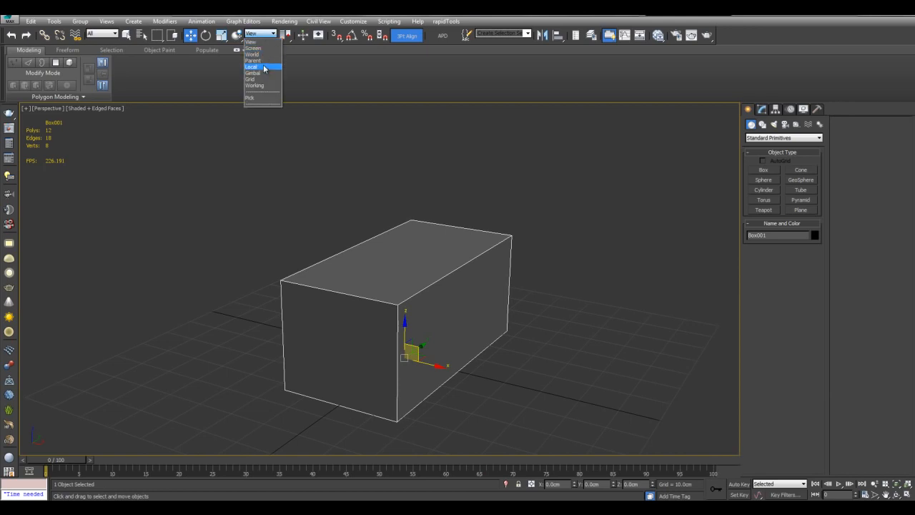
pyautogui.click(564, 214)
pyautogui.moveTo(565, 216); pyautogui.dragTo(586, 194, button='middle')
pyautogui.moveTo(532, 208); pyautogui.dragTo(493, 250, button='middle')
pyautogui.scroll(2, 437, 297)
pyautogui.keyDown('alt'); pyautogui.moveTo(438, 297); pyautogui.dragTo(447, 278, button='middle'); pyautogui.keyUp('alt')
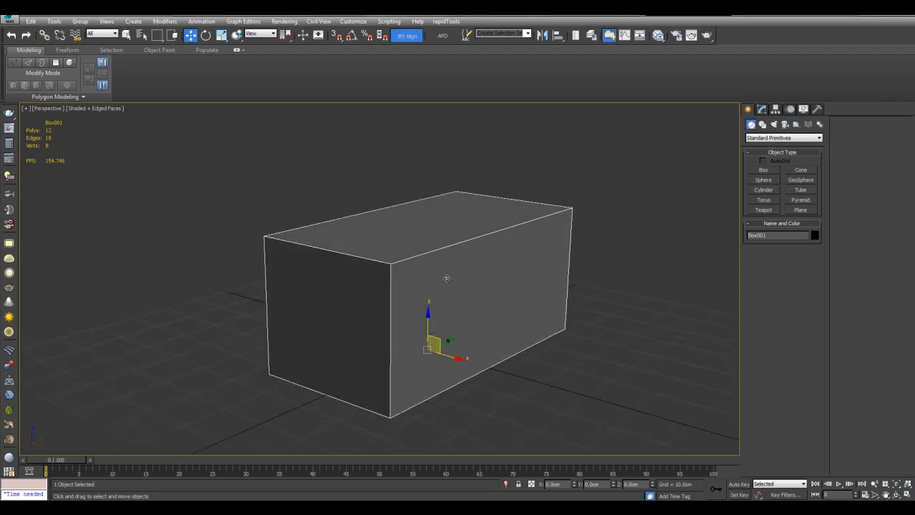
# Switch the reference coordinate system to World and to Local for comparison, and return it to View.
pyautogui.click(274, 37)
pyautogui.click(263, 57)
pyautogui.click(259, 34)
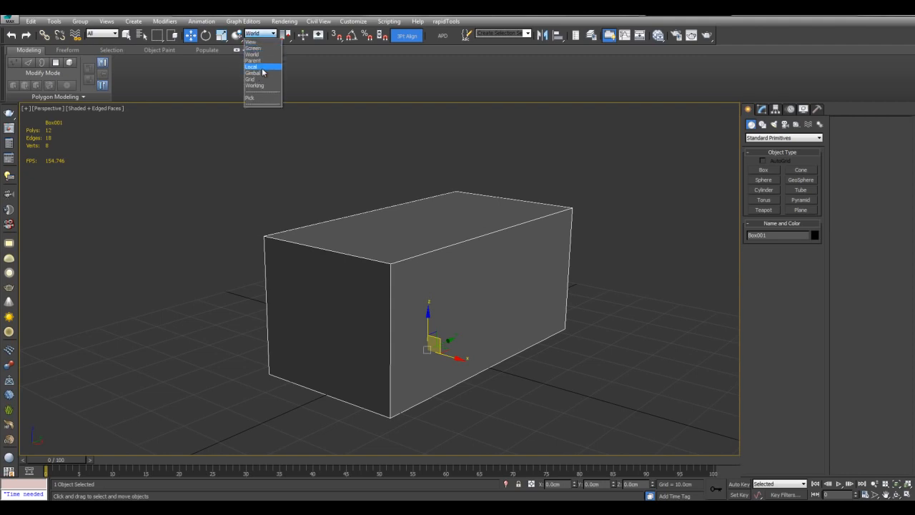
pyautogui.click(264, 68)
pyautogui.moveTo(417, 268); pyautogui.dragTo(401, 258, button='middle')
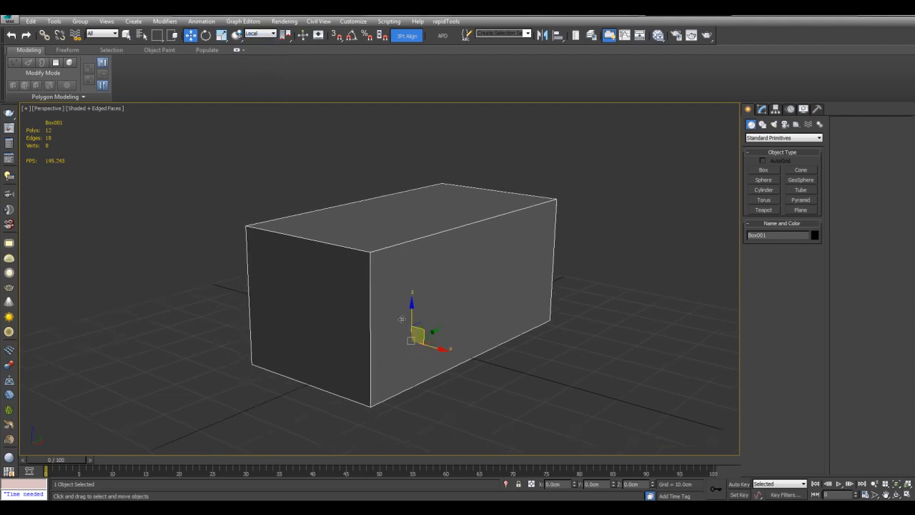
pyautogui.click(262, 34)
pyautogui.click(262, 45)
# Maximise the Front viewport and examine the box's Move gizmo in the View coordinate system.
pyautogui.moveTo(617, 187); pyautogui.dragTo(620, 199, button='middle')
pyautogui.hotkey('alt', 'w')
pyautogui.middleClick(604, 171)
pyautogui.hotkey('alt', 'w')
pyautogui.scroll(4, 433, 198)
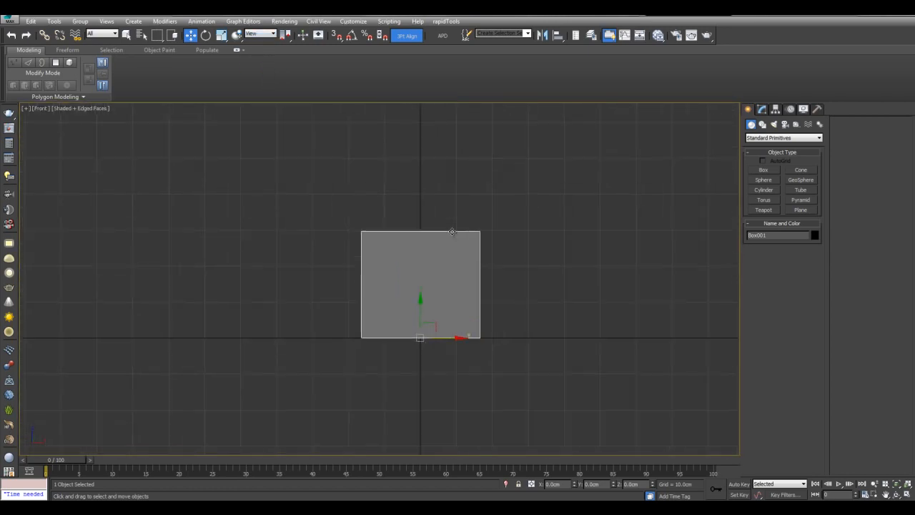
pyautogui.scroll(2, 455, 271)
# Return to the four-viewport layout and compare the View axes in the Front and Perspective viewports.
pyautogui.hotkey('alt', 'w')
pyautogui.keyDown('alt'); pyautogui.moveTo(531, 336); pyautogui.dragTo(574, 395, button='middle'); pyautogui.keyUp('alt')
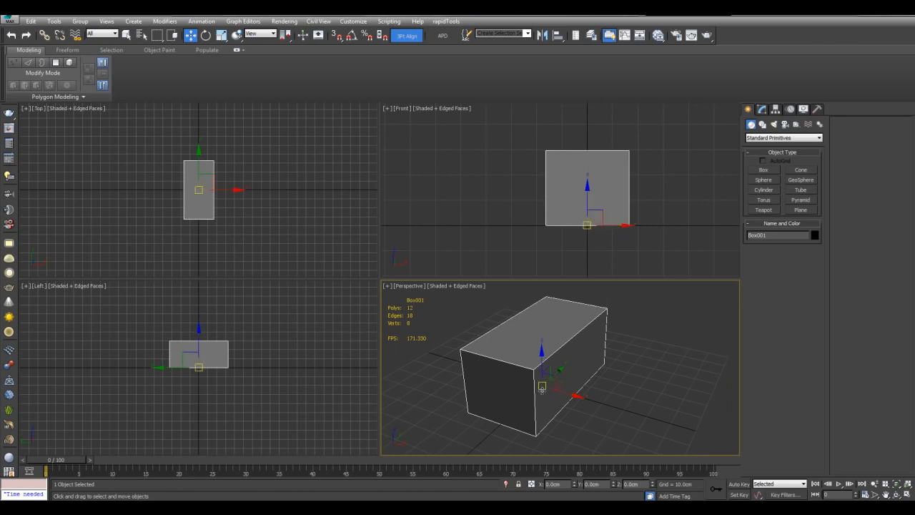
pyautogui.keyDown('alt'); pyautogui.moveTo(594, 337); pyautogui.dragTo(643, 294, button='middle'); pyautogui.keyUp('alt')
pyautogui.moveTo(647, 205); pyautogui.dragTo(605, 207, button='middle')
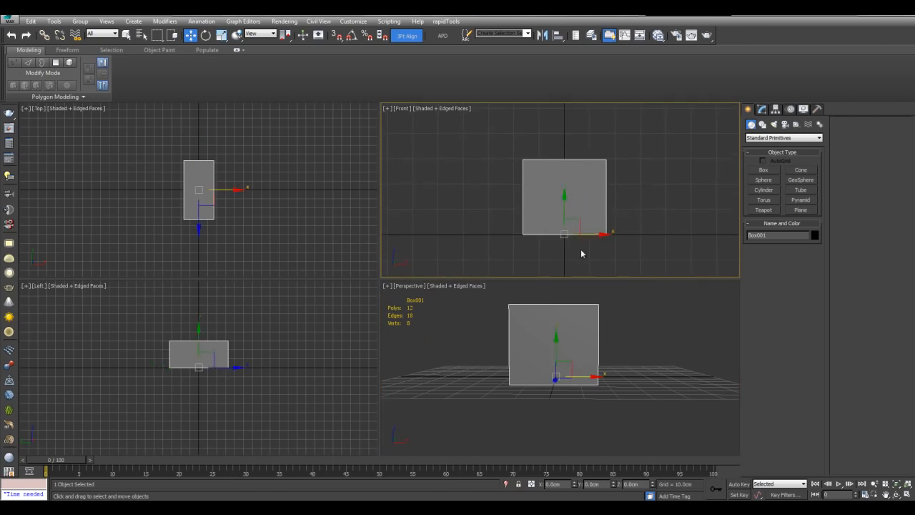
pyautogui.moveTo(582, 253); pyautogui.dragTo(604, 235, button='middle')
pyautogui.moveTo(635, 329); pyautogui.dragTo(652, 333, button='middle')
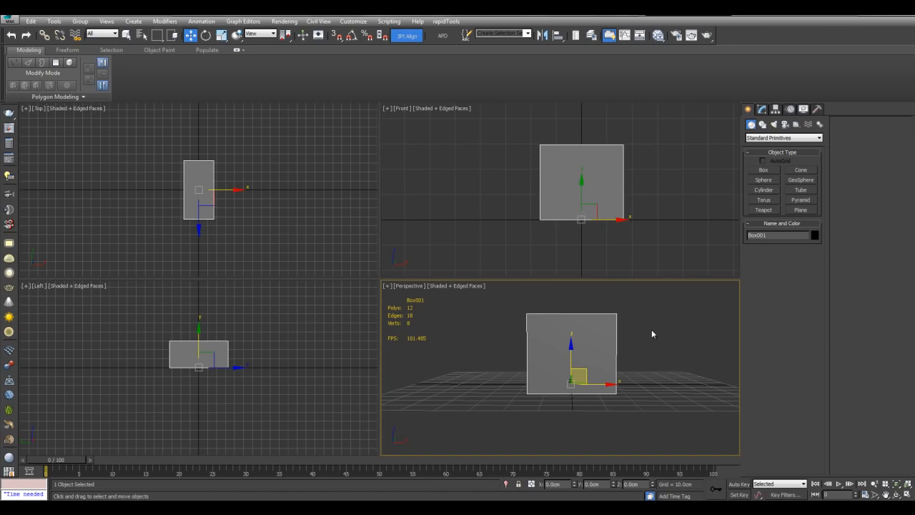
# Set the reference coordinate system to World and compare the gizmo axes in the Front and Perspective viewports.
pyautogui.click(264, 36)
pyautogui.click(264, 57)
pyautogui.moveTo(611, 178); pyautogui.dragTo(592, 174, button='middle')
pyautogui.scroll(2, 576, 192)
pyautogui.keyDown('alt'); pyautogui.moveTo(628, 337); pyautogui.dragTo(618, 349, button='middle'); pyautogui.keyUp('alt')
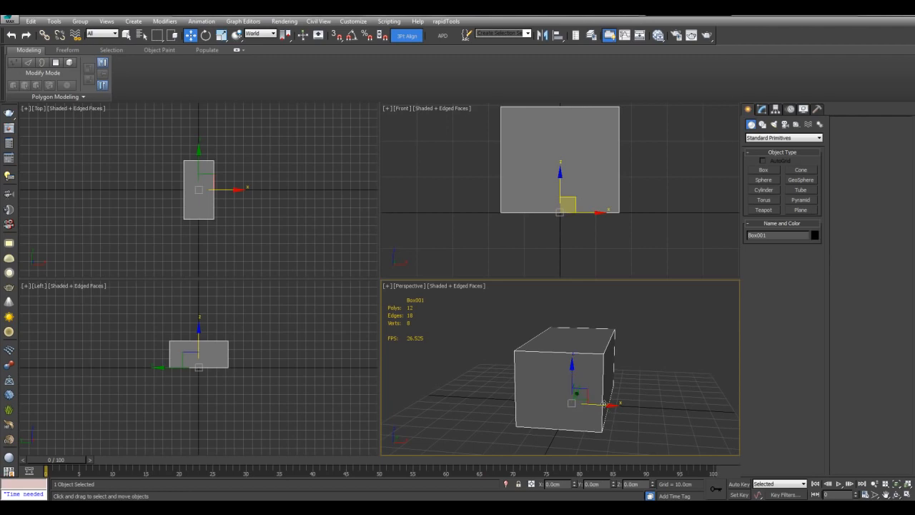
pyautogui.moveTo(546, 196); pyautogui.dragTo(551, 175, button='middle')
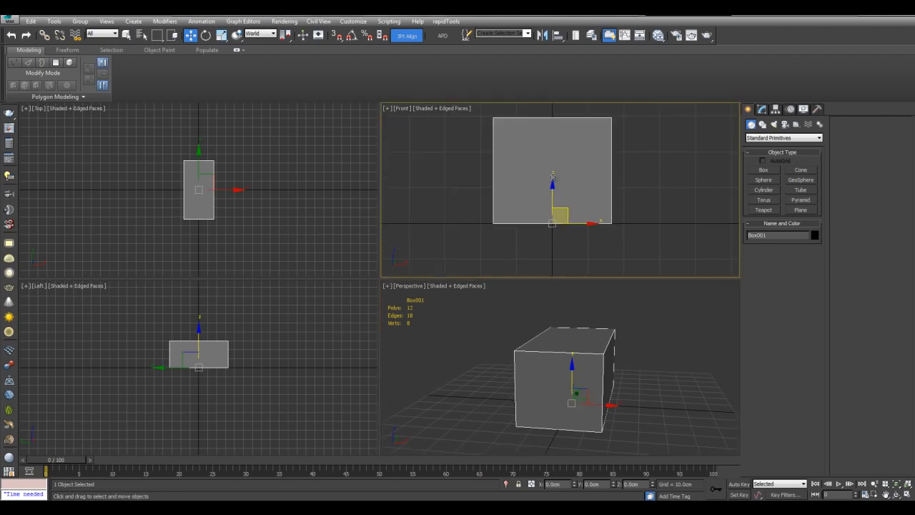
# Examine the World axes in the maximised Perspective viewport and across all four viewports, ending with Perspective maximised.
pyautogui.middleClick(623, 333)
pyautogui.hotkey('alt', 'w')
pyautogui.scroll(2, 590, 334)
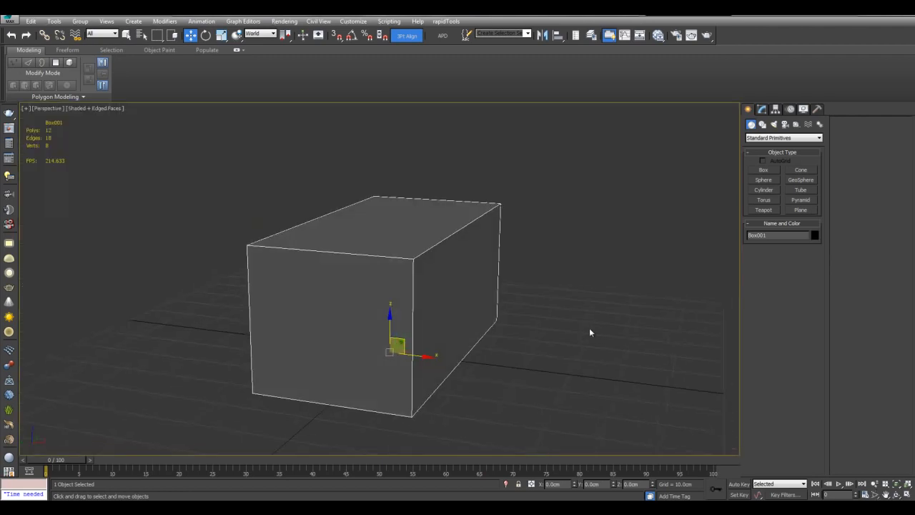
pyautogui.keyDown('alt'); pyautogui.moveTo(568, 247); pyautogui.dragTo(599, 283, button='middle'); pyautogui.keyUp('alt')
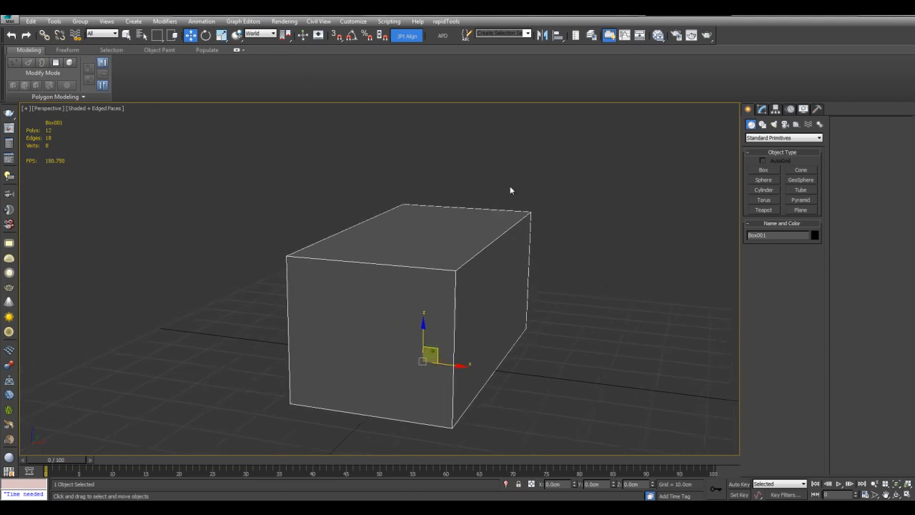
pyautogui.hotkey('alt', 'w')
pyautogui.moveTo(463, 154); pyautogui.dragTo(472, 169, button='middle')
pyautogui.moveTo(292, 332); pyautogui.dragTo(306, 322, button='middle')
pyautogui.moveTo(591, 212); pyautogui.dragTo(583, 192, button='middle')
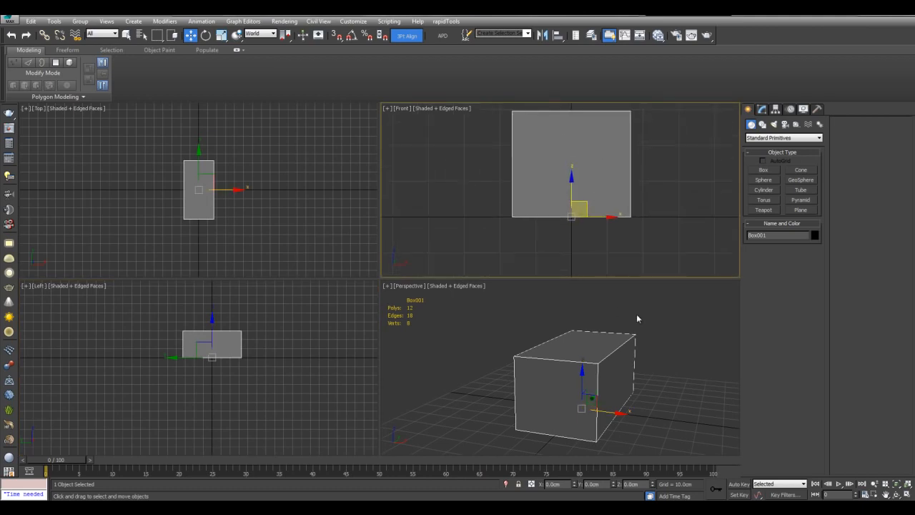
pyautogui.middleClick(645, 315)
pyautogui.hotkey('alt', 'w')
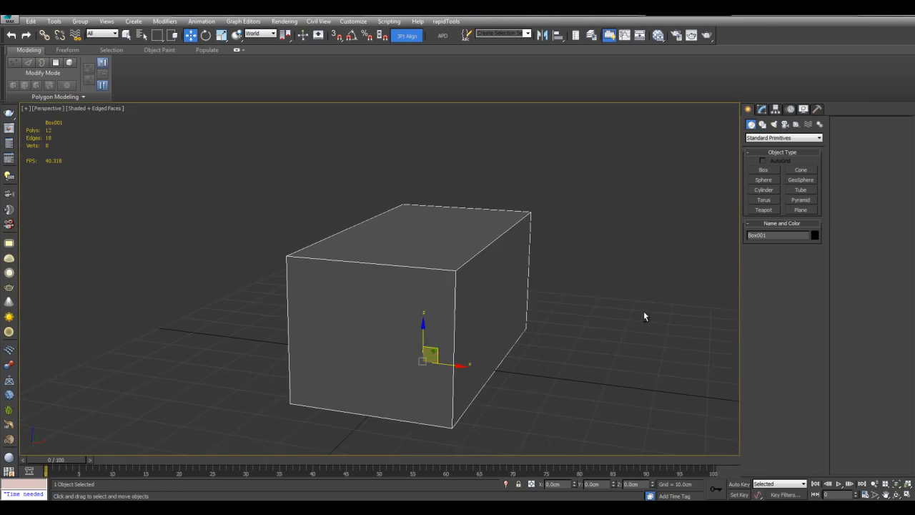
pyautogui.keyDown('alt'); pyautogui.moveTo(645, 312); pyautogui.dragTo(625, 318, button='middle'); pyautogui.keyUp('alt')
# Set the reference coordinate system to View and move the box in the XZ plane to about X 67 cm, Z 71 cm.
pyautogui.click(266, 35)
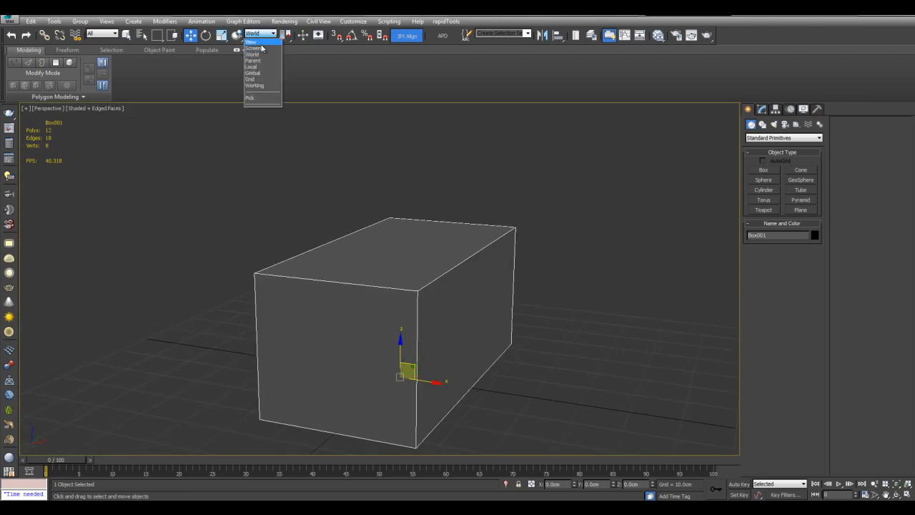
pyautogui.click(254, 42)
pyautogui.scroll(-3, 455, 296)
pyautogui.keyDown('alt'); pyautogui.moveTo(454, 300); pyautogui.dragTo(433, 326, button='middle'); pyautogui.keyUp('alt')
pyautogui.moveTo(373, 353); pyautogui.dragTo(513, 215)
pyautogui.moveTo(513, 215); pyautogui.dragTo(531, 241, button='middle')
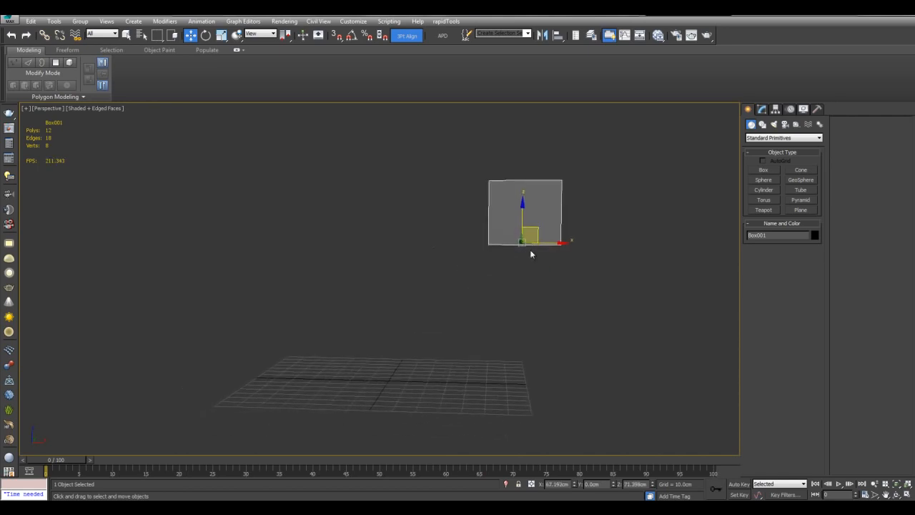
# Rotate the raised box so it tilts away from the world axes, and return to the Move tool.
pyautogui.press('e')
pyautogui.moveTo(532, 235); pyautogui.dragTo(580, 233)
pyautogui.press('w')
pyautogui.scroll(4, 531, 259)
pyautogui.moveTo(579, 233); pyautogui.dragTo(509, 305, button='middle')
pyautogui.scroll(-3, 489, 260)
# Alternate the tilted box's reference coordinate system between World and Local twice to compare the gizmo orientation.
pyautogui.click(263, 35)
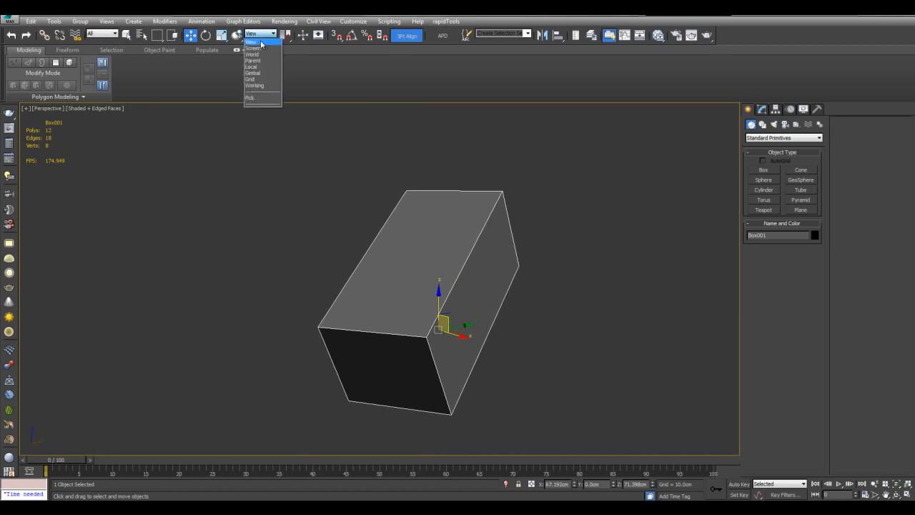
pyautogui.click(262, 55)
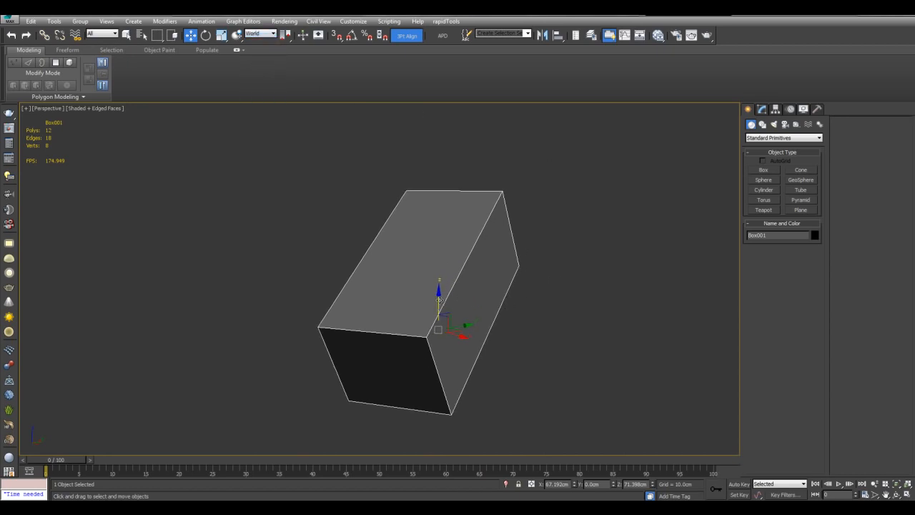
pyautogui.click(265, 34)
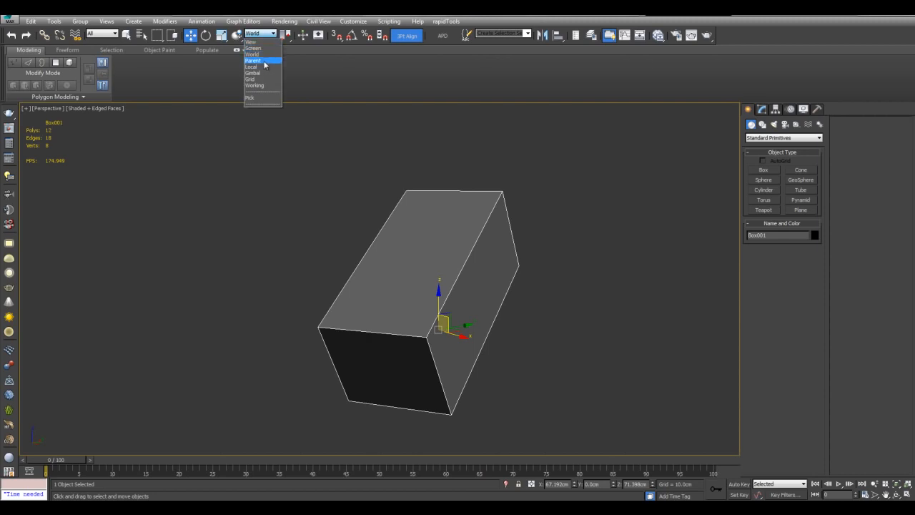
pyautogui.click(265, 66)
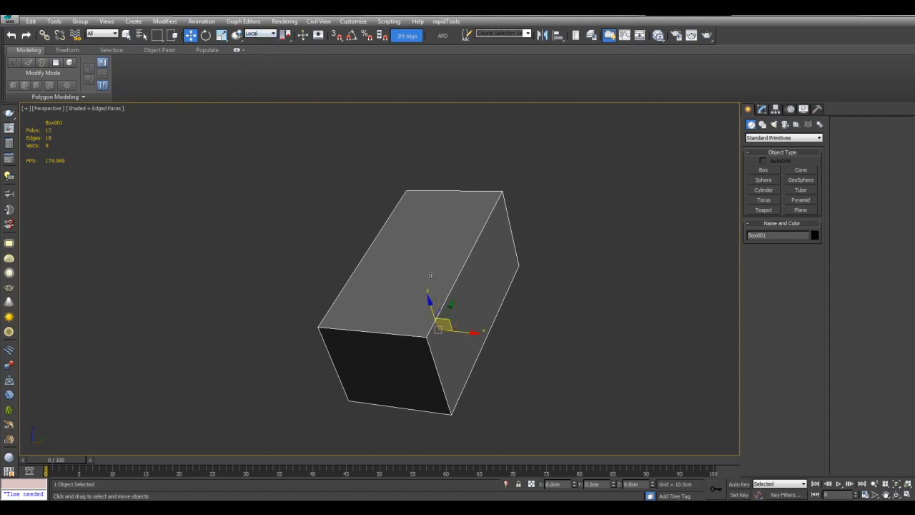
pyautogui.click(265, 36)
pyautogui.click(263, 54)
pyautogui.click(263, 34)
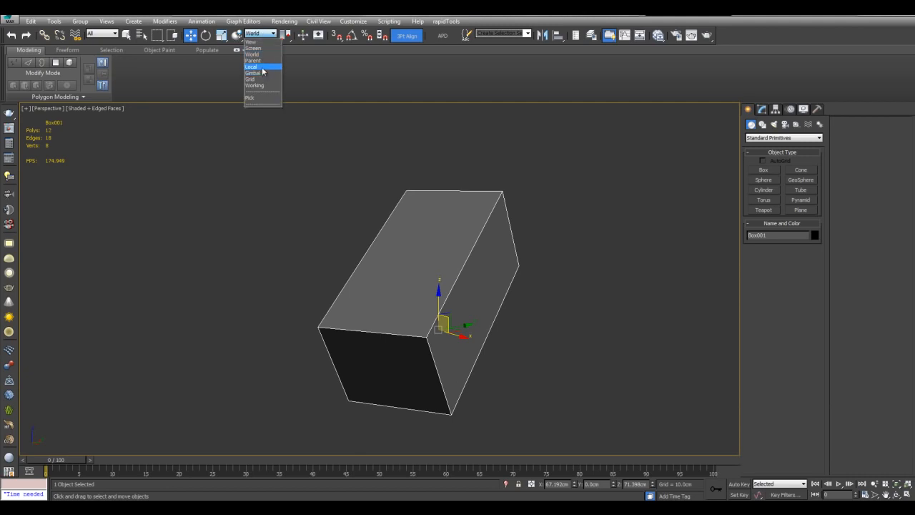
pyautogui.click(262, 67)
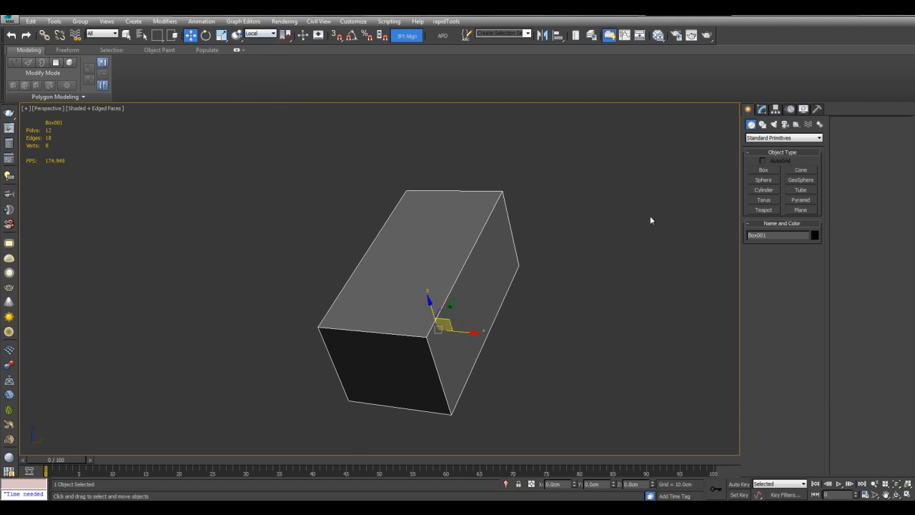
# Set the reference coordinate system to World and examine the gizmo on the tilted box from several angles.
pyautogui.click(263, 34)
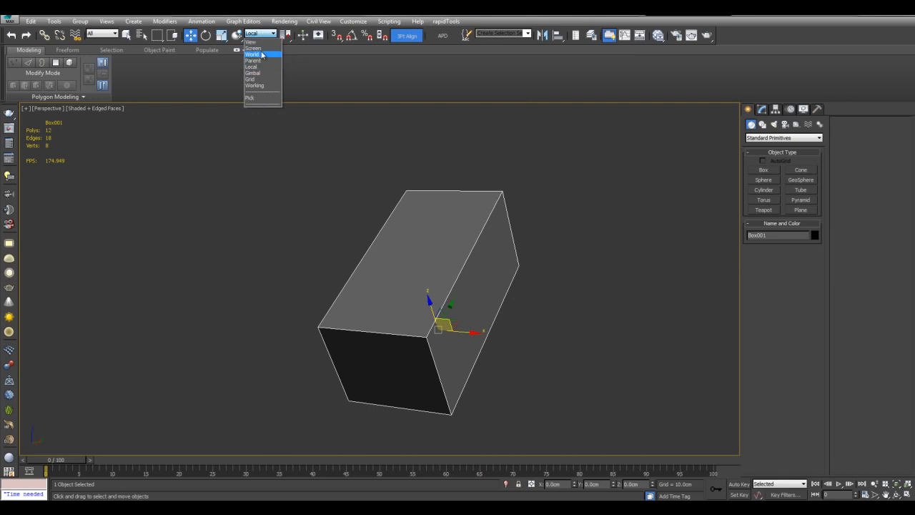
pyautogui.click(263, 54)
pyautogui.keyDown('alt'); pyautogui.moveTo(422, 229); pyautogui.dragTo(374, 281, button='middle'); pyautogui.keyUp('alt')
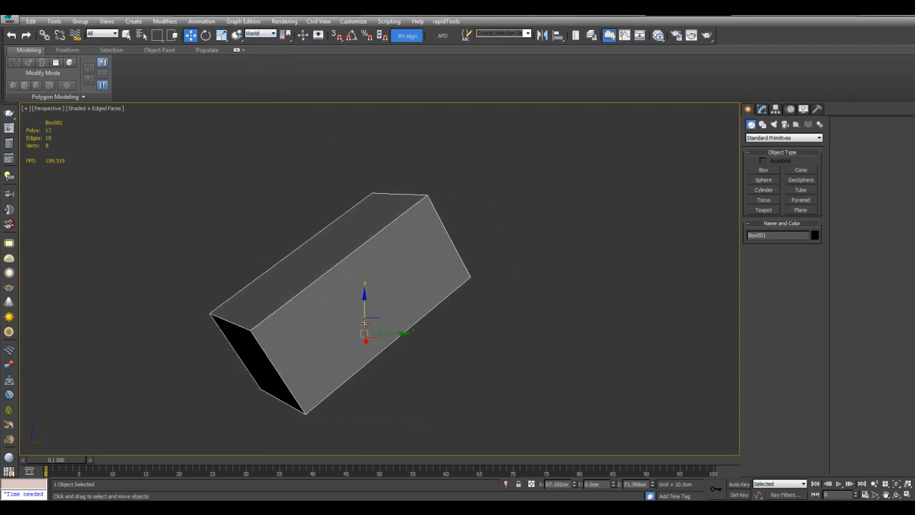
pyautogui.keyDown('alt'); pyautogui.moveTo(394, 248); pyautogui.dragTo(406, 304, button='middle'); pyautogui.keyUp('alt')
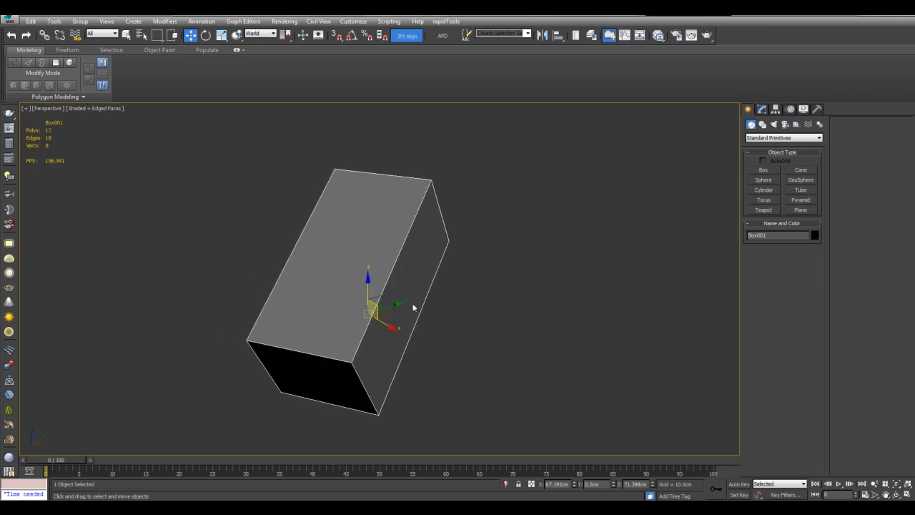
pyautogui.keyDown('alt'); pyautogui.moveTo(331, 304); pyautogui.dragTo(515, 272, button='middle'); pyautogui.keyUp('alt')
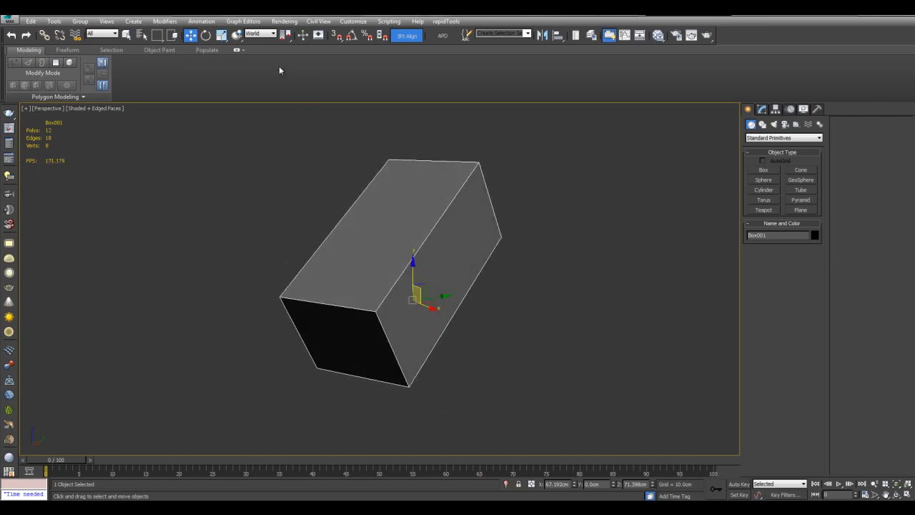
# Set the reference coordinate system to Local and examine how the gizmo follows the box's tilt.
pyautogui.click(264, 35)
pyautogui.click(263, 68)
pyautogui.keyDown('alt'); pyautogui.moveTo(405, 207); pyautogui.dragTo(492, 235, button='middle'); pyautogui.keyUp('alt')
pyautogui.keyDown('alt'); pyautogui.moveTo(307, 66); pyautogui.dragTo(378, 148, button='middle'); pyautogui.keyUp('alt')
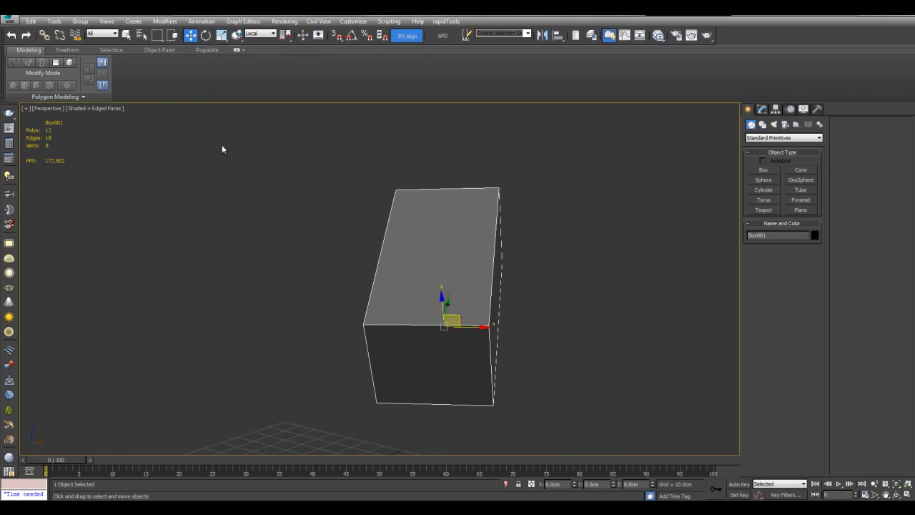
# Compare the orientation of the Move, Rotate and Scale gizmos on the tilted box in the Local coordinate system.
pyautogui.press('e')
pyautogui.press('r')
pyautogui.press('w')
pyautogui.keyDown('alt'); pyautogui.moveTo(313, 182); pyautogui.dragTo(284, 128, button='middle'); pyautogui.keyUp('alt')
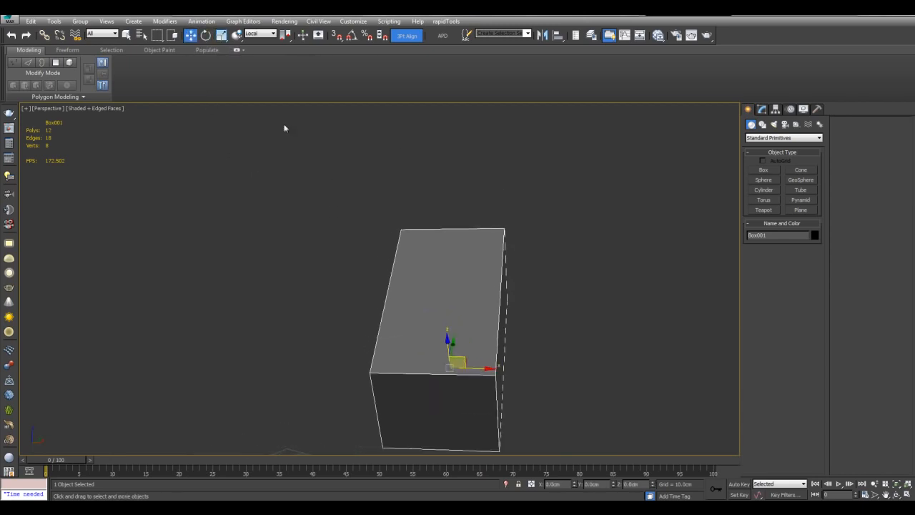
pyautogui.press('e')
pyautogui.press('w')
pyautogui.press('e')
pyautogui.press('w')
# Set the reference coordinate system to View and reset the box's X, Y and Z rotation to 0.
pyautogui.click(259, 38)
pyautogui.click(259, 42)
pyautogui.moveTo(370, 276); pyautogui.dragTo(422, 238, button='middle')
pyautogui.moveTo(559, 263); pyautogui.dragTo(584, 271, button='middle')
pyautogui.press('e')
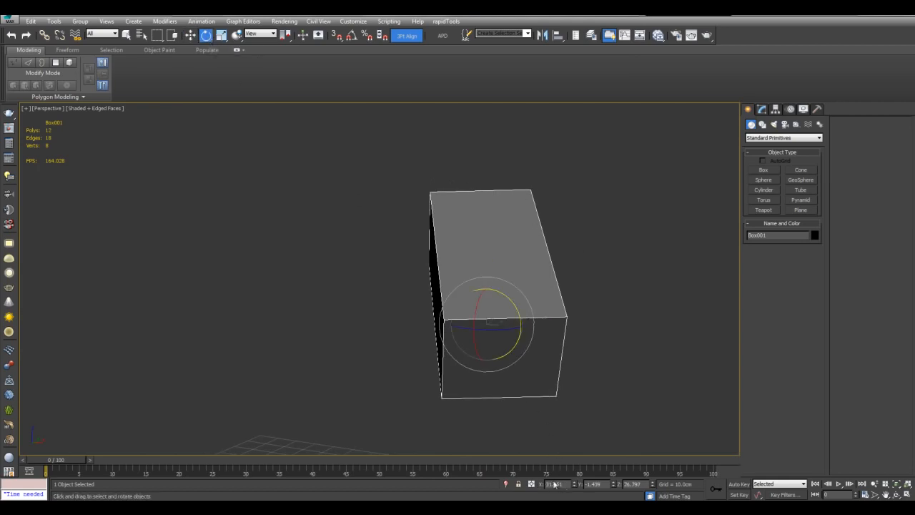
pyautogui.rightClick(575, 486)
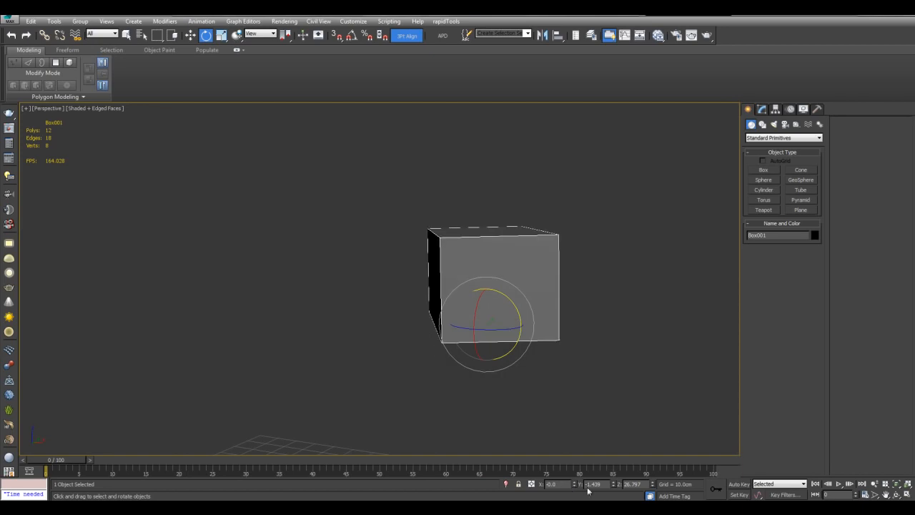
pyautogui.rightClick(613, 486)
pyautogui.rightClick(652, 486)
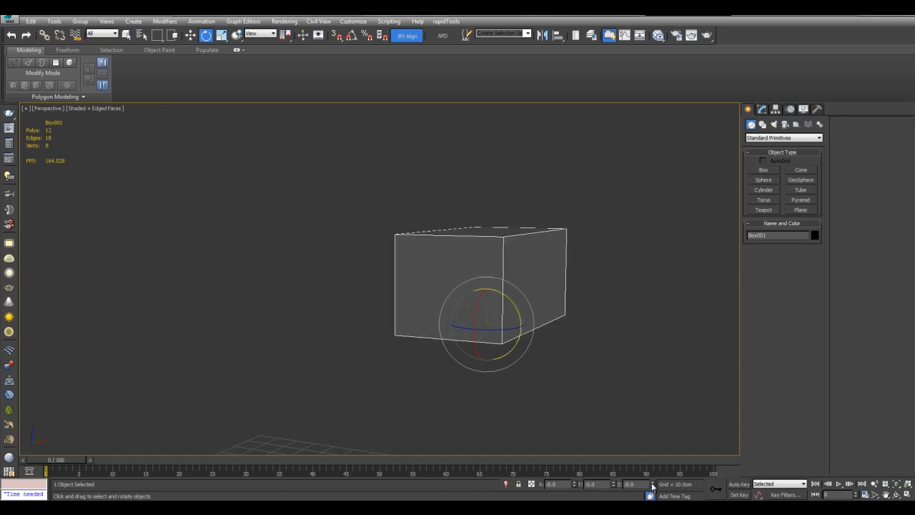
# Reset the box's X and Z position to 0 to bring it back to the grid origin.
pyautogui.moveTo(592, 352); pyautogui.dragTo(609, 345, button='middle')
pyautogui.press('w')
pyautogui.rightClick(574, 486)
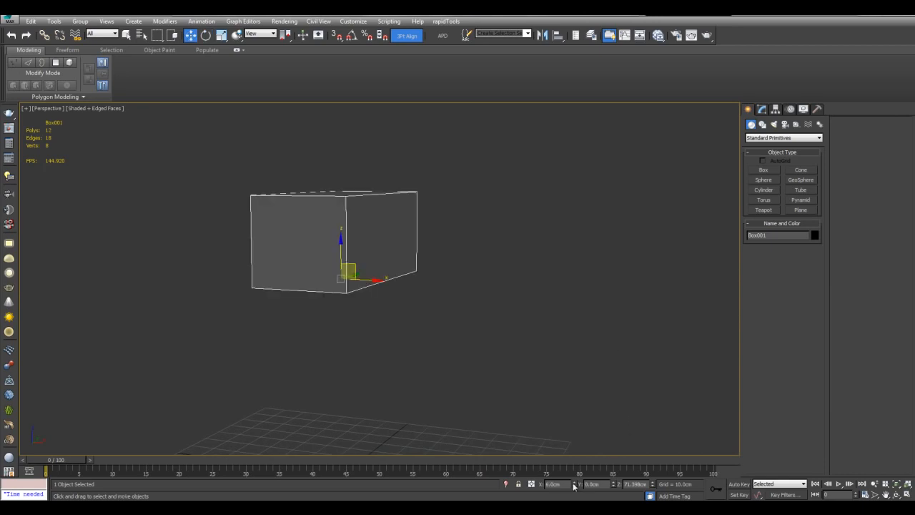
pyautogui.rightClick(654, 486)
pyautogui.moveTo(579, 340); pyautogui.dragTo(613, 313, button='middle')
pyautogui.scroll(-3, 612, 313)
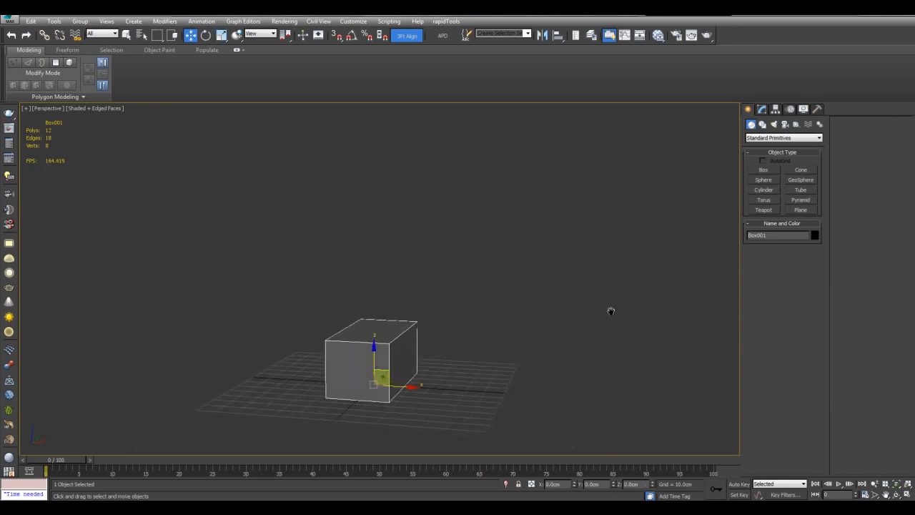
pyautogui.scroll(3, 644, 279)
# Add a Symmetry modifier to the box and examine its mirror plane on the X axis, including in see-through display.
pyautogui.click(761, 109)
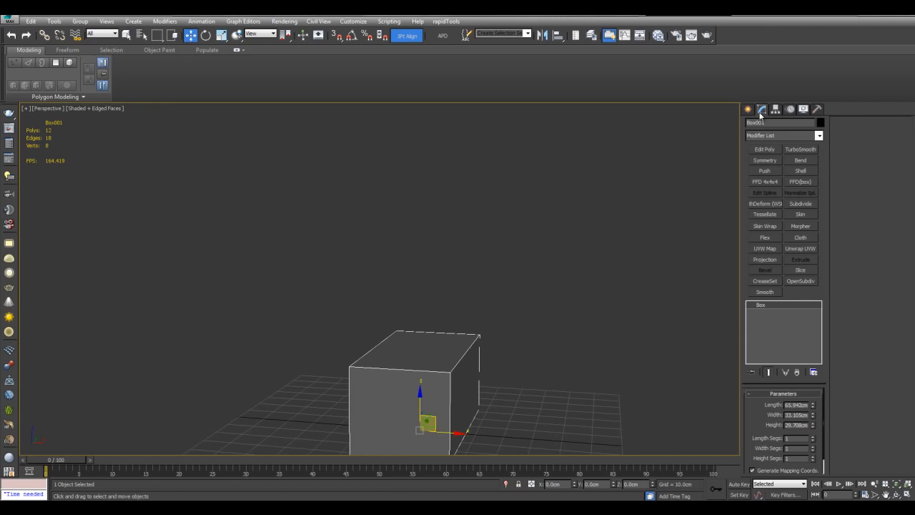
pyautogui.click(757, 163)
pyautogui.moveTo(576, 319); pyautogui.dragTo(640, 199, button='middle')
pyautogui.scroll(3, 600, 236)
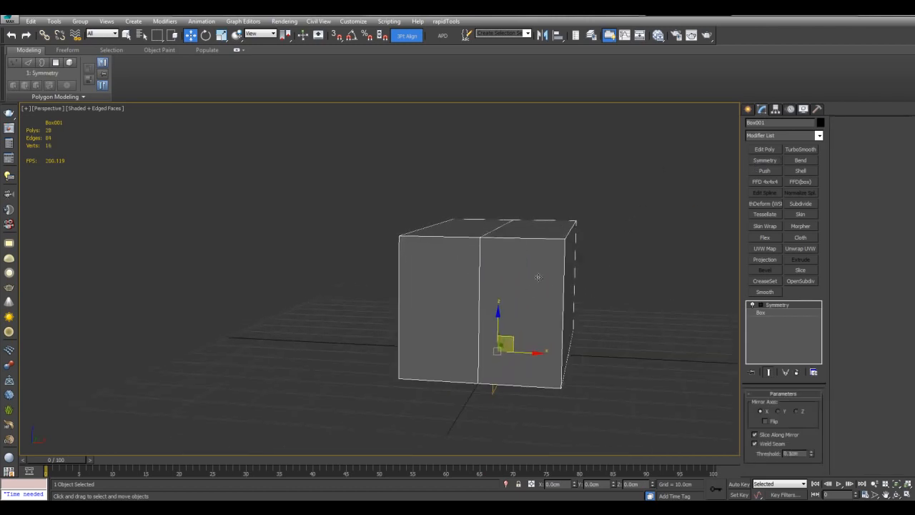
pyautogui.keyDown('alt'); pyautogui.moveTo(531, 288); pyautogui.dragTo(496, 223, button='middle'); pyautogui.keyUp('alt')
pyautogui.keyDown('alt'); pyautogui.moveTo(527, 280); pyautogui.dragTo(468, 290, button='middle'); pyautogui.keyUp('alt')
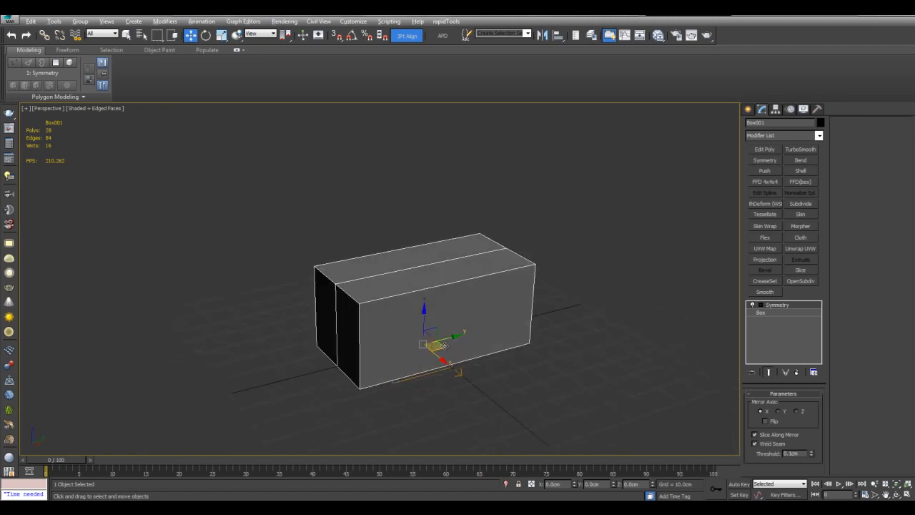
pyautogui.hotkey('alt', 'x')
pyautogui.scroll(3, 464, 341)
pyautogui.moveTo(456, 347)
pyautogui.keyDown('alt'); pyautogui.mouseDown(button='middle')
pyautogui.moveTo(503, 338)
pyautogui.moveTo(542, 364)
pyautogui.mouseUp(button='middle'); pyautogui.keyUp('alt')
pyautogui.keyDown('alt'); pyautogui.moveTo(617, 367); pyautogui.dragTo(600, 336, button='middle'); pyautogui.keyUp('alt')
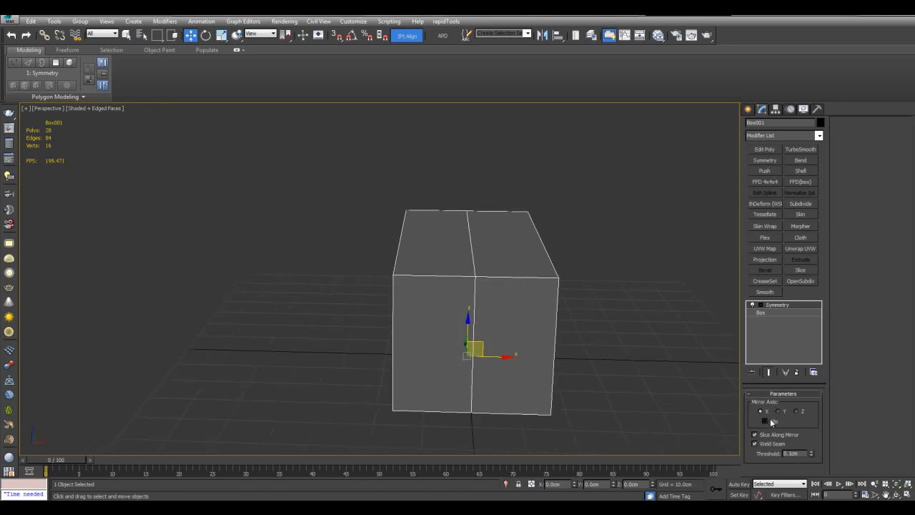
# Flip the symmetry and move its mirror plane about 7.2 cm along the X axis.
pyautogui.keyDown('alt'); pyautogui.moveTo(497, 285); pyautogui.dragTo(498, 323, button='middle'); pyautogui.keyUp('alt')
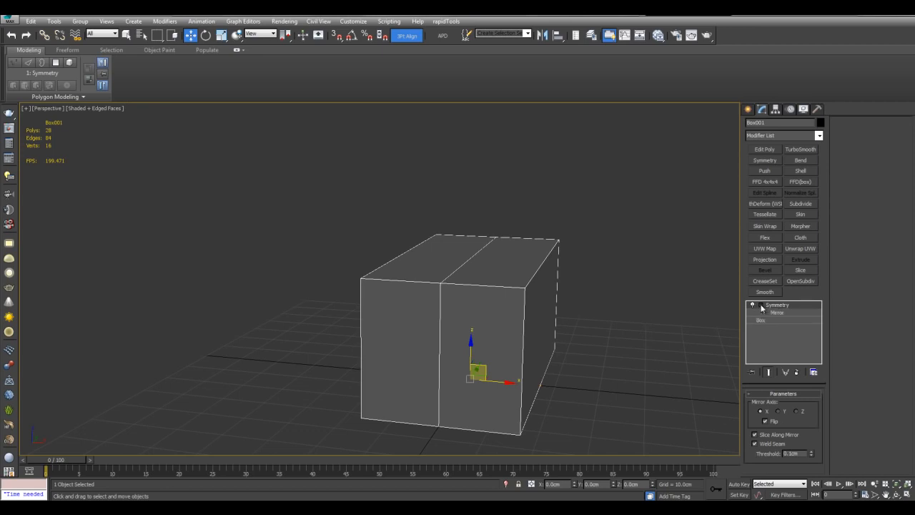
pyautogui.click(777, 313)
pyautogui.scroll(-3, 509, 366)
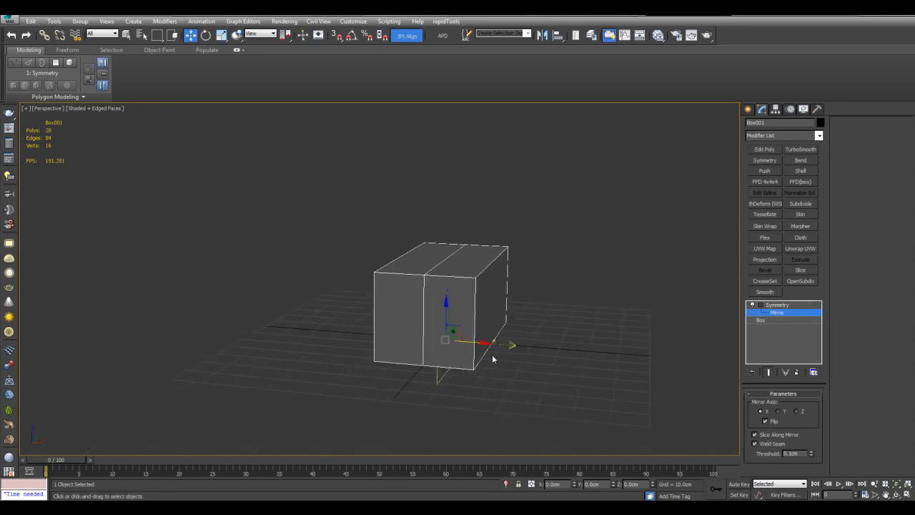
pyautogui.moveTo(476, 343); pyautogui.dragTo(495, 361)
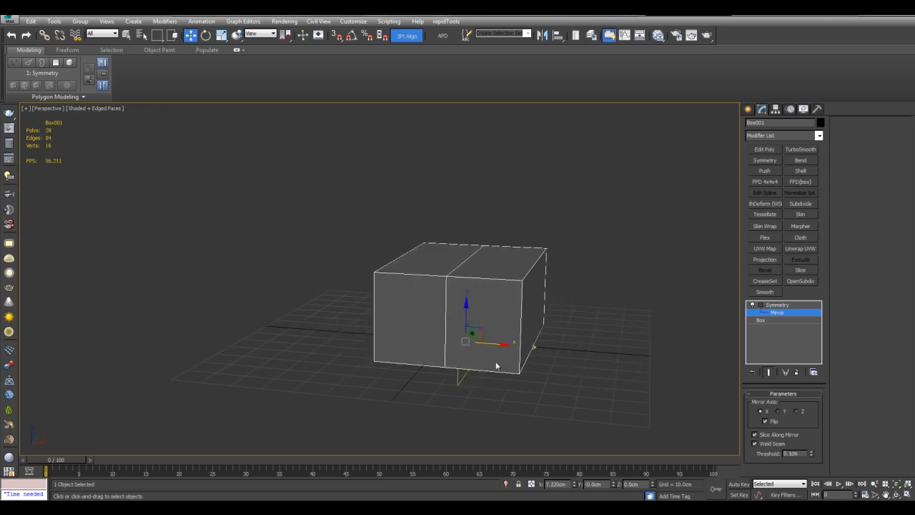
# Turn off the symmetry's Flip option and move the mirror plane in negative X until the mirrored copy separates from the box.
pyautogui.click(772, 421)
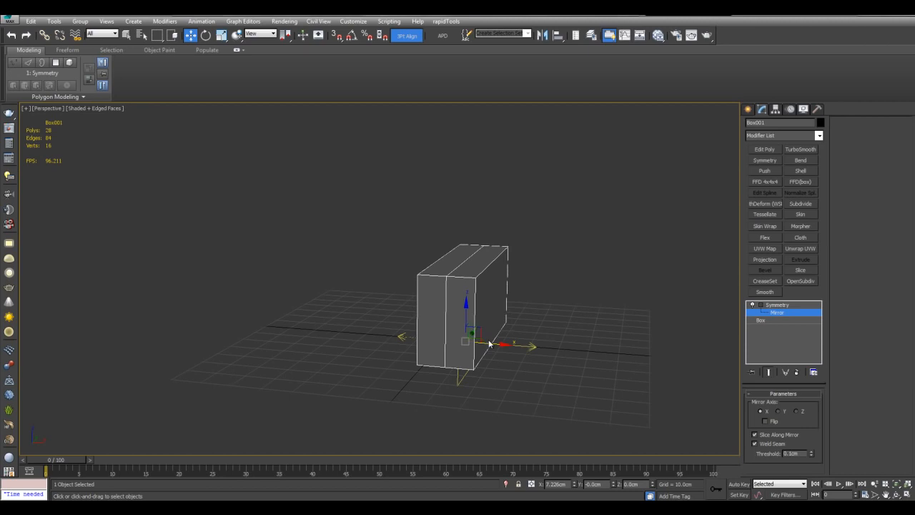
pyautogui.moveTo(486, 344); pyautogui.dragTo(433, 339)
pyautogui.keyDown('alt'); pyautogui.moveTo(433, 337); pyautogui.dragTo(427, 343, button='middle'); pyautogui.keyUp('alt')
pyautogui.press('1')
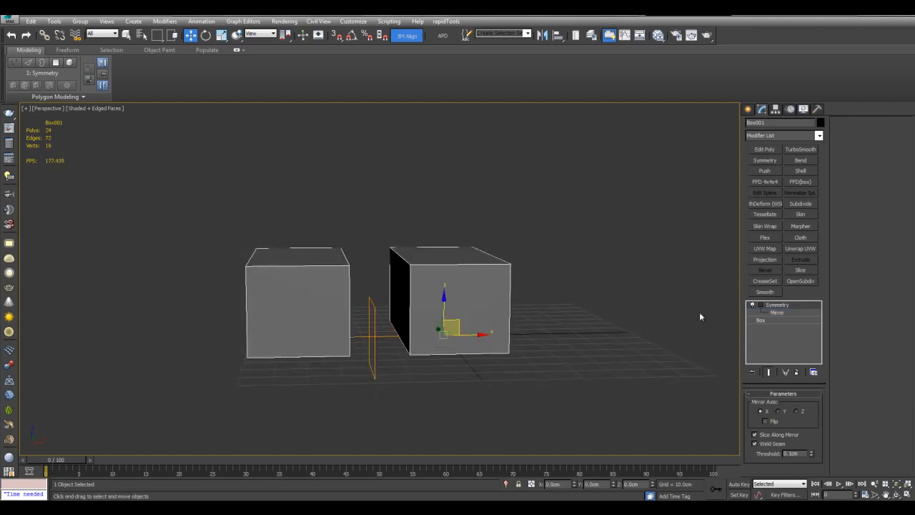
# Delete the Symmetry modifier to restore the plain box.
pyautogui.rightClick(777, 310)
pyautogui.click(799, 112)
pyautogui.keyDown('alt'); pyautogui.moveTo(500, 251); pyautogui.dragTo(387, 372, button='middle'); pyautogui.keyUp('alt')
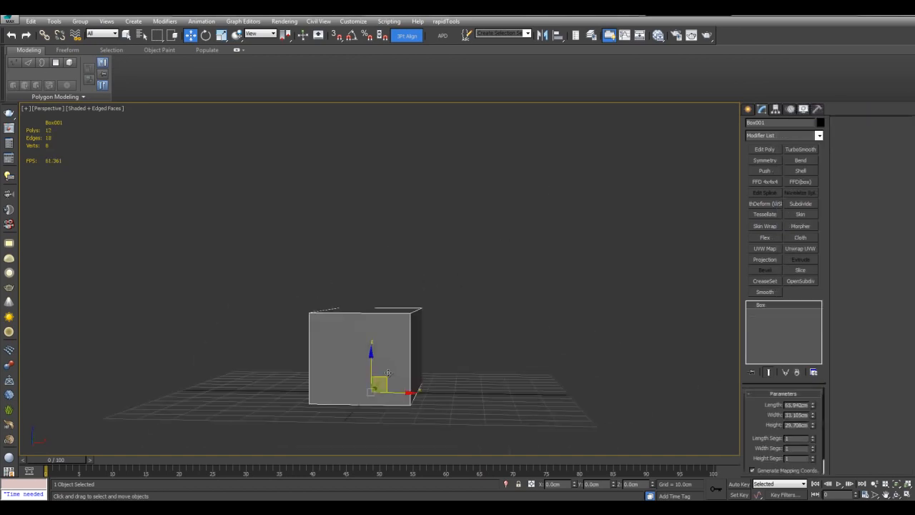
# Move the box to about X 69 cm, Z 57.8 cm above the grid and rotate it into a tilt.
pyautogui.moveTo(387, 377); pyautogui.dragTo(584, 213)
pyautogui.moveTo(592, 214); pyautogui.dragTo(532, 251, button='middle')
pyautogui.press('e')
pyautogui.moveTo(518, 257); pyautogui.dragTo(533, 236)
pyautogui.press('w')
pyautogui.moveTo(533, 236); pyautogui.dragTo(668, 259, button='middle')
# Add a Symmetry modifier to the tilted box and shift its mirror plane along its own X axis to split off a mirrored copy.
pyautogui.click(758, 164)
pyautogui.keyDown('alt'); pyautogui.moveTo(645, 193); pyautogui.dragTo(601, 228, button='middle'); pyautogui.keyUp('alt')
pyautogui.moveTo(601, 227)
pyautogui.mouseDown(button='middle')
pyautogui.moveTo(485, 319)
pyautogui.moveTo(507, 307)
pyautogui.moveTo(513, 337)
pyautogui.moveTo(674, 331)
pyautogui.mouseUp(button='middle')
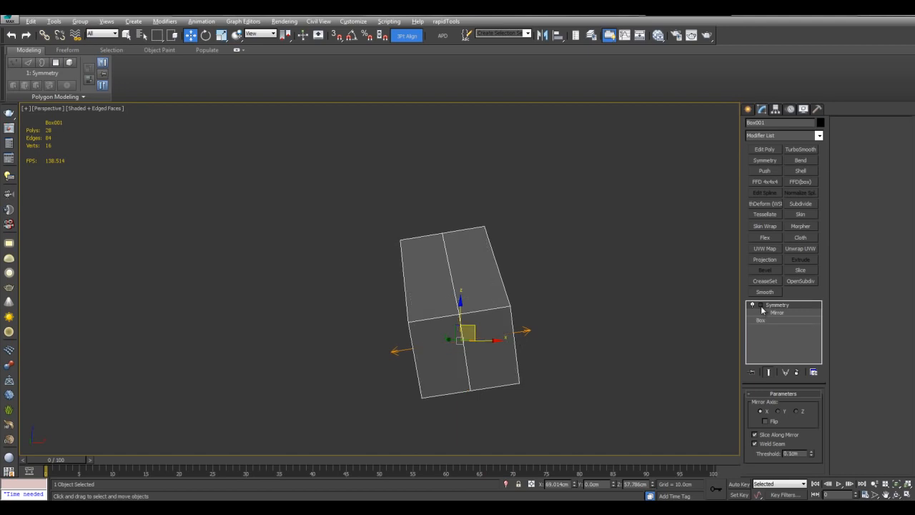
pyautogui.click(775, 313)
pyautogui.moveTo(469, 328); pyautogui.dragTo(418, 341)
pyautogui.keyDown('alt'); pyautogui.moveTo(418, 340); pyautogui.dragTo(521, 326, button='middle'); pyautogui.keyUp('alt')
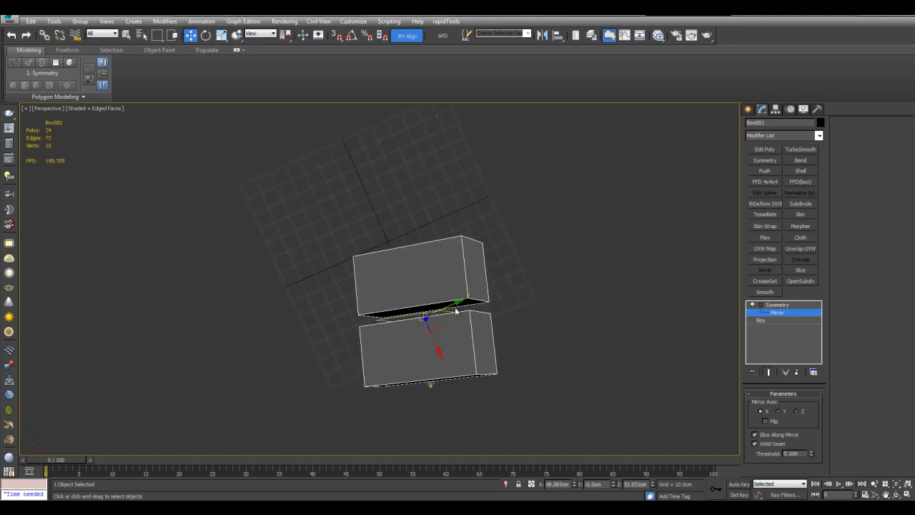
# Try moving the mirror plane along its other axes and rotating it to compare how the mirrored copy responds.
pyautogui.moveTo(450, 302); pyautogui.dragTo(533, 286)
pyautogui.rightClick(532, 286)
pyautogui.moveTo(506, 286); pyautogui.dragTo(513, 321, button='middle')
pyautogui.moveTo(460, 341); pyautogui.dragTo(527, 278)
pyautogui.keyDown('alt'); pyautogui.moveTo(527, 277); pyautogui.dragTo(507, 354, button='middle'); pyautogui.keyUp('alt')
pyautogui.press('e')
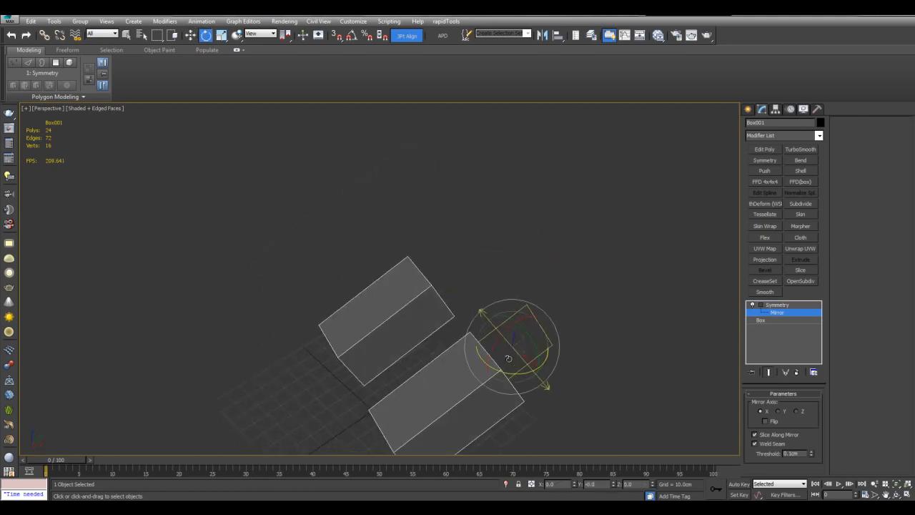
pyautogui.moveTo(514, 364)
pyautogui.mouseDown()
pyautogui.moveTo(519, 379)
pyautogui.moveTo(517, 371)
pyautogui.mouseUp()
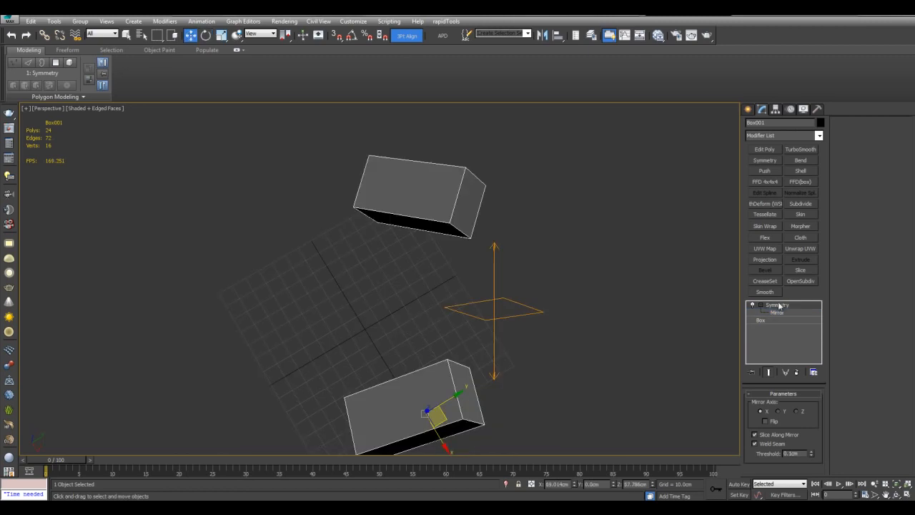
# Delete the Symmetry modifier from the tilted box.
pyautogui.rightClick(779, 305)
pyautogui.click(806, 111)
pyautogui.keyDown('alt'); pyautogui.moveTo(592, 360); pyautogui.dragTo(710, 204, button='middle'); pyautogui.keyUp('alt')
# Add an Edit Poly modifier to the tilted box and enter Edge editing.
pyautogui.click(762, 150)
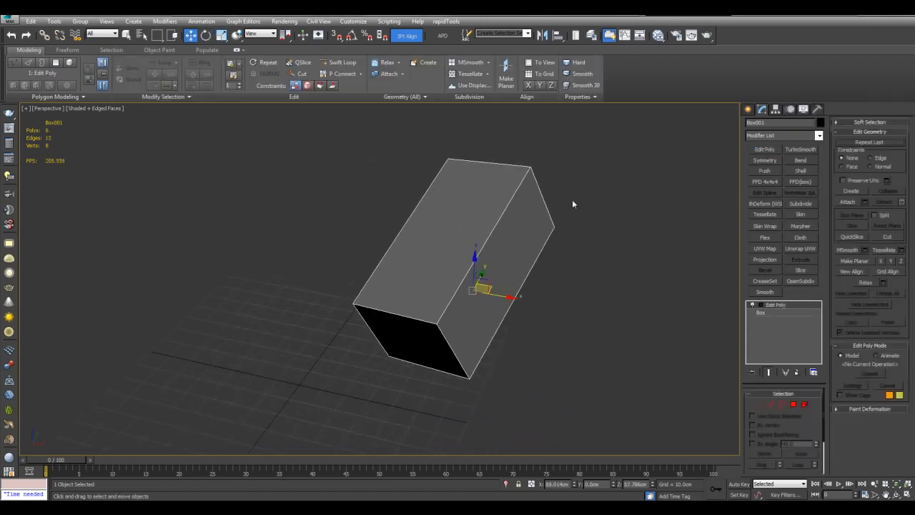
pyautogui.moveTo(599, 192); pyautogui.dragTo(592, 267, button='middle')
pyautogui.press('2')
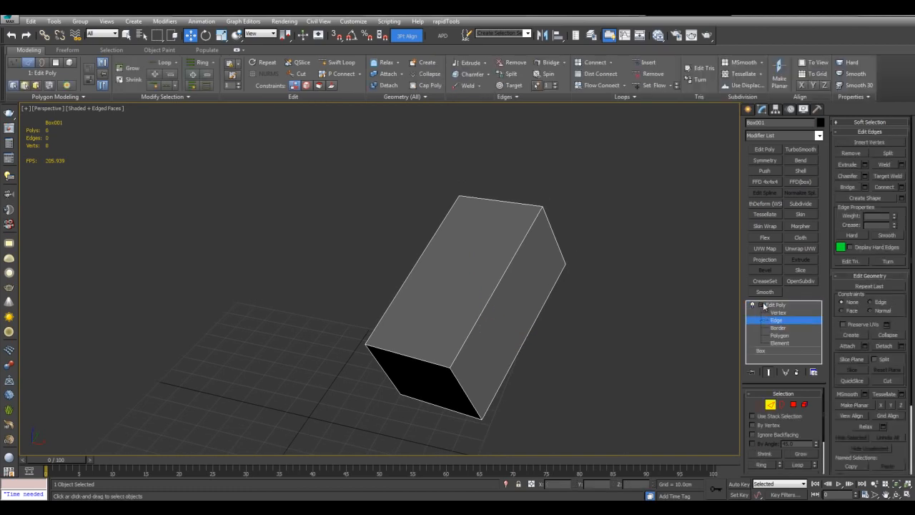
# Connect the ring of four lengthwise edges with 2 segments pinched toward the box's ends.
pyautogui.click(509, 263)
pyautogui.keyDown('alt'); pyautogui.moveTo(511, 263); pyautogui.dragTo(553, 276, button='middle'); pyautogui.keyUp('alt')
pyautogui.hotkey('alt', 'r')
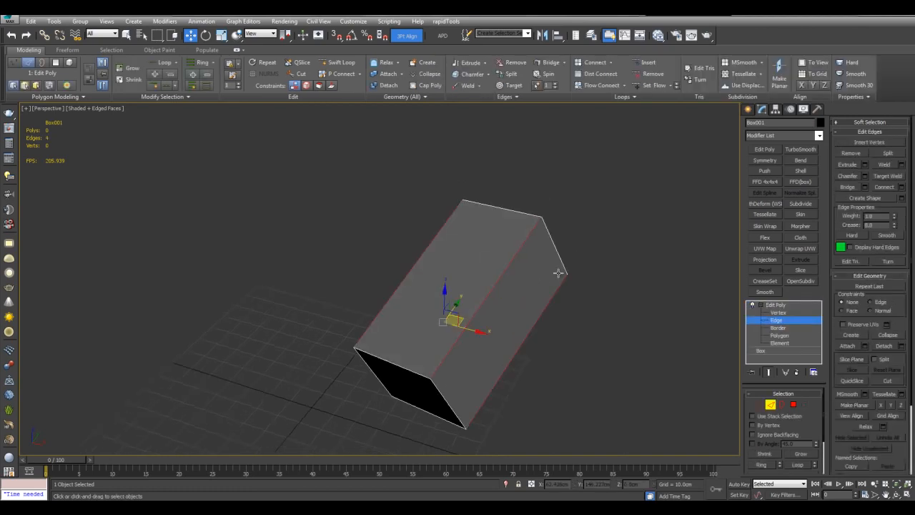
pyautogui.hotkey('ctrl', 'shift', 'e')
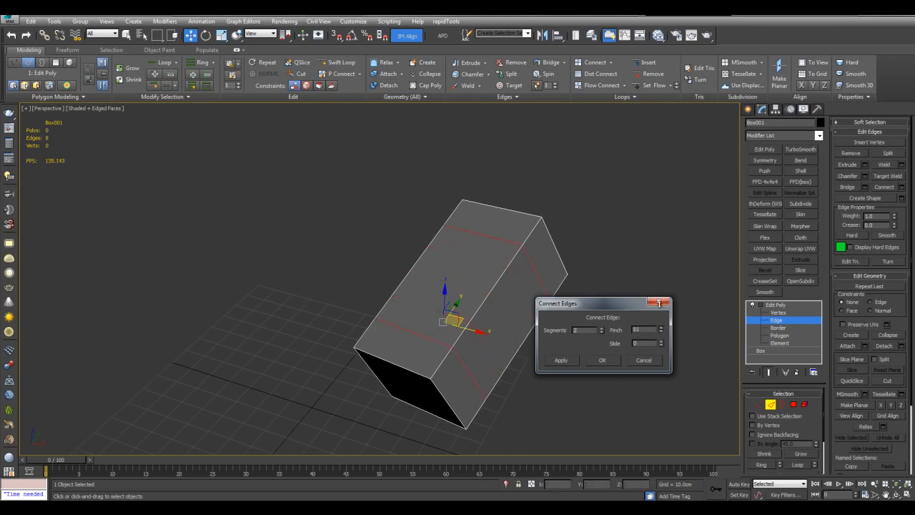
pyautogui.click(604, 359)
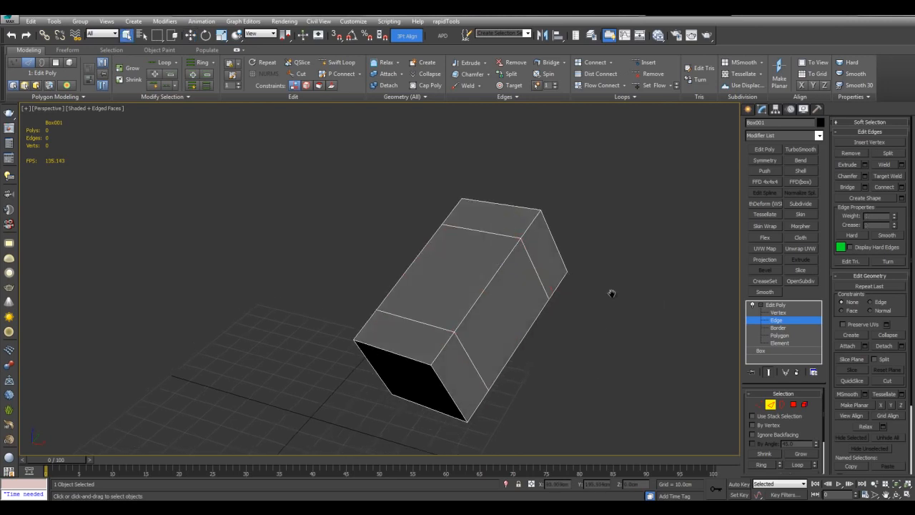
# Add lengthwise edge loops through the middle of the box's adjacent long faces with Swift Loop.
pyautogui.scroll(3, 563, 286)
pyautogui.moveTo(566, 280); pyautogui.dragTo(566, 282, button='middle')
pyautogui.click(350, 68)
pyautogui.click(577, 247)
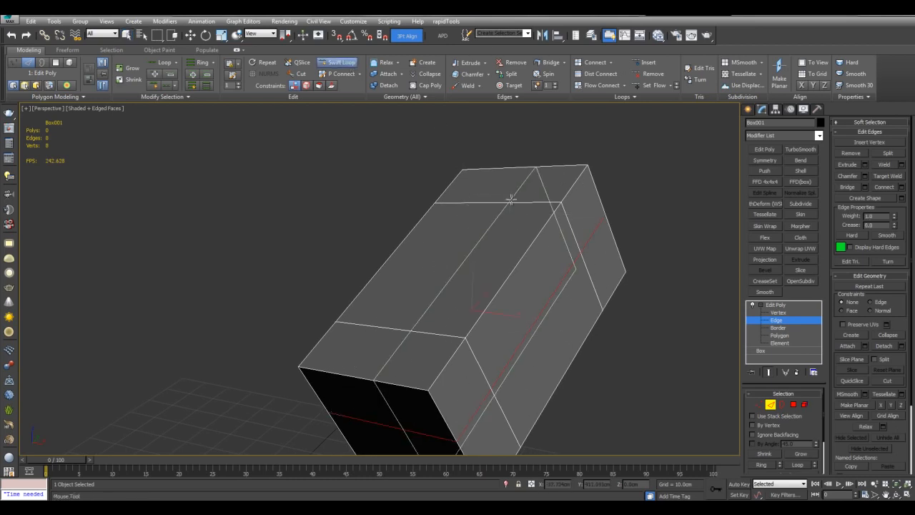
pyautogui.click(511, 201)
pyautogui.press('w')
# Delete the two middle polygons that meet along the box's upper long edge, checking the selection in see-through display.
pyautogui.press('4')
pyautogui.press('q')
pyautogui.keyDown('alt'); pyautogui.moveTo(576, 264); pyautogui.dragTo(554, 258, button='middle'); pyautogui.keyUp('alt')
pyautogui.click(526, 256)
pyautogui.keyDown('ctrl'); pyautogui.click(492, 234); pyautogui.keyUp('ctrl')
pyautogui.keyDown('alt'); pyautogui.moveTo(492, 234); pyautogui.dragTo(568, 274, button='middle'); pyautogui.keyUp('alt')
pyautogui.hotkey('alt', 'x')
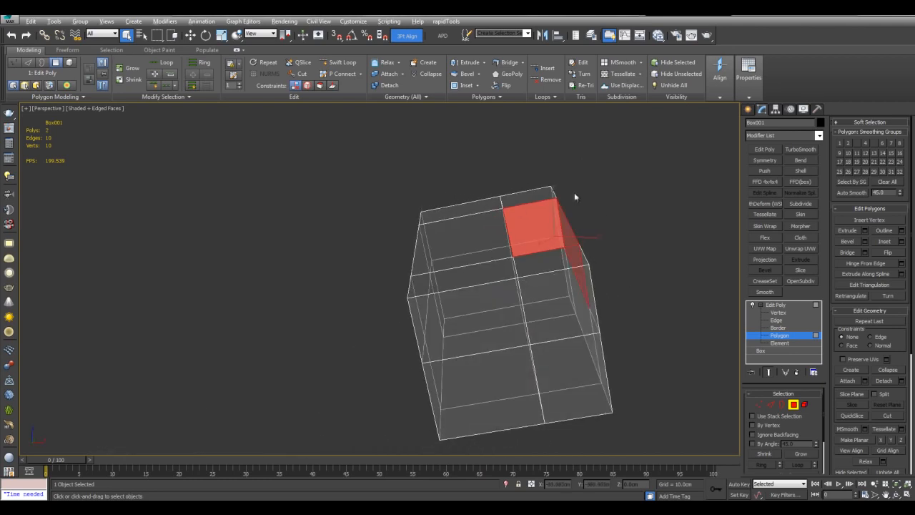
pyautogui.hotkey('alt', 'x')
pyautogui.keyDown('alt'); pyautogui.moveTo(527, 202); pyautogui.dragTo(648, 233, button='middle'); pyautogui.keyUp('alt')
pyautogui.click(647, 232)
pyautogui.click(532, 250)
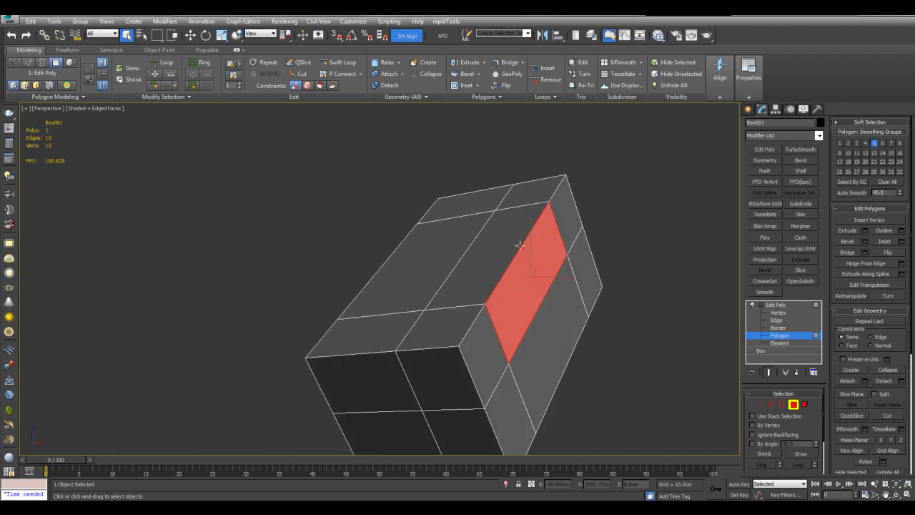
pyautogui.keyDown('ctrl'); pyautogui.click(504, 240); pyautogui.keyUp('ctrl')
pyautogui.press('Delete')
# Extrude the opening's three side-face edges inward to form the walls of a recess, and examine their alignment with the tilted box.
pyautogui.moveTo(596, 266); pyautogui.dragTo(542, 244, button='middle')
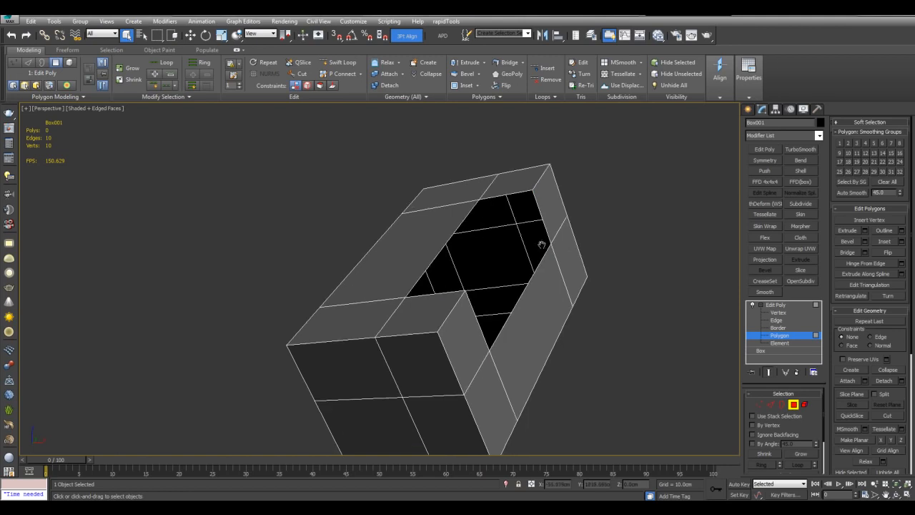
pyautogui.press('2')
pyautogui.click(547, 247)
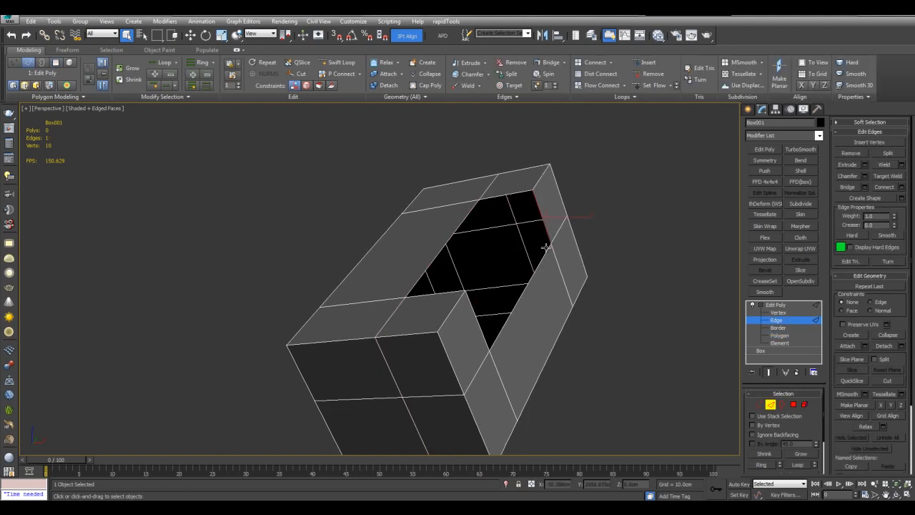
pyautogui.keyDown('alt'); pyautogui.moveTo(475, 316); pyautogui.dragTo(490, 295, button='middle'); pyautogui.keyUp('alt')
pyautogui.press('w')
pyautogui.keyDown('alt'); pyautogui.moveTo(479, 215); pyautogui.dragTo(549, 306, button='middle'); pyautogui.keyUp('alt')
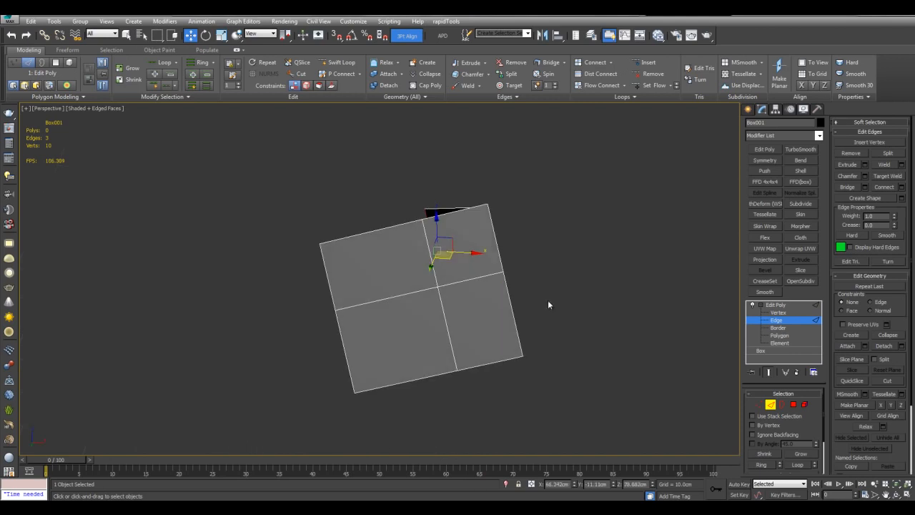
pyautogui.keyDown('alt'); pyautogui.moveTo(511, 204); pyautogui.dragTo(613, 270, button='middle'); pyautogui.keyUp('alt')
pyautogui.scroll(2, 563, 263)
pyautogui.scroll(-2, 562, 264)
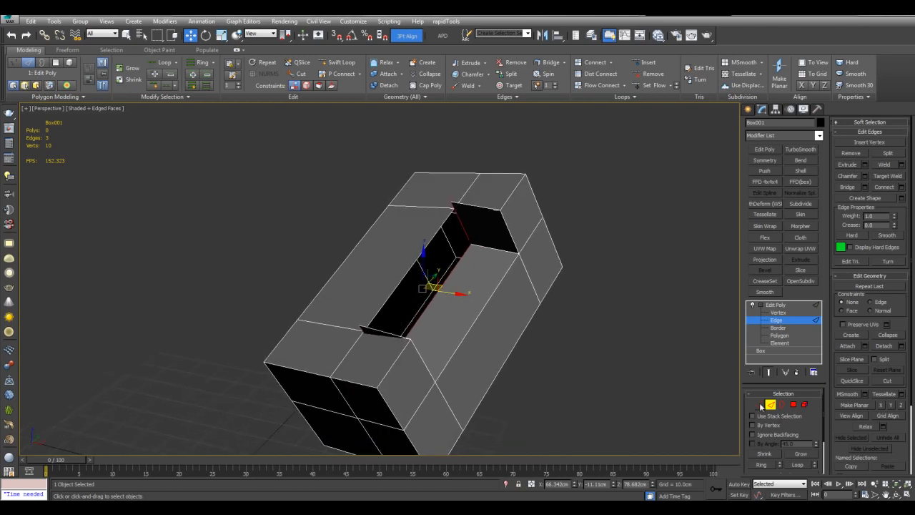
# Switch to Vertex editing with the recess vertices selected and check the snap settings for Vertex snapping.
pyautogui.click(759, 404)
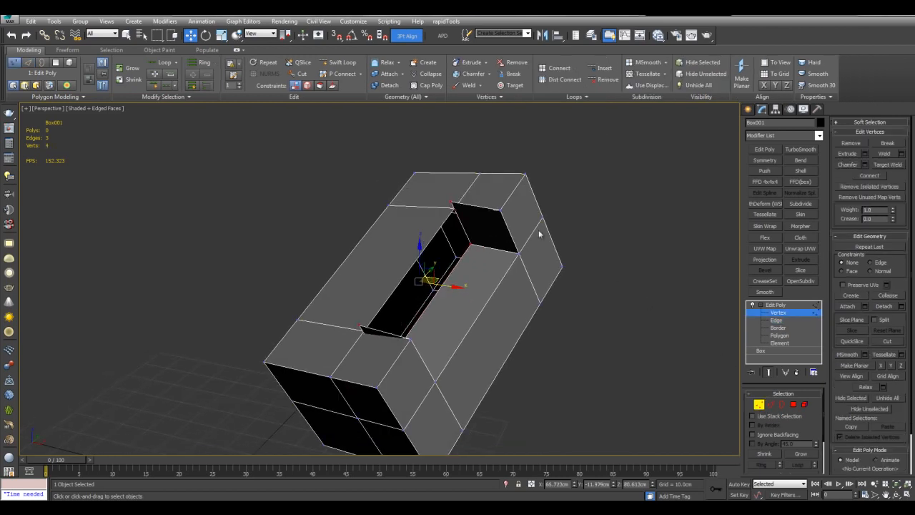
pyautogui.rightClick(337, 35)
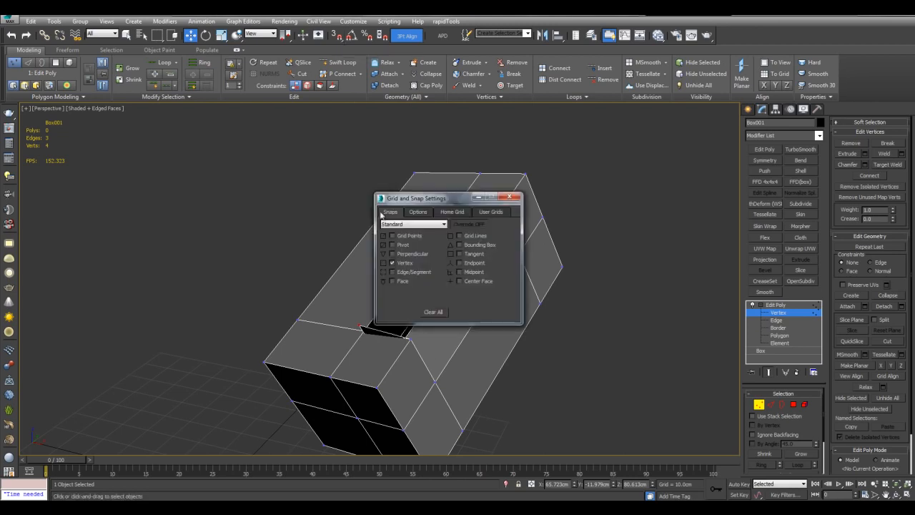
pyautogui.click(512, 198)
pyautogui.keyDown('alt'); pyautogui.moveTo(516, 202); pyautogui.dragTo(537, 208, button='middle'); pyautogui.keyUp('alt')
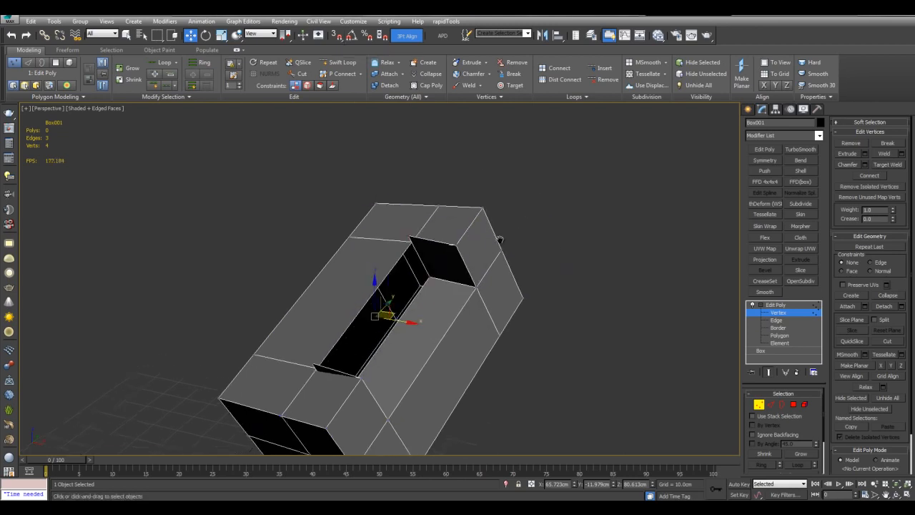
# Turn on snapping and snap the selected recess vertices to the corner vertex at the opening's upper end.
pyautogui.scroll(4, 441, 217)
pyautogui.press('s')
pyautogui.moveTo(431, 191); pyautogui.dragTo(442, 206)
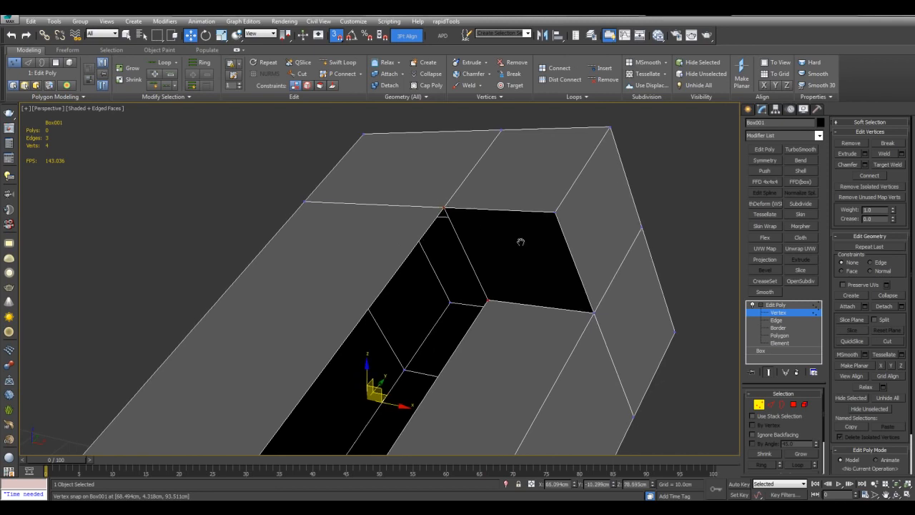
pyautogui.scroll(-4, 473, 226)
pyautogui.keyDown('alt'); pyautogui.moveTo(507, 239); pyautogui.dragTo(535, 238, button='middle'); pyautogui.keyUp('alt')
pyautogui.keyDown('alt'); pyautogui.moveTo(474, 243); pyautogui.dragTo(551, 247, button='middle'); pyautogui.keyUp('alt')
pyautogui.press('q')
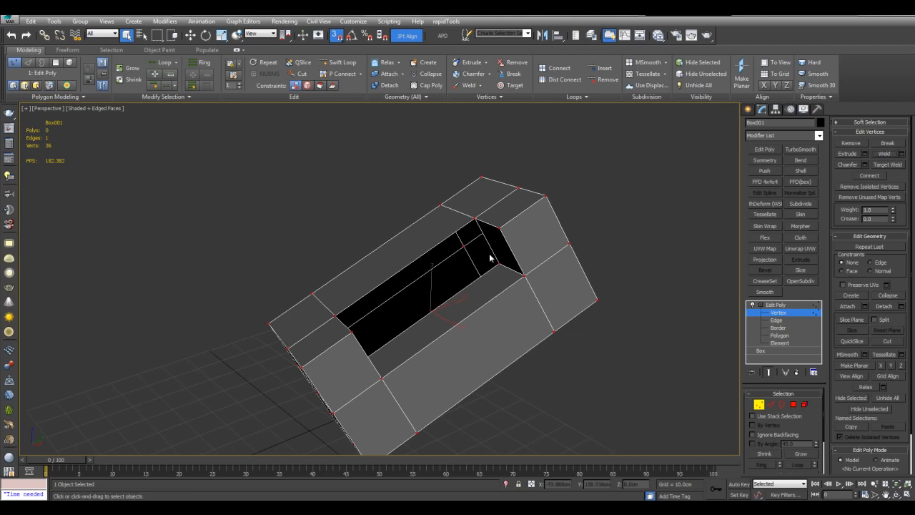
# Bridge the two open long edges of the recess to close the gap between them.
pyautogui.press('2')
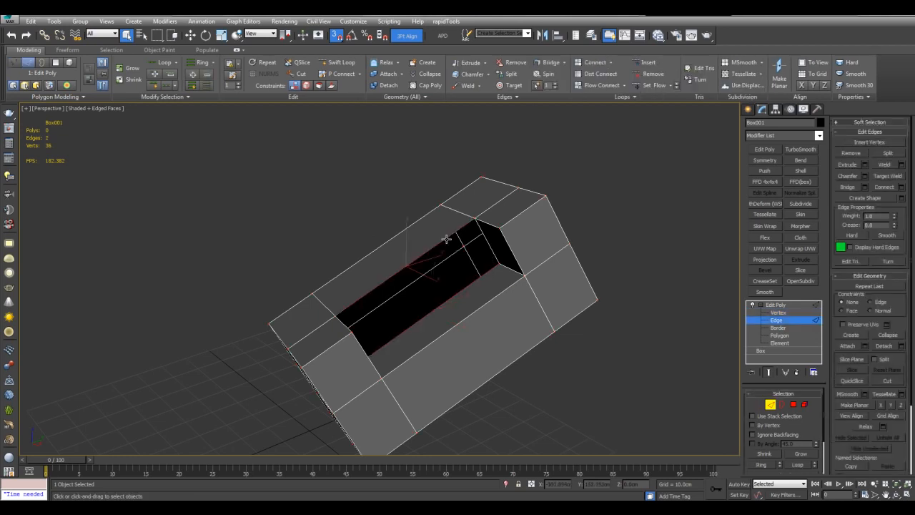
pyautogui.hotkey('ctrl', 'shift', 'b')
pyautogui.click(618, 383)
pyautogui.keyDown('alt'); pyautogui.moveTo(545, 355); pyautogui.dragTo(543, 250, button='middle'); pyautogui.keyUp('alt')
# Extrude the four side polygons at the box's two ends into arms using Bevel by Local Normal with 0 cm outline.
pyautogui.click(779, 335)
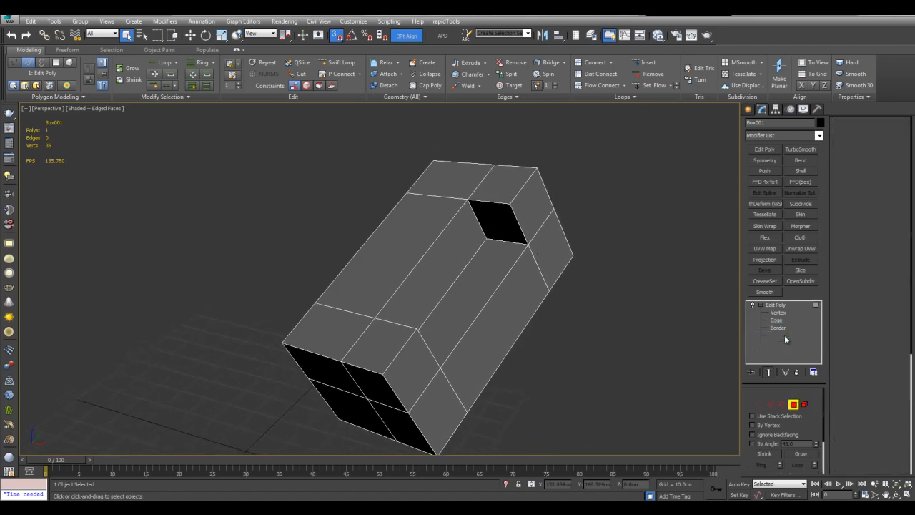
pyautogui.click(553, 237)
pyautogui.keyDown('ctrl'); pyautogui.click(528, 213); pyautogui.keyUp('ctrl')
pyautogui.keyDown('ctrl'); pyautogui.click(441, 383); pyautogui.keyUp('ctrl')
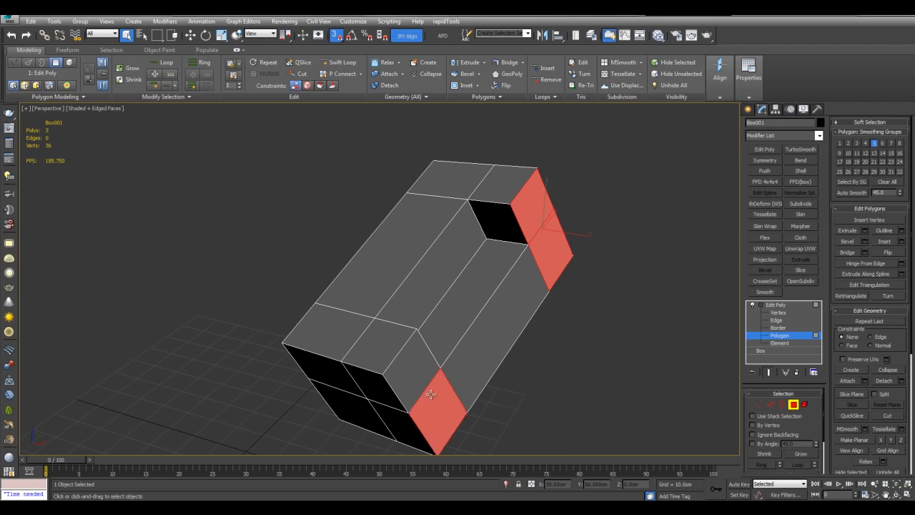
pyautogui.keyDown('ctrl'); pyautogui.click(407, 374); pyautogui.keyUp('ctrl')
pyautogui.keyDown('alt'); pyautogui.moveTo(407, 374); pyautogui.dragTo(559, 361, button='middle'); pyautogui.keyUp('alt')
pyautogui.hotkey('ctrl', 'shift', 'b')
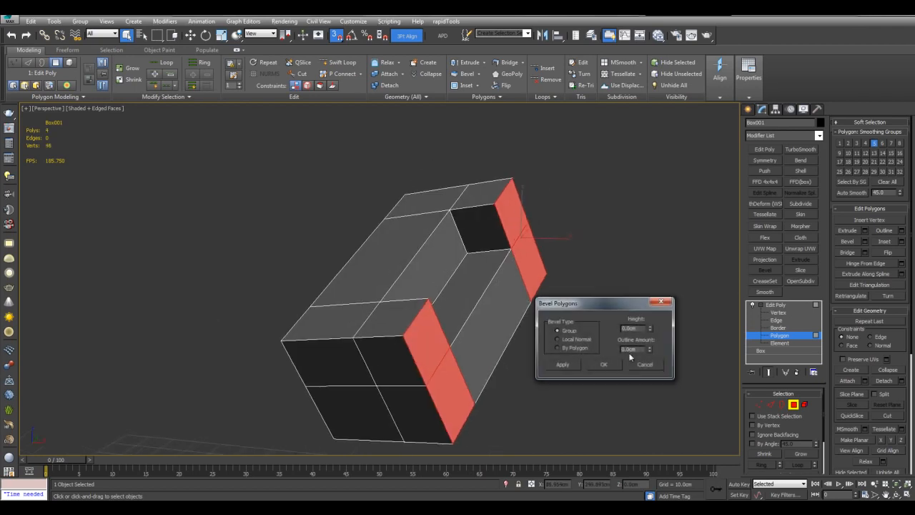
pyautogui.moveTo(650, 328); pyautogui.dragTo(624, 408)
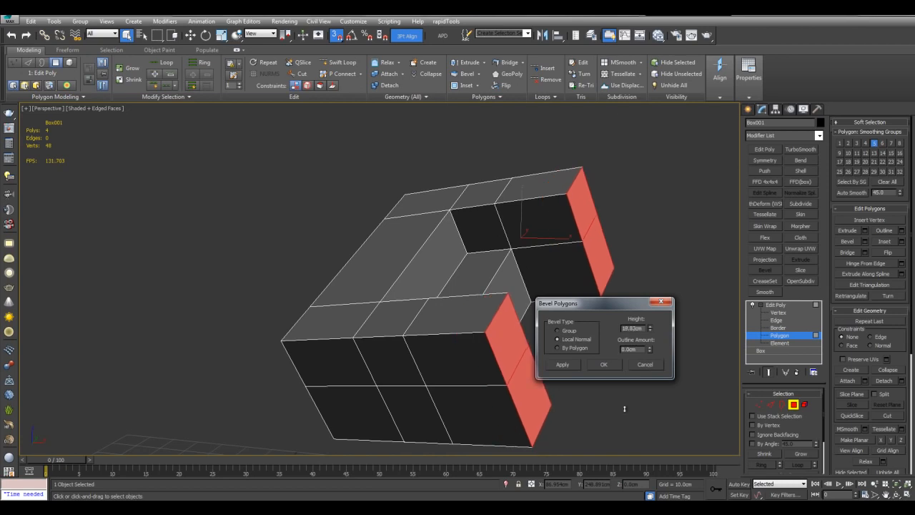
pyautogui.click(604, 365)
# Reposition the upper outer edges of both arms with the Edge constraint, sliding them inward to slope the arm ends.
pyautogui.keyDown('alt'); pyautogui.moveTo(603, 365); pyautogui.dragTo(610, 380, button='middle'); pyautogui.keyUp('alt')
pyautogui.press('2')
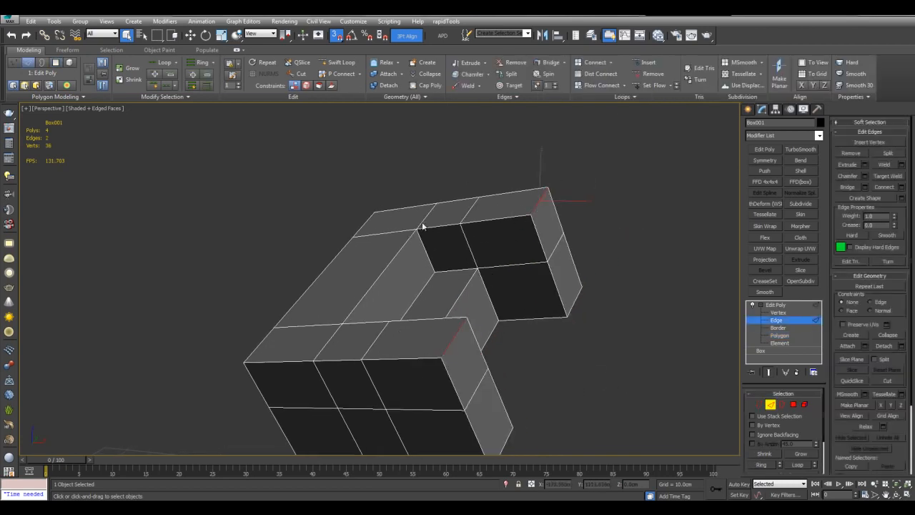
pyautogui.moveTo(544, 233)
pyautogui.keyDown('alt'); pyautogui.mouseDown(button='middle')
pyautogui.moveTo(584, 235)
pyautogui.moveTo(557, 231)
pyautogui.mouseUp(button='middle'); pyautogui.keyUp('alt')
pyautogui.press('w')
pyautogui.scroll(-3, 581, 234)
pyautogui.moveTo(533, 236); pyautogui.dragTo(543, 282)
pyautogui.scroll(2, 536, 286)
pyautogui.keyDown('alt'); pyautogui.moveTo(533, 290); pyautogui.dragTo(521, 293, button='middle'); pyautogui.keyUp('alt')
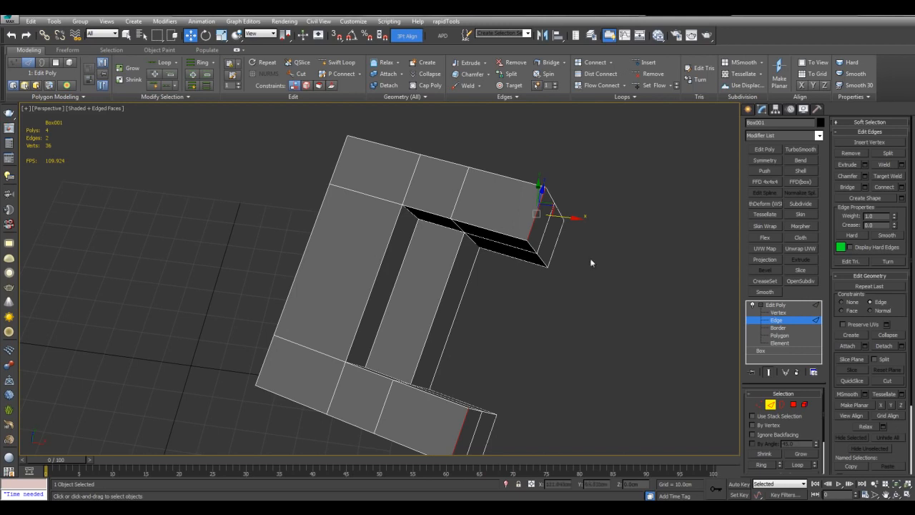
pyautogui.keyDown('alt'); pyautogui.moveTo(506, 258); pyautogui.dragTo(544, 251, button='middle'); pyautogui.keyUp('alt')
pyautogui.scroll(-2, 527, 230)
pyautogui.moveTo(504, 208); pyautogui.dragTo(497, 209)
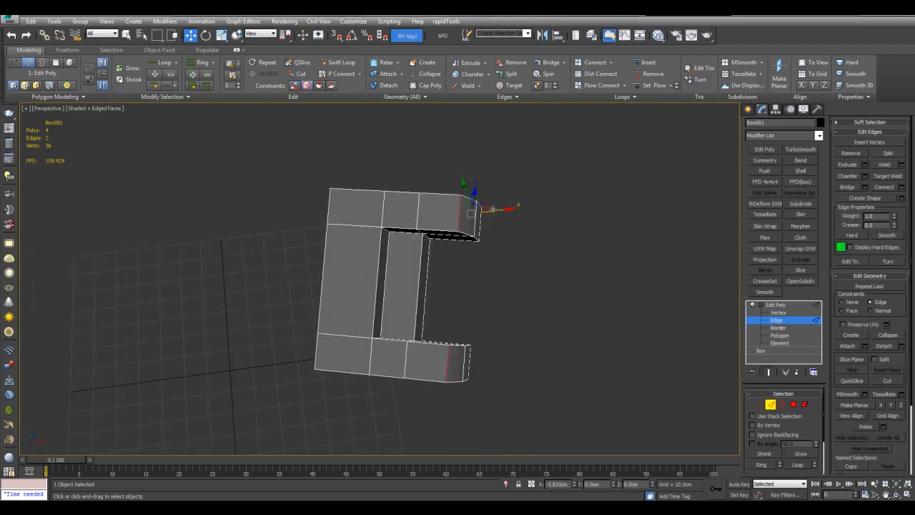
pyautogui.keyDown('alt'); pyautogui.moveTo(483, 207); pyautogui.dragTo(539, 223, button='middle'); pyautogui.keyUp('alt')
pyautogui.keyDown('alt'); pyautogui.moveTo(501, 198); pyautogui.dragTo(581, 311, button='middle'); pyautogui.keyUp('alt')
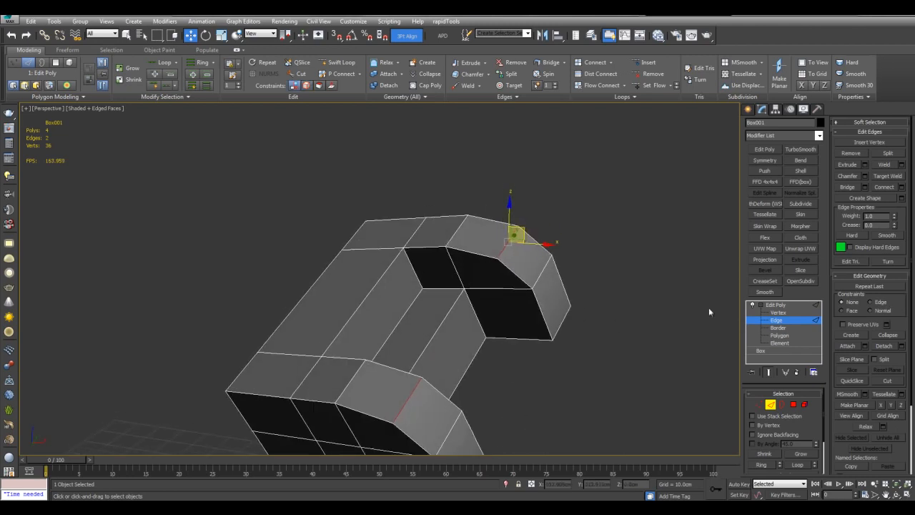
# Leave Edge editing, deselect the box and examine the shape of its two arms.
pyautogui.click(777, 320)
pyautogui.press('q')
pyautogui.scroll(-3, 582, 326)
pyautogui.moveTo(576, 329)
pyautogui.mouseDown(button='middle')
pyautogui.moveTo(594, 303)
pyautogui.moveTo(593, 323)
pyautogui.mouseUp(button='middle')
pyautogui.scroll(2, 593, 303)
pyautogui.scroll(-2, 572, 321)
pyautogui.click(567, 318)
pyautogui.scroll(2, 570, 309)
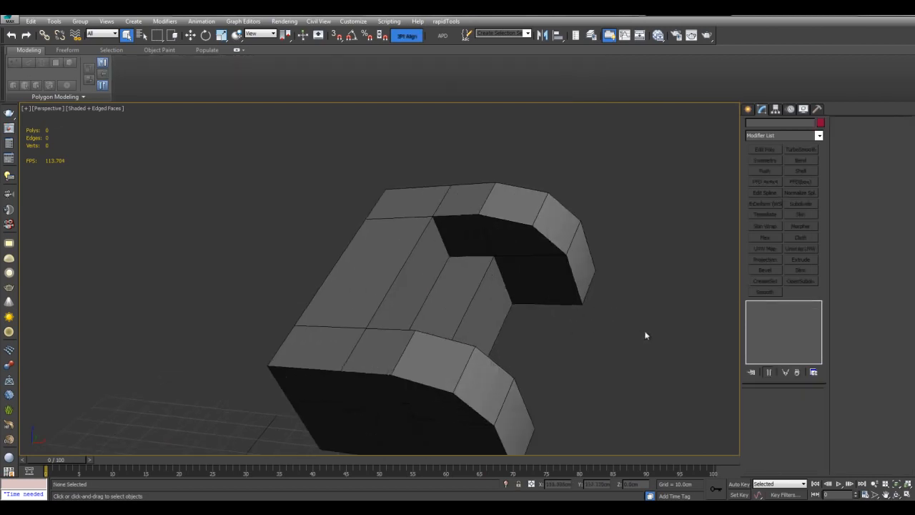
pyautogui.moveTo(599, 350); pyautogui.dragTo(666, 290, button='middle')
# Add a second Edit Poly modifier to the box and extrude the two polygons at its lower end with a Group Bevel.
pyautogui.click(496, 319)
pyautogui.click(757, 151)
pyautogui.keyDown('alt'); pyautogui.moveTo(547, 292); pyautogui.dragTo(572, 283, button='middle'); pyautogui.keyUp('alt')
pyautogui.press('4')
pyautogui.click(437, 362)
pyautogui.keyDown('ctrl'); pyautogui.click(429, 327); pyautogui.keyUp('ctrl')
pyautogui.keyDown('alt'); pyautogui.moveTo(429, 327); pyautogui.dragTo(533, 288, button='middle'); pyautogui.keyUp('alt')
pyautogui.scroll(-3, 532, 288)
pyautogui.hotkey('ctrl', 'shift', 'b')
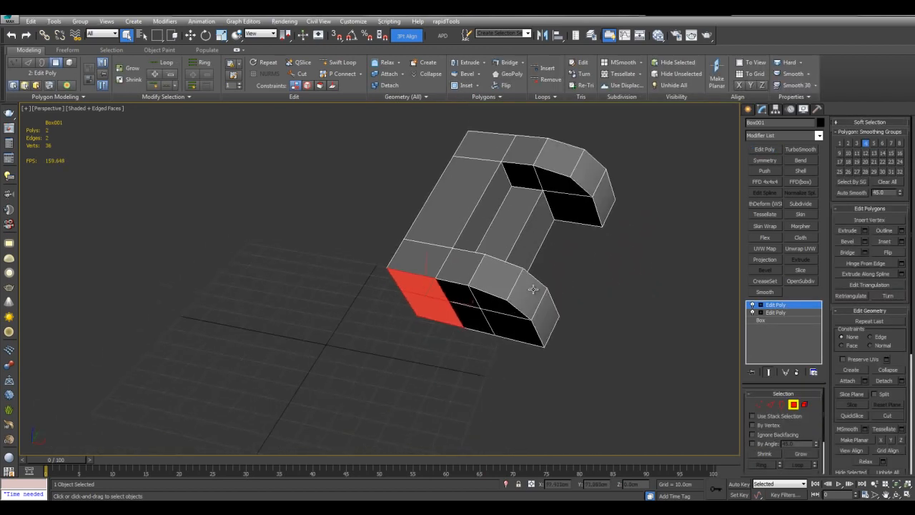
pyautogui.moveTo(651, 330); pyautogui.dragTo(658, 18)
pyautogui.click(611, 369)
# Extrude the lower end's two polygons again with a second Bevel, reducing the height in the settings.
pyautogui.press('w')
pyautogui.scroll(3, 515, 358)
pyautogui.keyDown('alt'); pyautogui.moveTo(514, 359); pyautogui.dragTo(452, 379, button='middle'); pyautogui.keyUp('alt')
pyautogui.hotkey('ctrl', 'shift', 'b')
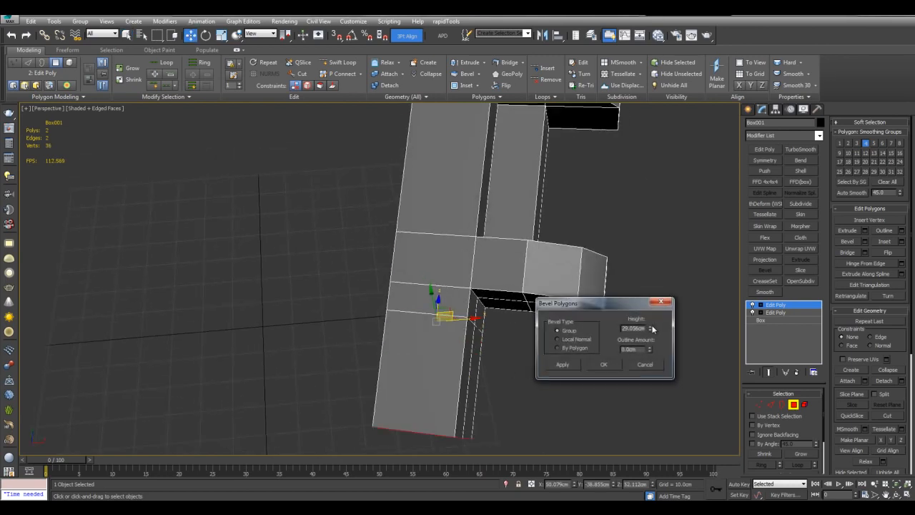
pyautogui.moveTo(651, 329); pyautogui.dragTo(653, 352)
pyautogui.click(609, 365)
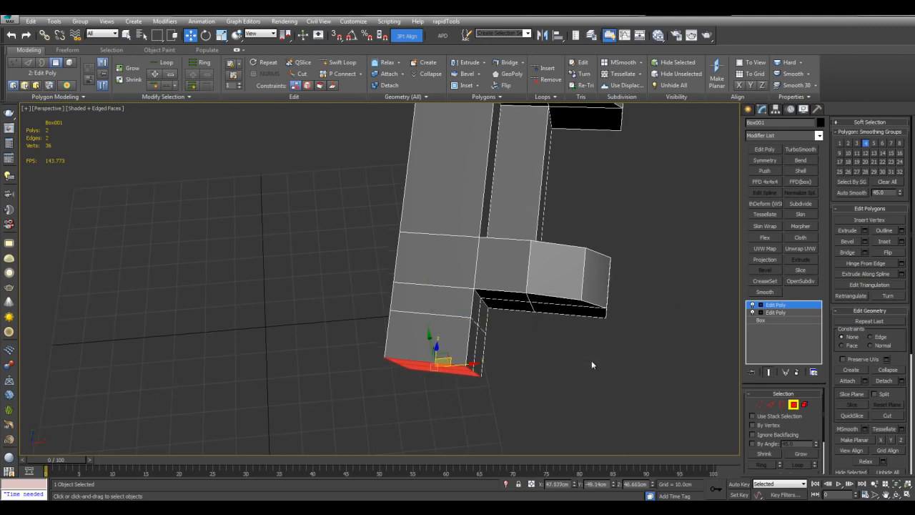
# Try to rotate the selected end polygons in the View reference coordinate system.
pyautogui.press('e')
pyautogui.keyDown('alt'); pyautogui.moveTo(450, 393); pyautogui.dragTo(441, 309, button='middle'); pyautogui.keyUp('alt')
pyautogui.moveTo(441, 309); pyautogui.dragTo(417, 313)
pyautogui.moveTo(361, 322); pyautogui.dragTo(392, 327)
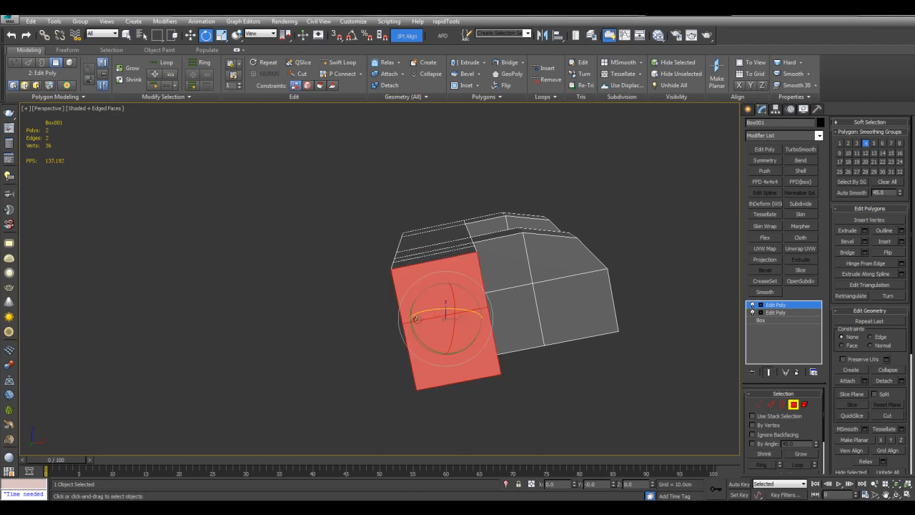
pyautogui.moveTo(456, 301)
pyautogui.mouseDown()
pyautogui.moveTo(461, 318)
pyautogui.moveTo(455, 303)
pyautogui.mouseUp()
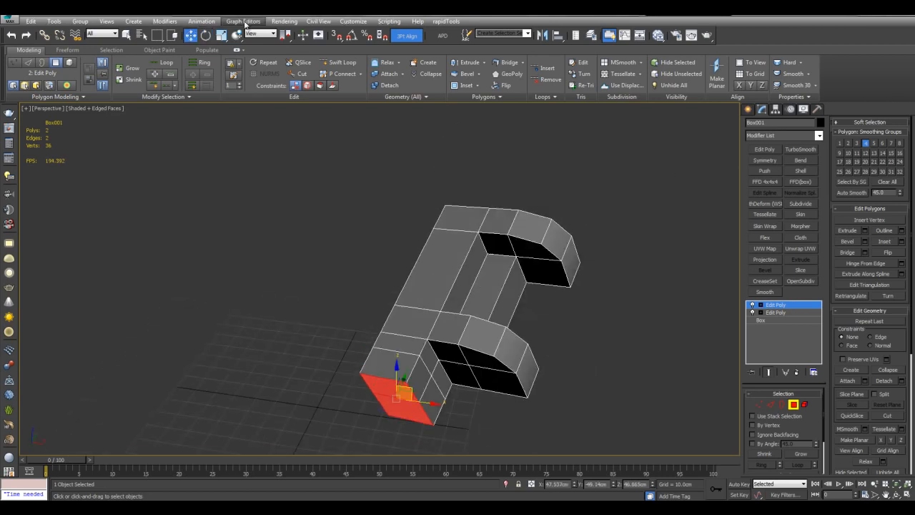
# Compare the Rotate gizmo of the whole box with the gizmo of its selected end polygons.
pyautogui.press('4')
pyautogui.moveTo(425, 279); pyautogui.dragTo(433, 262, button='middle')
pyautogui.press('e')
pyautogui.moveTo(470, 286); pyautogui.dragTo(484, 325)
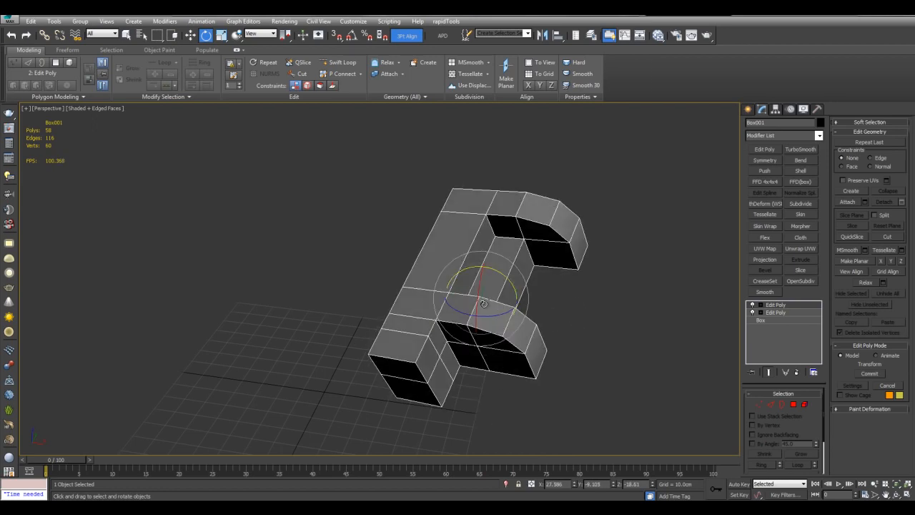
pyautogui.press('4')
pyautogui.keyDown('alt'); pyautogui.moveTo(484, 326); pyautogui.dragTo(491, 321, button='middle'); pyautogui.keyUp('alt')
pyautogui.press('w')
pyautogui.scroll(2, 429, 315)
pyautogui.moveTo(394, 222); pyautogui.dragTo(428, 269, button='middle')
pyautogui.scroll(-2, 428, 268)
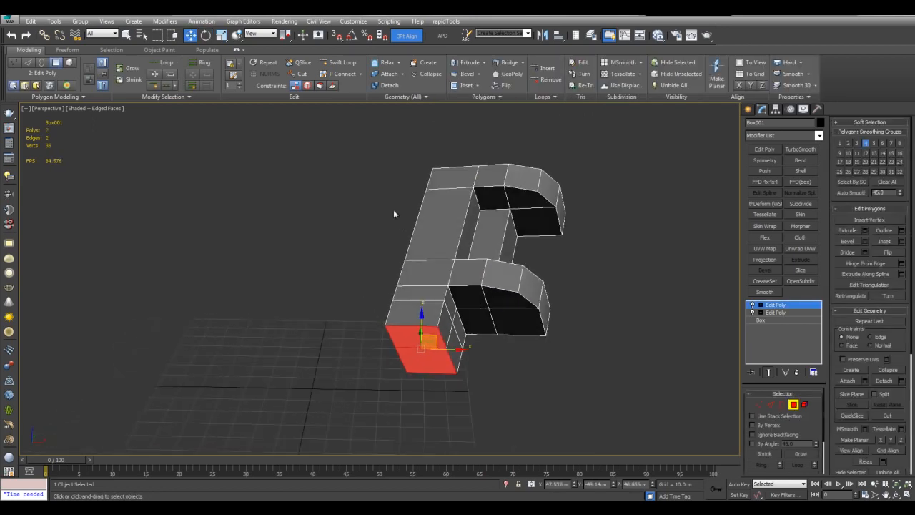
# Pick the box as the Move reference coordinate system and try moving the whole object along its local Z axis.
pyautogui.click(271, 34)
pyautogui.click(254, 98)
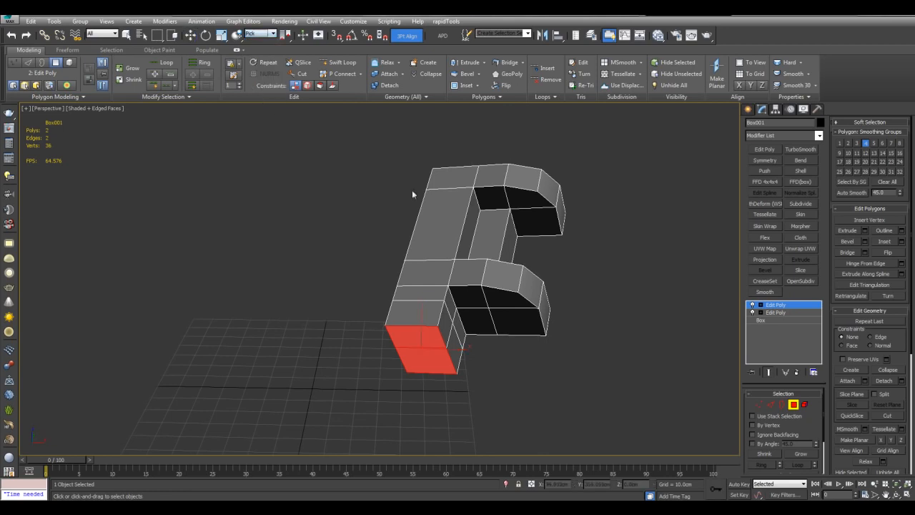
pyautogui.click(432, 208)
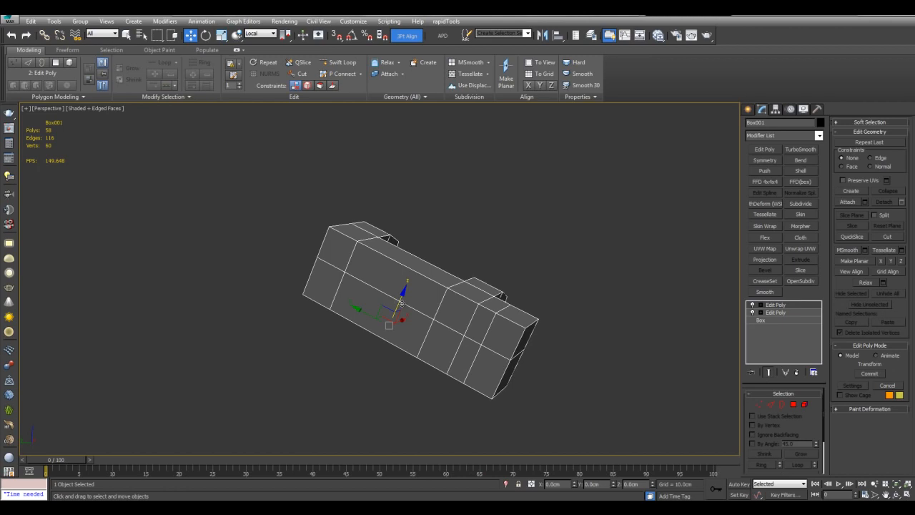
pyautogui.moveTo(402, 303); pyautogui.dragTo(433, 235)
pyautogui.rightClick(432, 234)
# Return to Polygon editing and set the Rotate reference coordinate system to Box001.
pyautogui.press('4')
pyautogui.keyDown('alt'); pyautogui.moveTo(588, 312); pyautogui.dragTo(500, 236, button='middle'); pyautogui.keyUp('alt')
pyautogui.press('e')
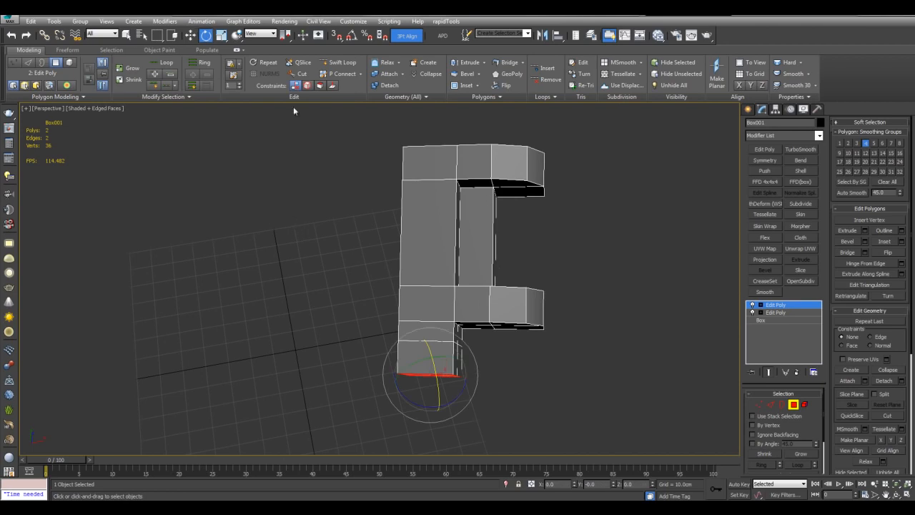
pyautogui.click(259, 35)
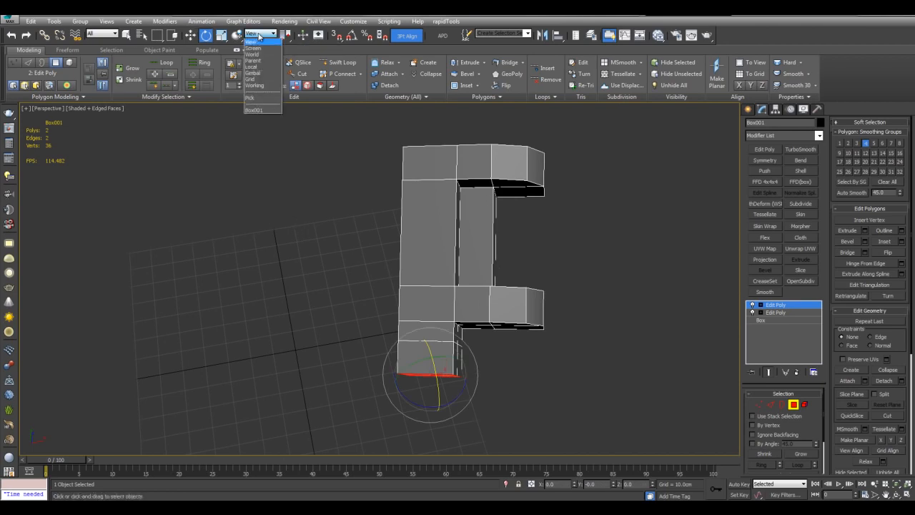
pyautogui.click(255, 111)
pyautogui.press('w')
pyautogui.press('e')
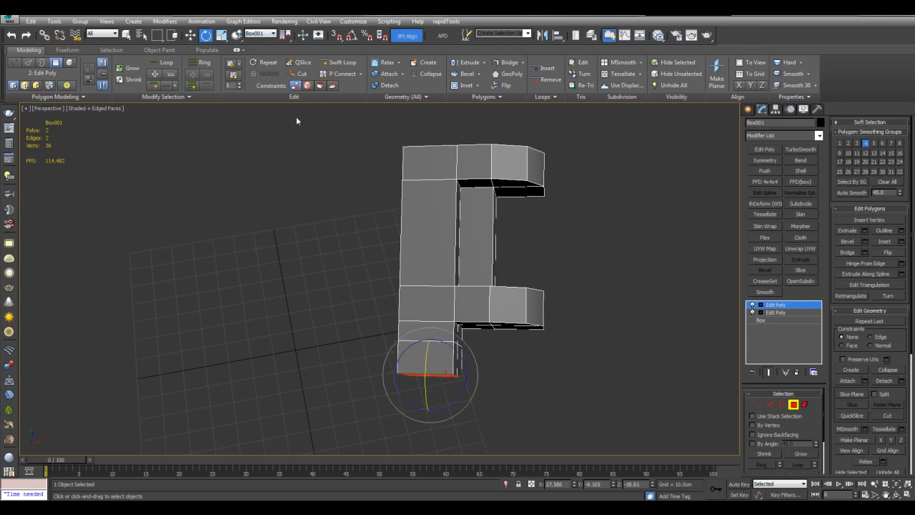
# Set the Scale reference coordinate system to Box001 as well, and return to the Rotate tool.
pyautogui.moveTo(465, 222); pyautogui.dragTo(498, 216, button='middle')
pyautogui.press('r')
pyautogui.press('e')
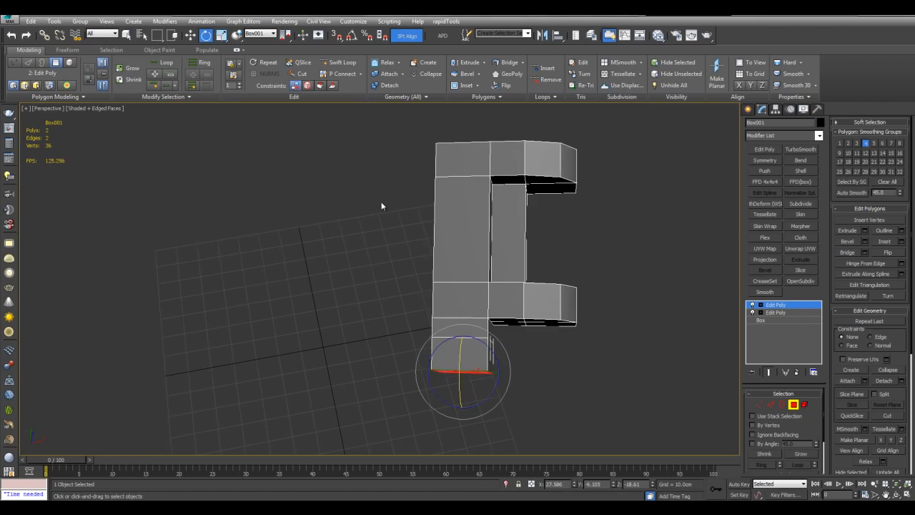
pyautogui.press('r')
pyautogui.click(272, 34)
pyautogui.click(265, 107)
pyautogui.press('e')
# Rotate the selected end polygons in Box001 coordinates so that the extension's lower end slants.
pyautogui.moveTo(522, 307); pyautogui.dragTo(475, 268, button='middle')
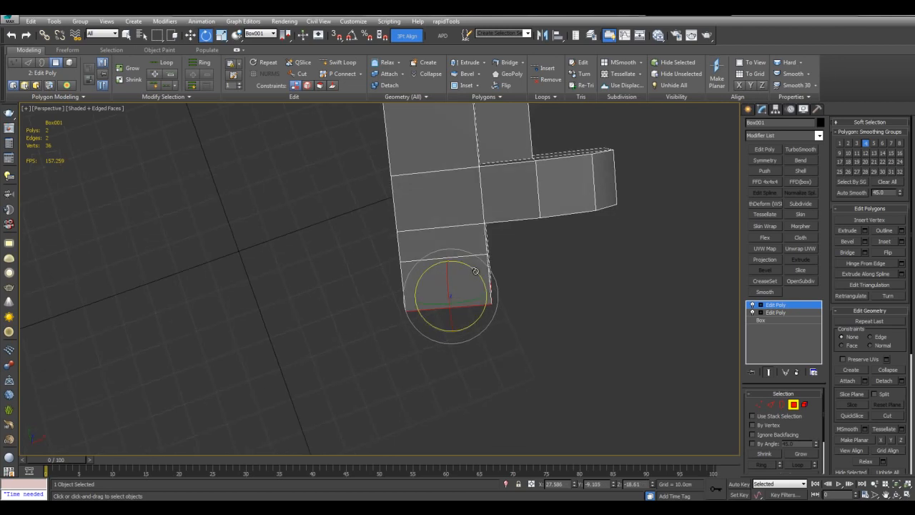
pyautogui.moveTo(474, 272); pyautogui.dragTo(458, 293)
pyautogui.press('w')
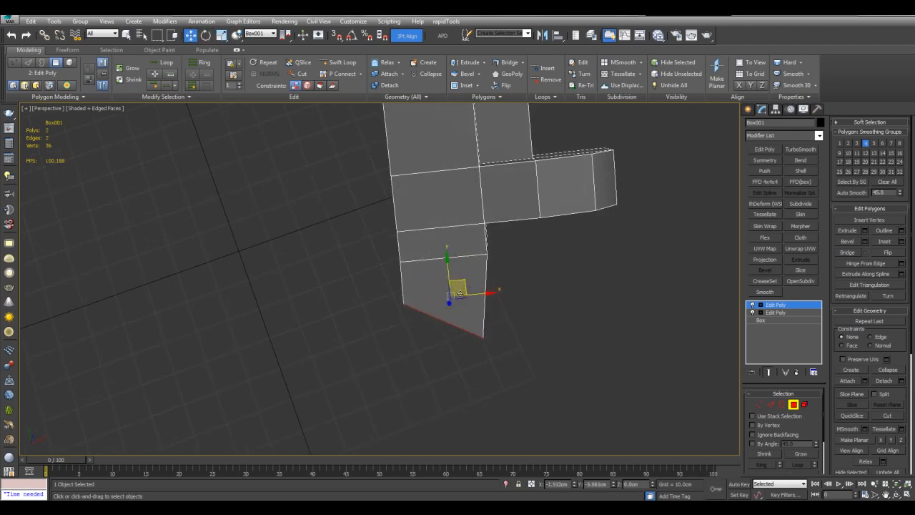
# Extrude the slanted end with a Bevel about 12 cm high and rotate the end polygons further.
pyautogui.keyDown('alt'); pyautogui.moveTo(454, 300); pyautogui.dragTo(489, 294, button='middle'); pyautogui.keyUp('alt')
pyautogui.hotkey('ctrl', 'shift', 'b')
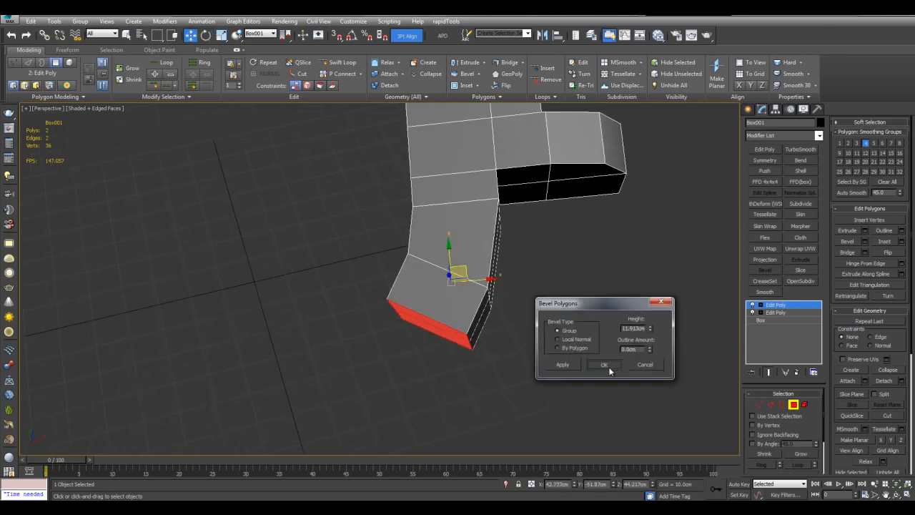
pyautogui.click(608, 366)
pyautogui.press('e')
pyautogui.moveTo(453, 304); pyautogui.dragTo(429, 316)
pyautogui.press('w')
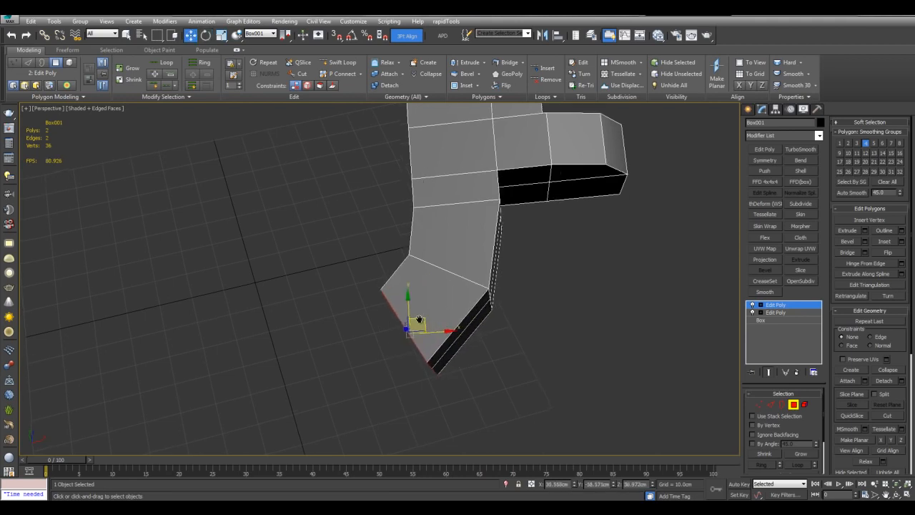
# Add one more Bevel segment to the bent extension and rotate its end polygons to continue the curve.
pyautogui.moveTo(426, 317); pyautogui.dragTo(454, 327, button='middle')
pyautogui.hotkey('ctrl', 'shift', 'b')
pyautogui.click(591, 363)
pyautogui.press('e')
pyautogui.moveTo(421, 346); pyautogui.dragTo(394, 358)
pyautogui.press('w')
pyautogui.keyDown('alt'); pyautogui.moveTo(394, 357); pyautogui.dragTo(588, 333, button='middle'); pyautogui.keyUp('alt')
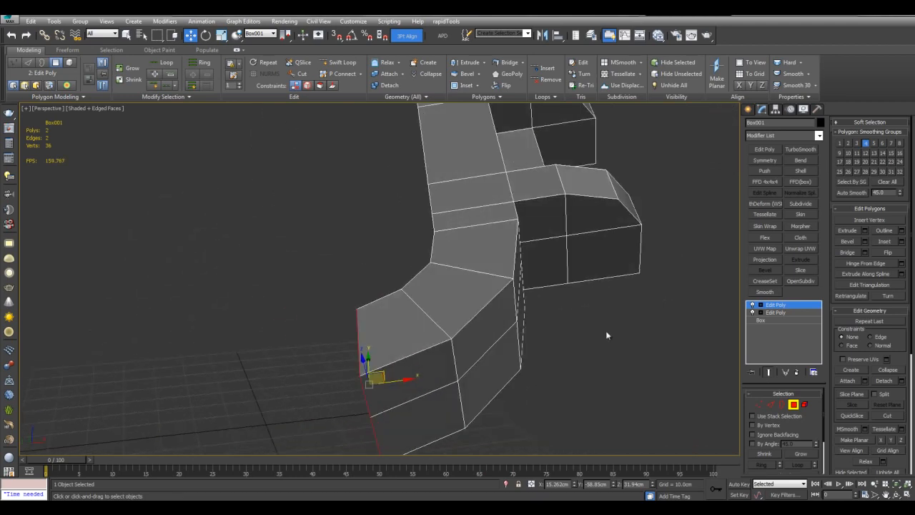
pyautogui.moveTo(673, 321); pyautogui.dragTo(692, 330, button='middle')
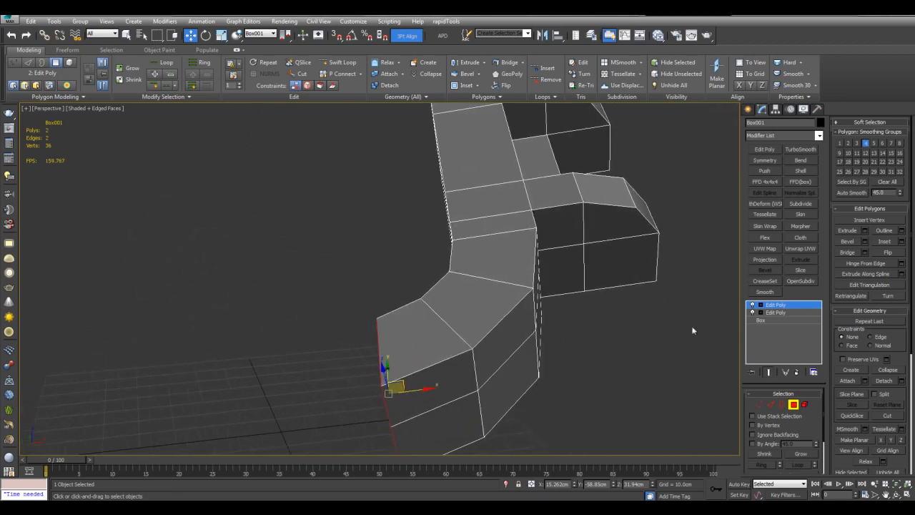
# Delete the upper Edit Poly modifier that holds the bent extension.
pyautogui.click(760, 307)
pyautogui.click(770, 308)
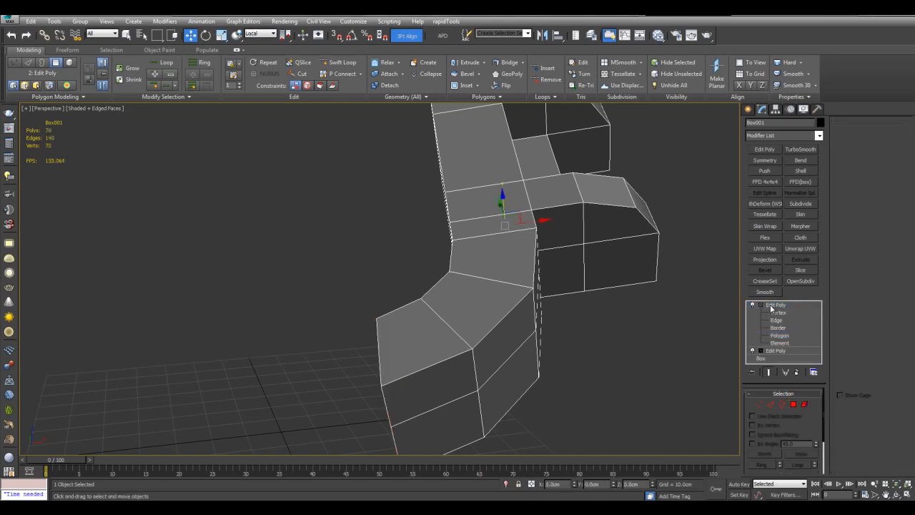
pyautogui.scroll(-3, 609, 274)
pyautogui.moveTo(609, 288); pyautogui.dragTo(587, 306, button='middle')
pyautogui.rightClick(770, 306)
pyautogui.click(793, 108)
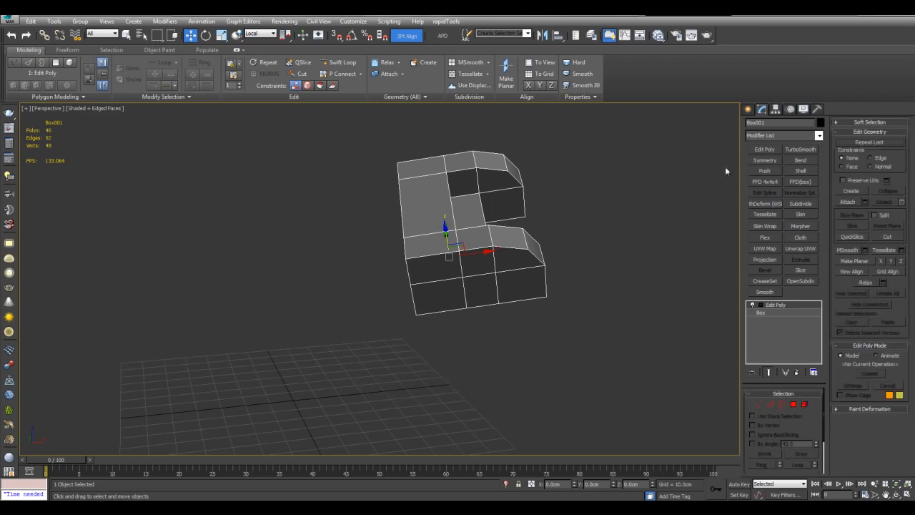
# Add a Symmetry modifier to the box and try shifting its mirror plane sideways.
pyautogui.moveTo(578, 193); pyautogui.dragTo(613, 264, button='middle')
pyautogui.click(762, 161)
pyautogui.click(761, 305)
pyautogui.click(776, 312)
pyautogui.moveTo(517, 331); pyautogui.dragTo(455, 338)
pyautogui.rightClick(455, 337)
# Delete the Symmetry modifier from the box's stack.
pyautogui.click(776, 305)
pyautogui.rightClick(775, 303)
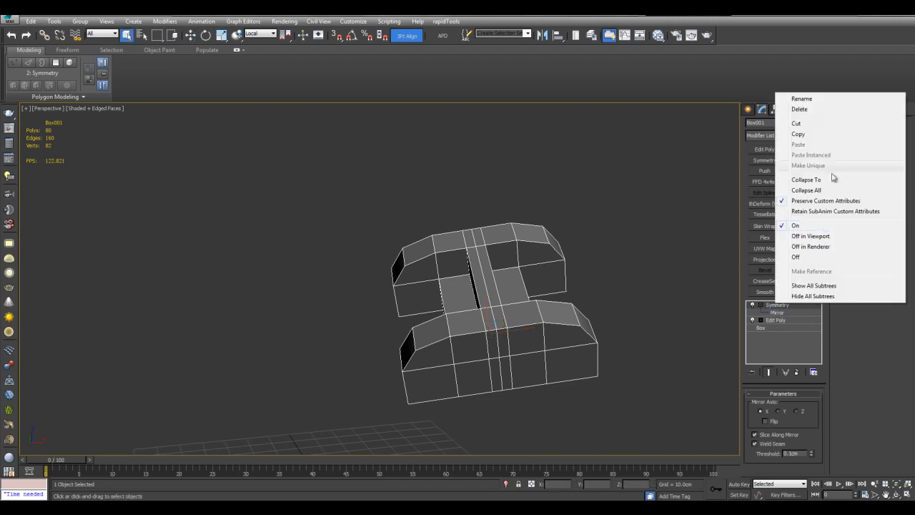
pyautogui.click(800, 110)
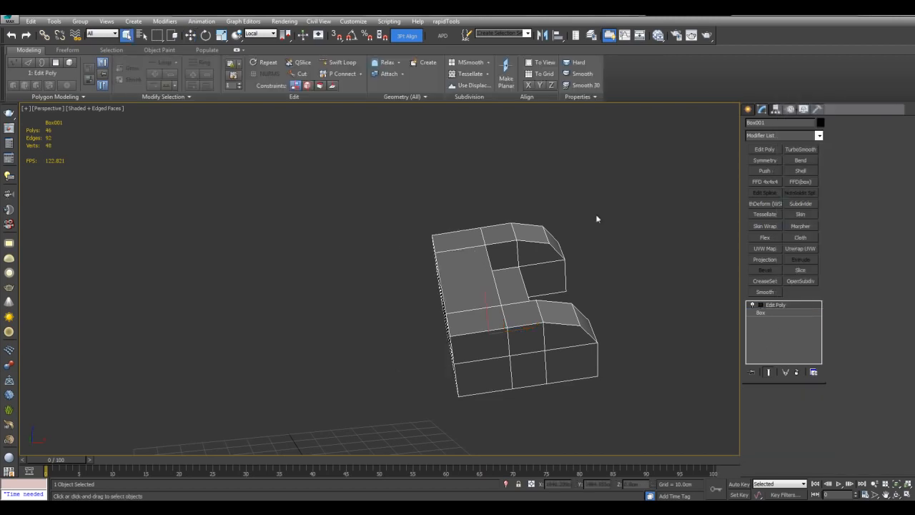
# Reset the box's transform with the Reset XForm utility and collapse the resulting XForm modifier into an editable poly.
pyautogui.click(817, 110)
pyautogui.click(787, 226)
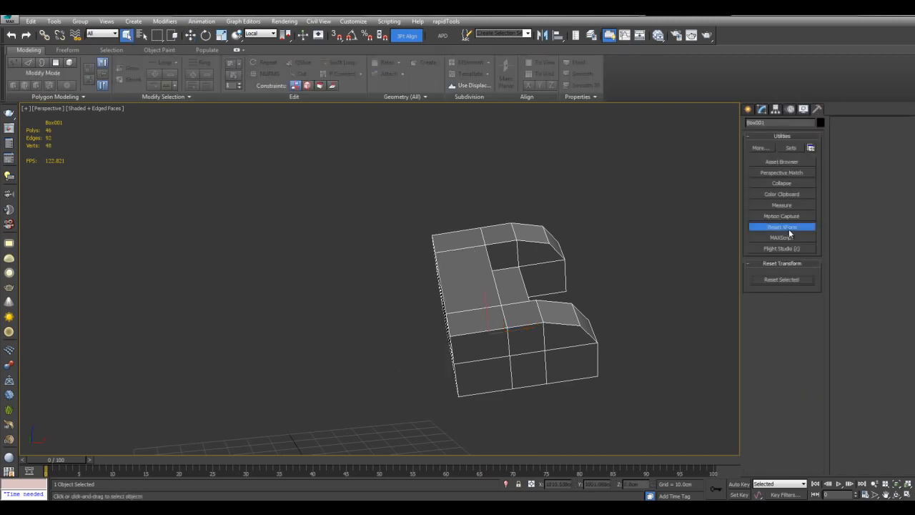
pyautogui.click(763, 110)
pyautogui.moveTo(632, 214)
pyautogui.mouseDown(button='middle')
pyautogui.moveTo(678, 169)
pyautogui.moveTo(631, 201)
pyautogui.mouseUp(button='middle')
pyautogui.rightClick(783, 306)
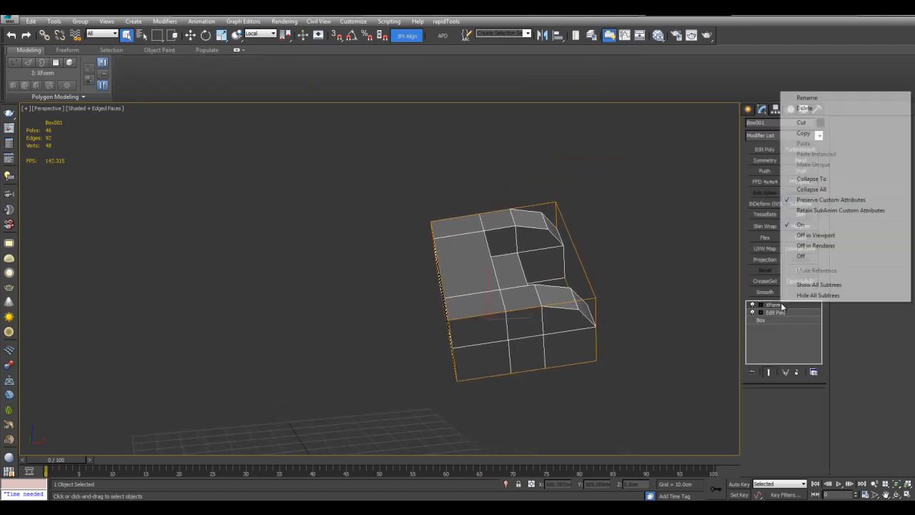
pyautogui.click(806, 179)
pyautogui.keyDown('alt'); pyautogui.moveTo(642, 229); pyautogui.dragTo(668, 293, button='middle'); pyautogui.keyUp('alt')
# Add a Symmetry modifier to the box and move its mirror plane along X until the mirrored half separates.
pyautogui.press('w')
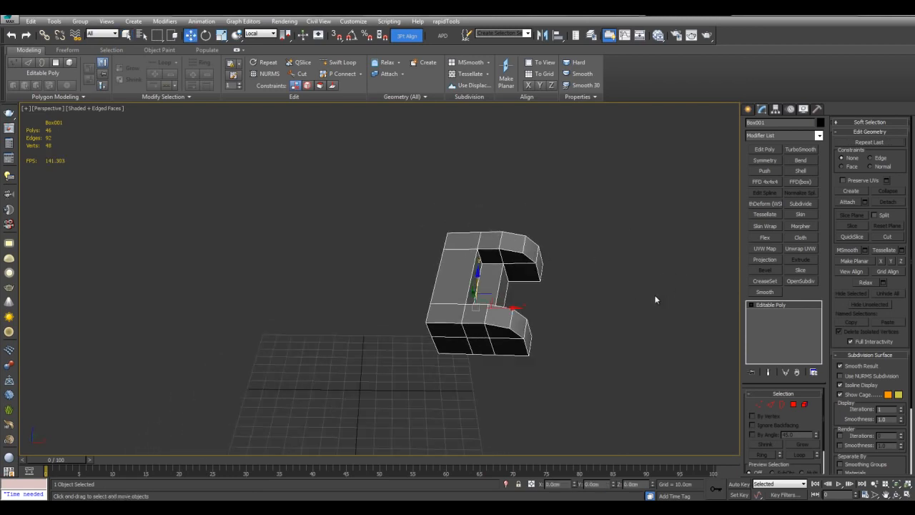
pyautogui.click(765, 161)
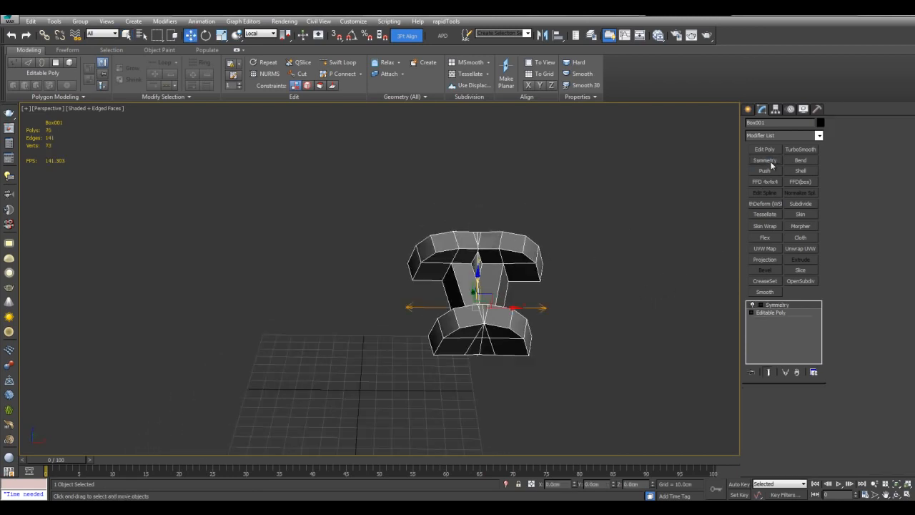
pyautogui.keyDown('alt'); pyautogui.moveTo(647, 264); pyautogui.dragTo(718, 291, button='middle'); pyautogui.keyUp('alt')
pyautogui.click(753, 304)
pyautogui.click(773, 312)
pyautogui.moveTo(544, 266); pyautogui.dragTo(411, 264)
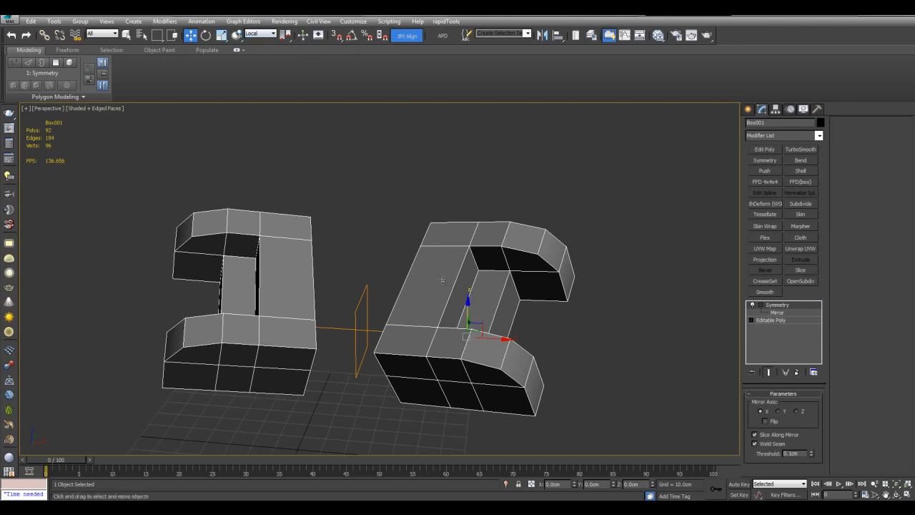
# Use Box001 as the Symmetry mirror's reference coordinate system and shift the plane until the two halves touch at a corner.
pyautogui.click(263, 34)
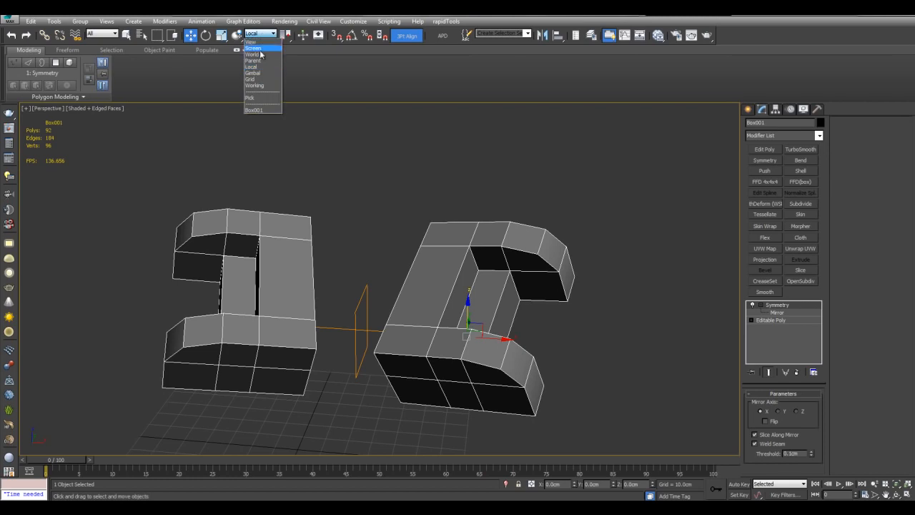
pyautogui.click(260, 56)
pyautogui.moveTo(501, 322); pyautogui.dragTo(534, 329, button='middle')
pyautogui.moveTo(537, 216); pyautogui.dragTo(506, 174, button='middle')
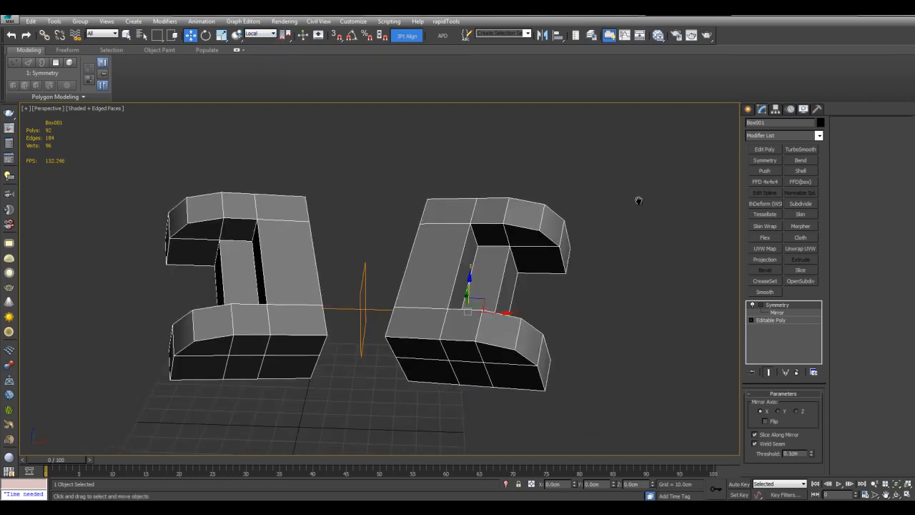
pyautogui.keyDown('alt'); pyautogui.moveTo(638, 204); pyautogui.dragTo(596, 226, button='middle'); pyautogui.keyUp('alt')
pyautogui.keyDown('alt'); pyautogui.moveTo(613, 267); pyautogui.dragTo(645, 280, button='middle'); pyautogui.keyUp('alt')
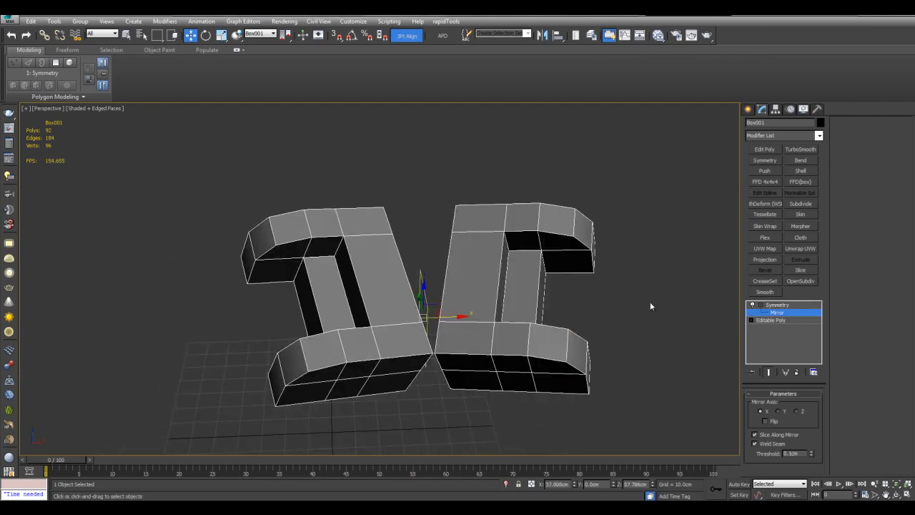
pyautogui.moveTo(651, 293)
pyautogui.mouseDown(button='middle')
pyautogui.moveTo(652, 279)
pyautogui.moveTo(636, 298)
pyautogui.mouseUp(button='middle')
pyautogui.keyDown('alt'); pyautogui.moveTo(511, 297); pyautogui.dragTo(529, 261, button='middle'); pyautogui.keyUp('alt')
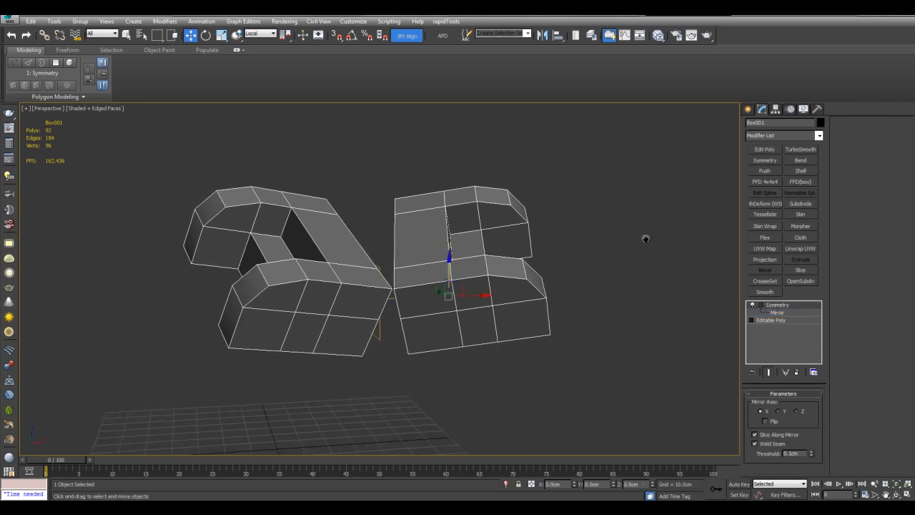
# Create a small box on the grid below the mirrored halves, about 17.9 cm long, 13.6 cm wide and 17.3 cm high.
pyautogui.press('q')
pyautogui.click(708, 138)
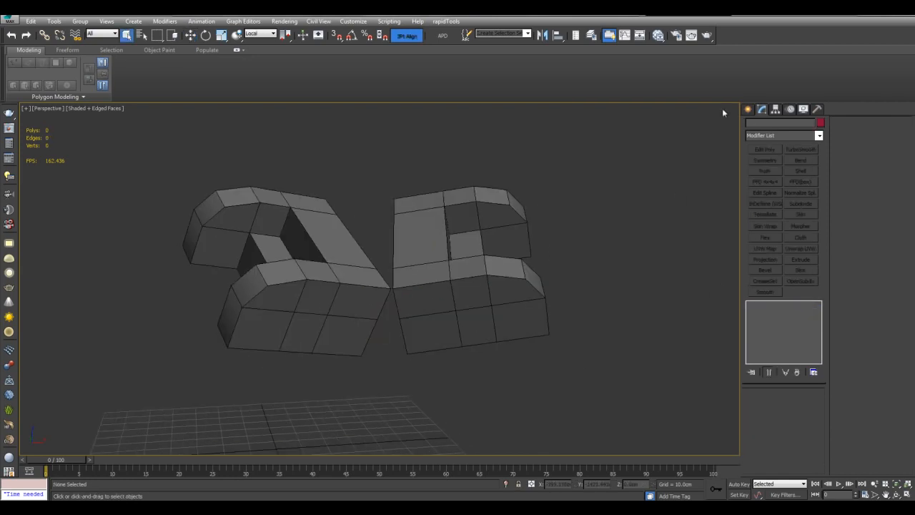
pyautogui.click(749, 109)
pyautogui.click(765, 169)
pyautogui.keyDown('alt'); pyautogui.moveTo(617, 206); pyautogui.dragTo(398, 316, button='middle'); pyautogui.keyUp('alt')
pyautogui.moveTo(399, 315); pyautogui.dragTo(425, 337)
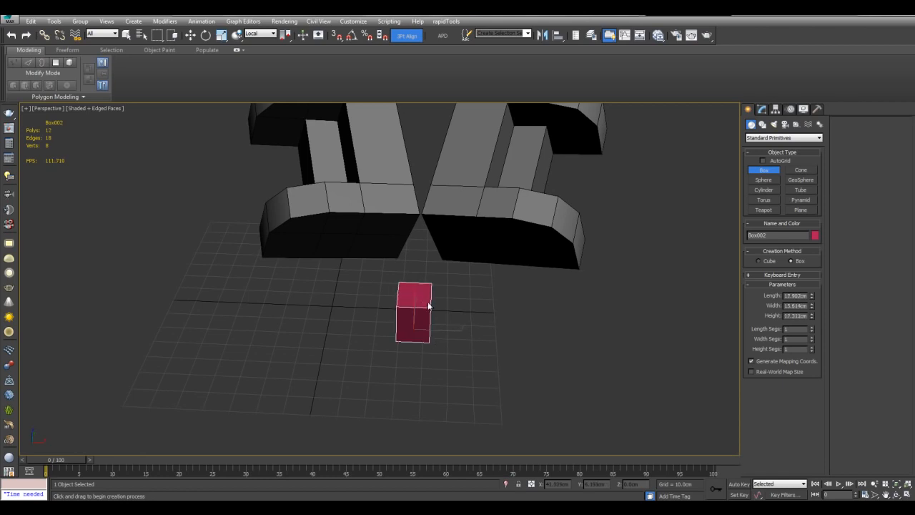
pyautogui.click(425, 293)
pyautogui.rightClick(504, 292)
pyautogui.press('w')
# Change the small box's object color to green and set its length, width and height to 12 cm.
pyautogui.click(761, 110)
pyautogui.moveTo(652, 168)
pyautogui.keyDown('alt'); pyautogui.mouseDown(button='middle')
pyautogui.moveTo(610, 239)
pyautogui.moveTo(646, 239)
pyautogui.mouseUp(button='middle'); pyautogui.keyUp('alt')
pyautogui.hotkey('alt', 'x')
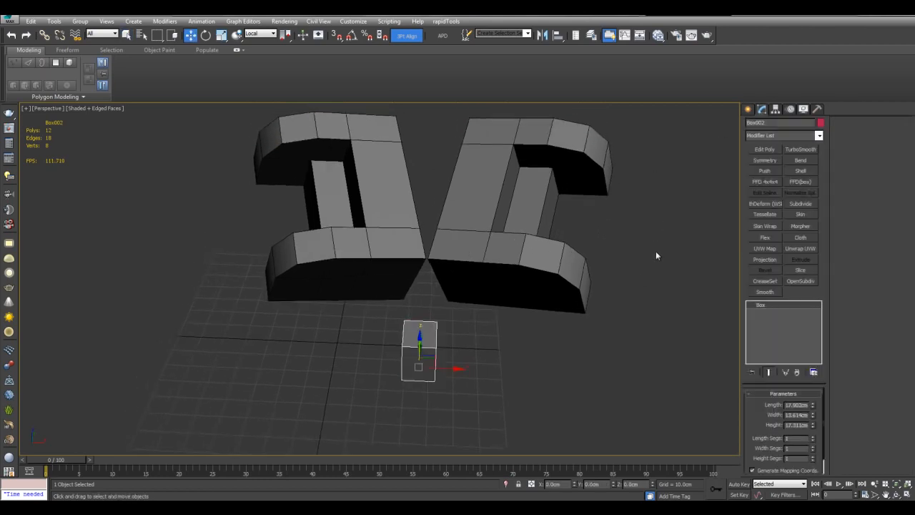
pyautogui.click(820, 123)
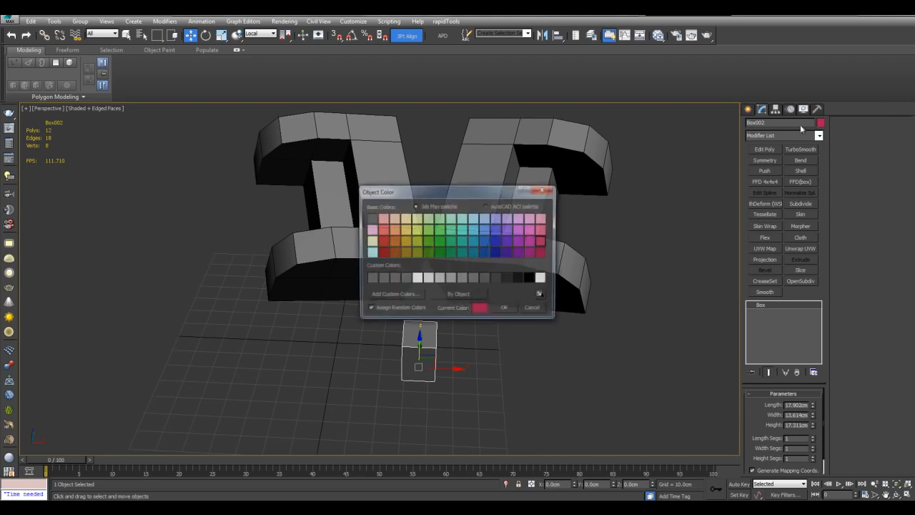
pyautogui.click(439, 242)
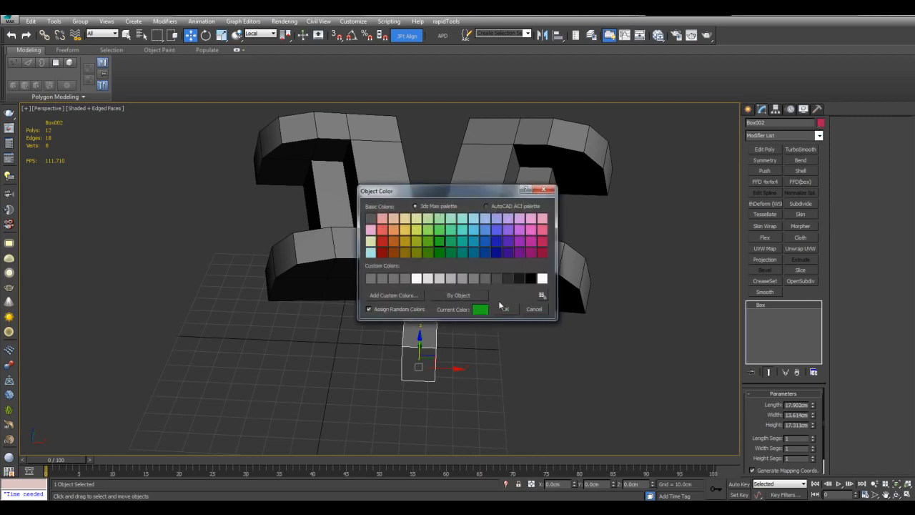
pyautogui.click(506, 309)
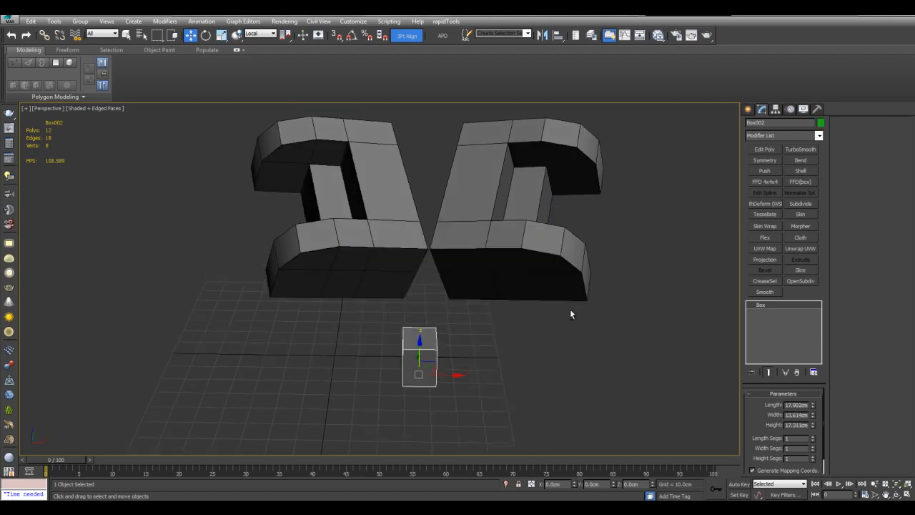
pyautogui.doubleClick(796, 416)
pyautogui.write('12')
pyautogui.click(799, 427)
pyautogui.keyDown('alt'); pyautogui.moveTo(584, 354); pyautogui.dragTo(638, 326, button='middle'); pyautogui.keyUp('alt')
# Turn off the Symmetry modifier on the tilted box and select the small green box.
pyautogui.press('q')
pyautogui.click(519, 307)
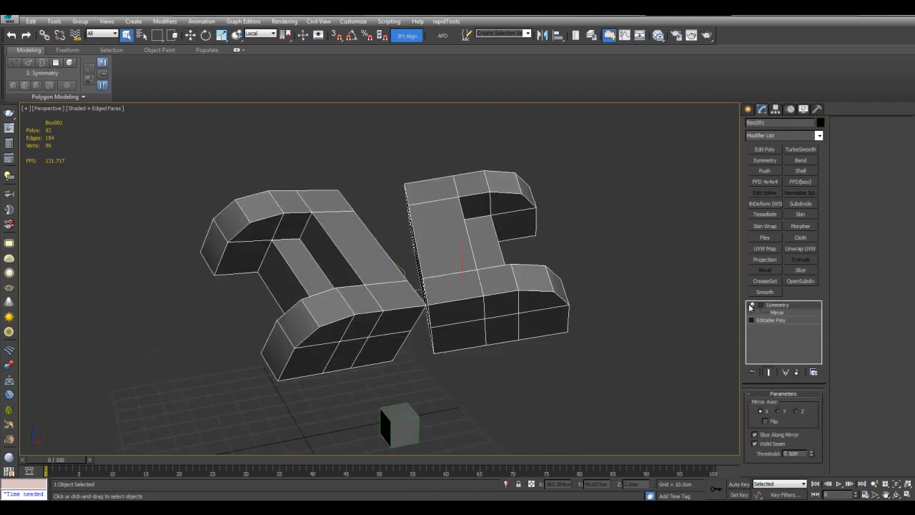
pyautogui.click(752, 306)
pyautogui.click(395, 413)
pyautogui.keyDown('alt'); pyautogui.moveTo(406, 400); pyautogui.dragTo(508, 329, button='middle'); pyautogui.keyUp('alt')
pyautogui.hotkey('alt', 'n')
pyautogui.click(465, 289)
pyautogui.moveTo(464, 287); pyautogui.dragTo(461, 277)
pyautogui.rightClick(464, 280)
pyautogui.moveTo(570, 328); pyautogui.dragTo(567, 308, button='middle')
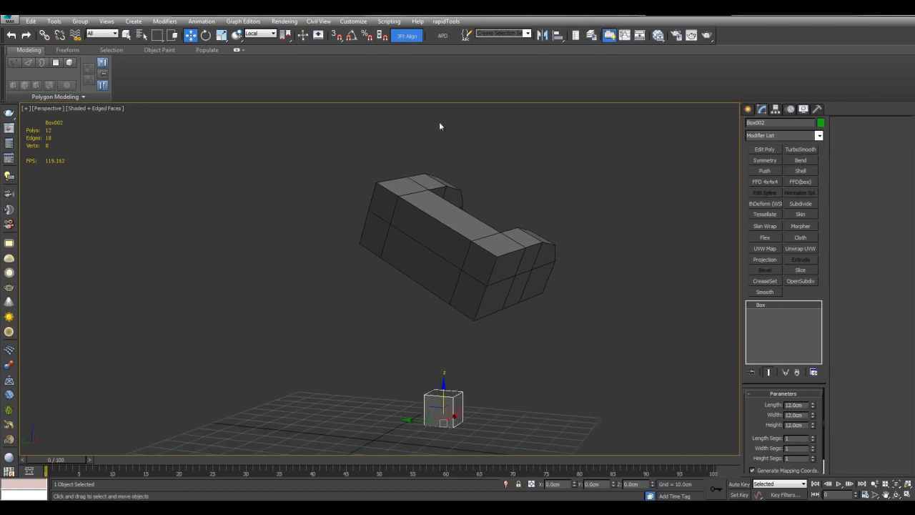
# Align the small box to three vertices on the tilted box's side face with 3Pt Align, using a 0 cm Z offset.
pyautogui.click(407, 39)
pyautogui.keyDown('alt'); pyautogui.moveTo(594, 321); pyautogui.dragTo(444, 373, button='middle'); pyautogui.keyUp('alt')
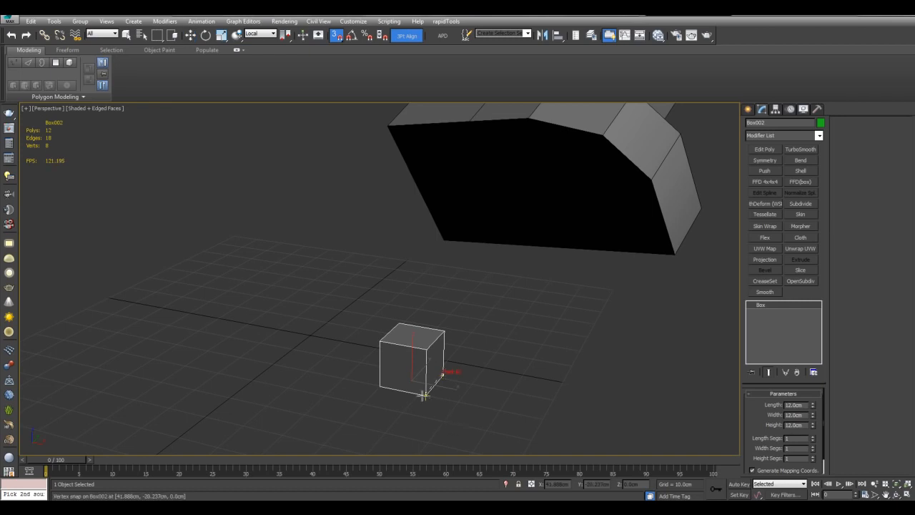
pyautogui.click(427, 349)
pyautogui.keyDown('alt'); pyautogui.moveTo(433, 282); pyautogui.dragTo(465, 288, button='middle'); pyautogui.keyUp('alt')
pyautogui.click(457, 273)
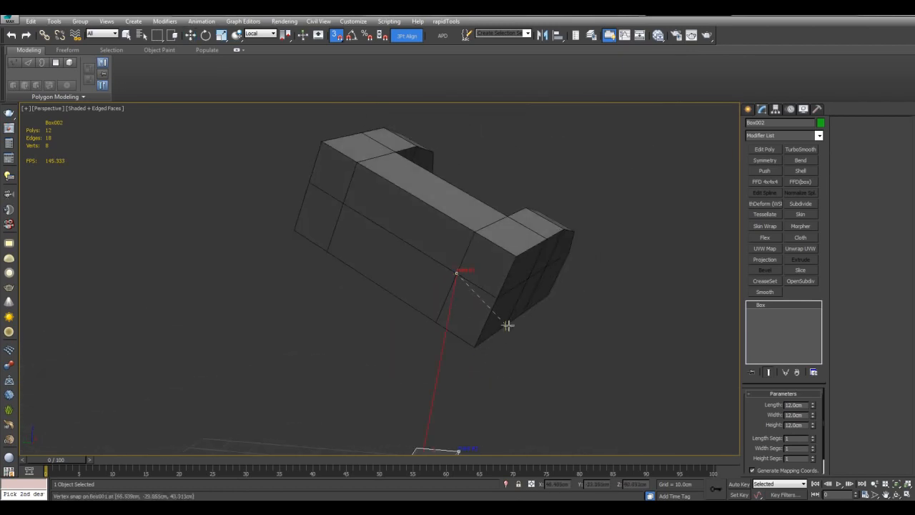
pyautogui.click(496, 296)
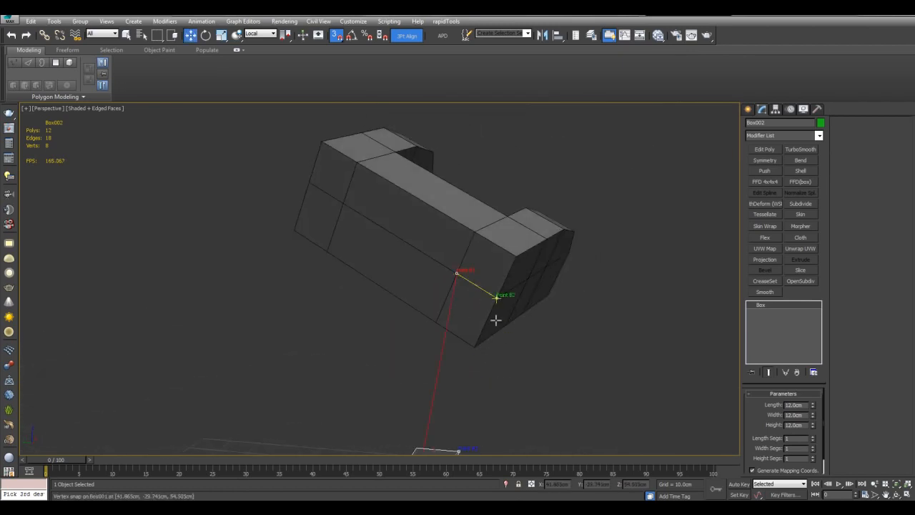
pyautogui.click(516, 257)
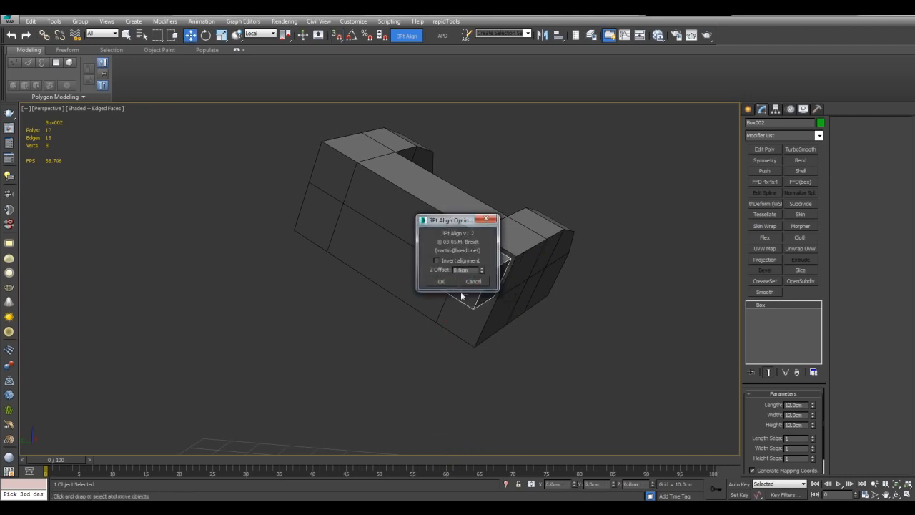
pyautogui.click(446, 283)
pyautogui.keyDown('alt'); pyautogui.moveTo(542, 266); pyautogui.dragTo(494, 287, button='middle'); pyautogui.keyUp('alt')
# Turn the tilted box's Symmetry modifier back on and enter its Mirror sub-object level.
pyautogui.press('q')
pyautogui.click(495, 275)
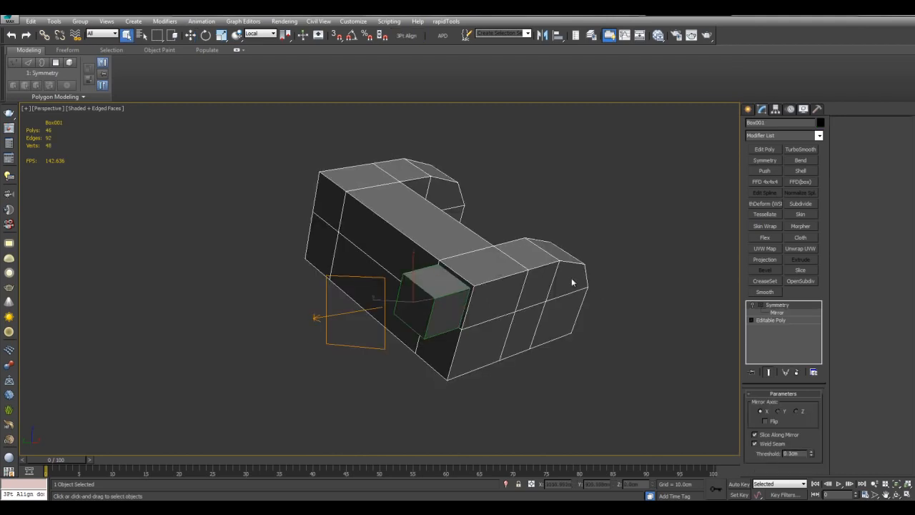
pyautogui.click(752, 306)
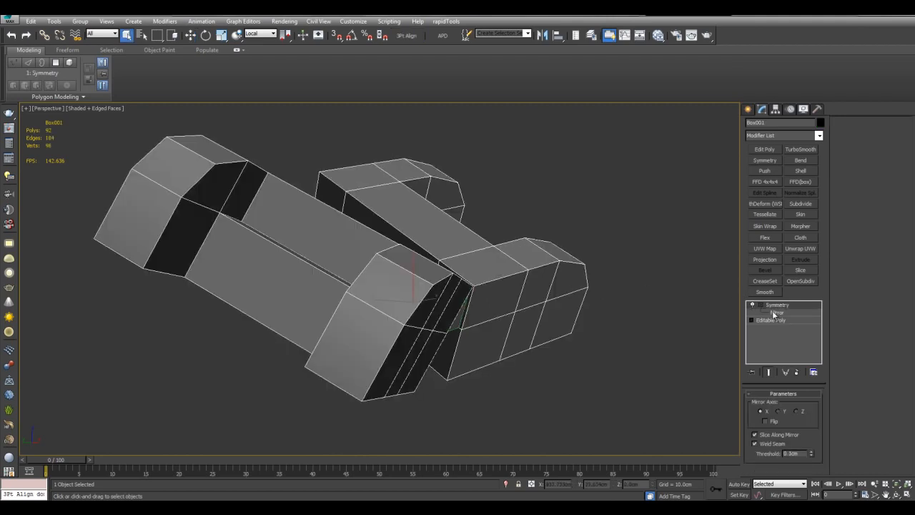
pyautogui.click(776, 313)
pyautogui.keyDown('alt'); pyautogui.moveTo(615, 287); pyautogui.dragTo(466, 196, button='middle'); pyautogui.keyUp('alt')
pyautogui.hotkey('alt', 'a')
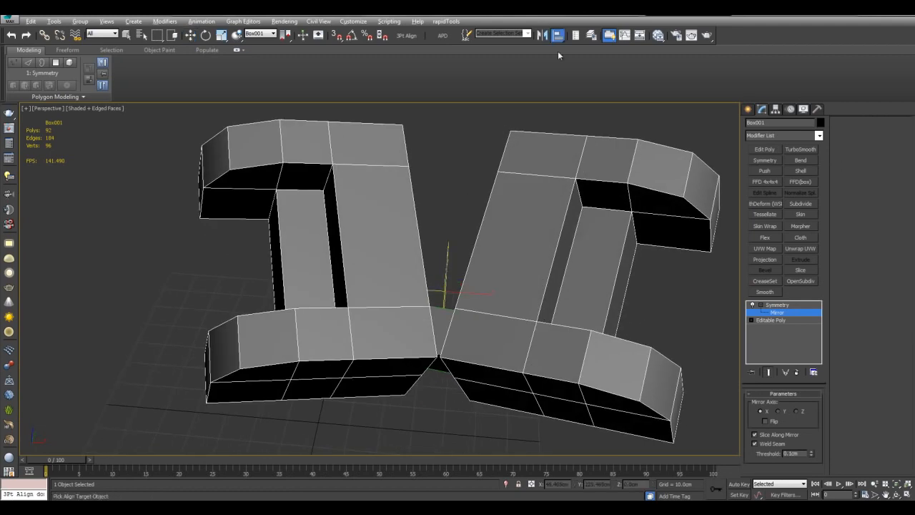
pyautogui.click(443, 315)
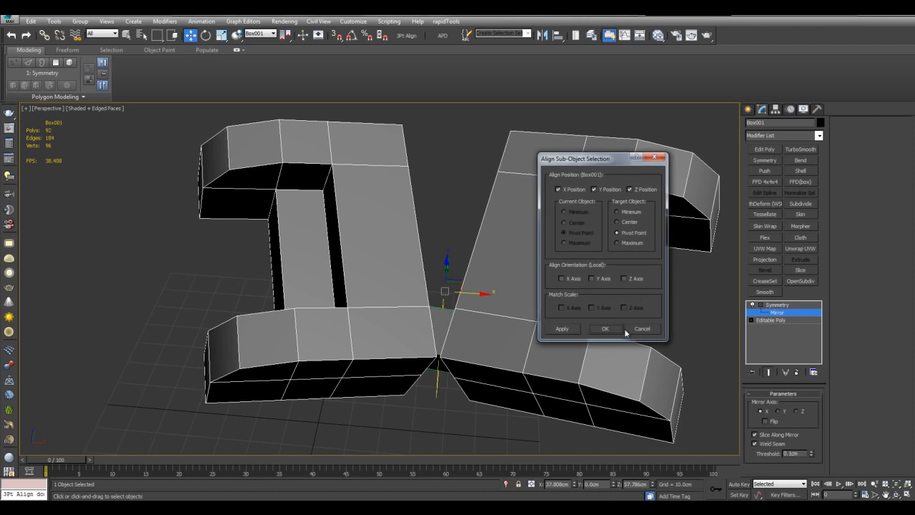
pyautogui.click(642, 329)
pyautogui.scroll(5, 532, 286)
pyautogui.scroll(2, 565, 248)
pyautogui.hotkey('alt', 'a')
pyautogui.click(548, 318)
pyautogui.click(641, 330)
pyautogui.scroll(-5, 445, 236)
# Align the Symmetry mirror to the small box's pivot in X, Y and Z position and match its local X and Y orientation.
pyautogui.hotkey('alt', 'a')
pyautogui.click(429, 324)
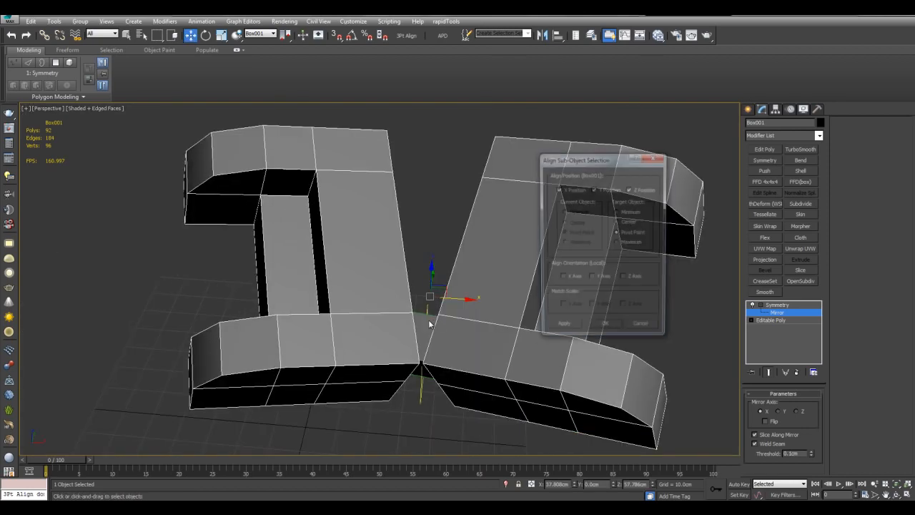
pyautogui.click(561, 278)
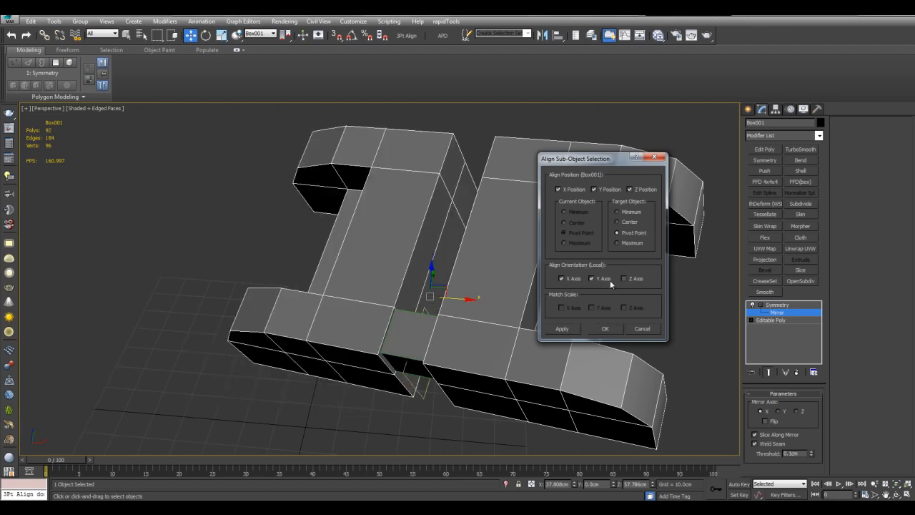
pyautogui.click(604, 328)
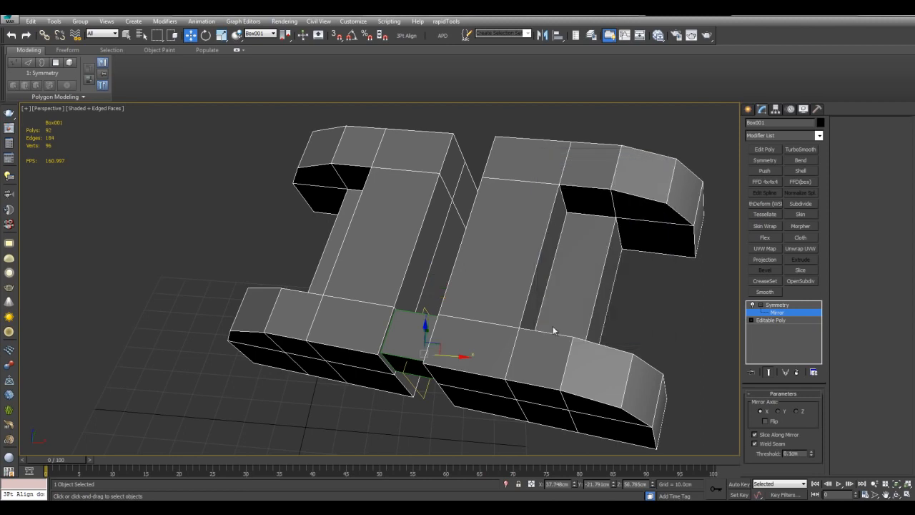
pyautogui.keyDown('alt'); pyautogui.moveTo(556, 327); pyautogui.dragTo(638, 294, button='middle'); pyautogui.keyUp('alt')
pyautogui.keyDown('alt'); pyautogui.moveTo(455, 330); pyautogui.dragTo(482, 326, button='middle'); pyautogui.keyUp('alt')
pyautogui.scroll(-3, 495, 313)
pyautogui.moveTo(498, 324); pyautogui.dragTo(456, 339)
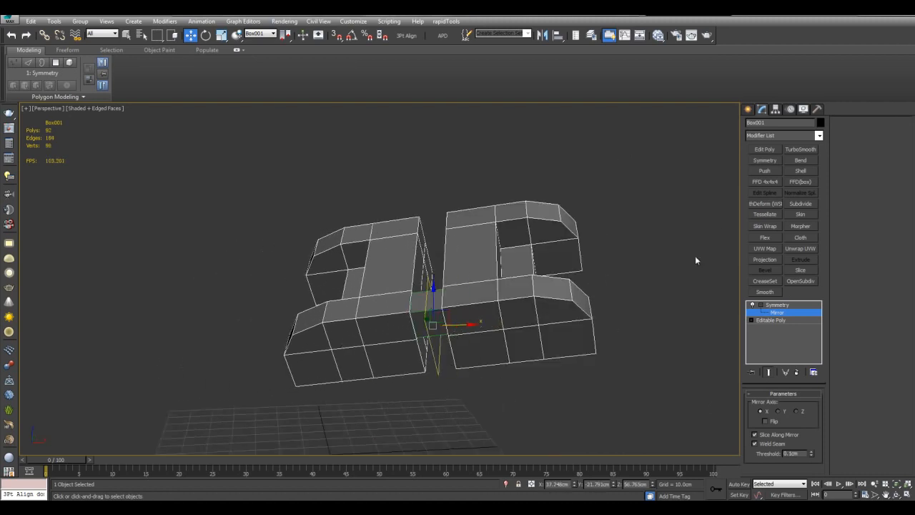
pyautogui.scroll(3, 437, 247)
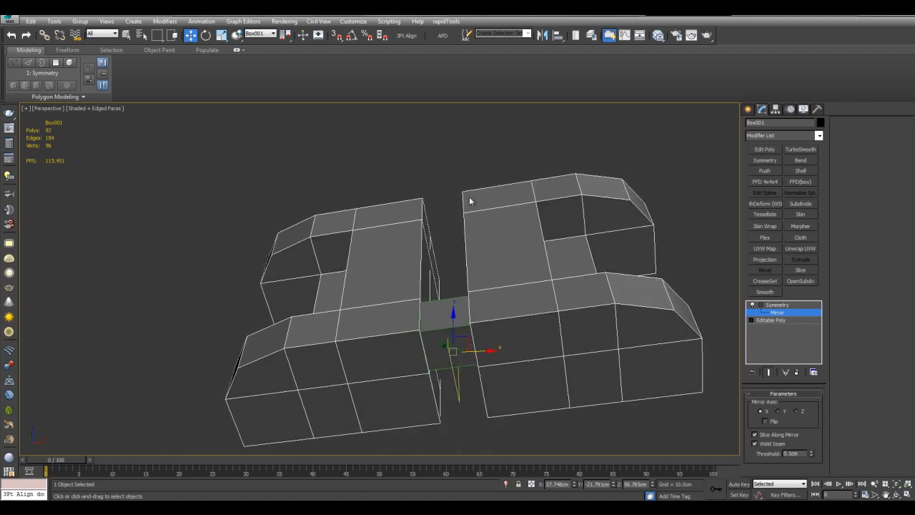
pyautogui.moveTo(472, 200); pyautogui.dragTo(480, 206, button='middle')
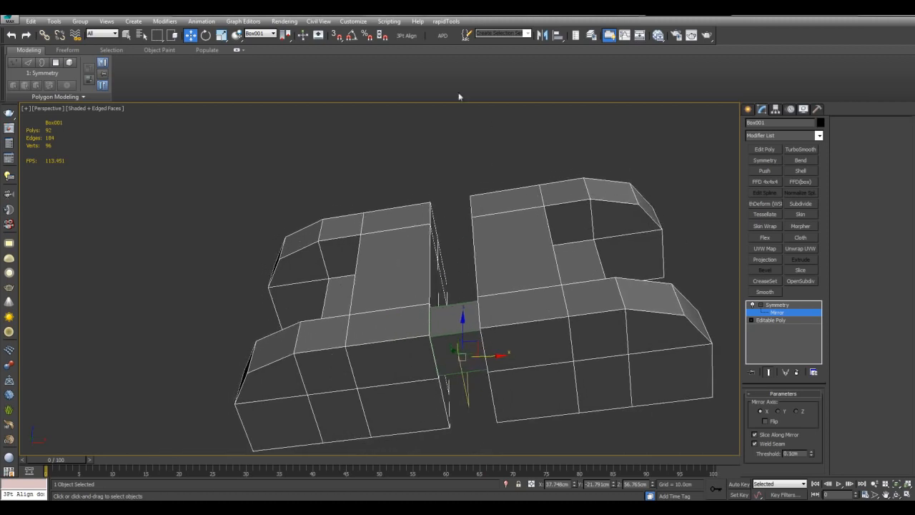
# Enable 3D snapping to vertices and snap the mirror plane onto the small box's corner at the tilted box's side face.
pyautogui.rightClick(336, 36)
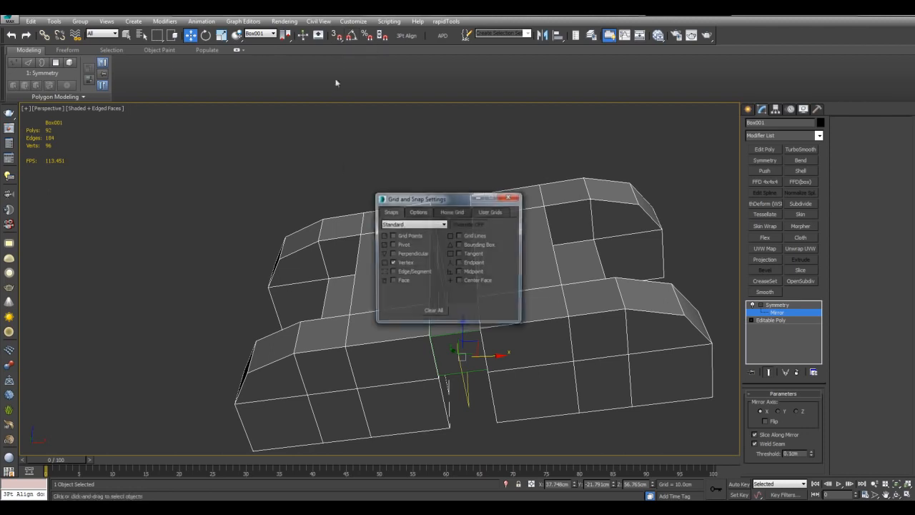
pyautogui.click(509, 198)
pyautogui.click(336, 35)
pyautogui.keyDown('alt'); pyautogui.moveTo(447, 208); pyautogui.dragTo(474, 257, button='middle'); pyautogui.keyUp('alt')
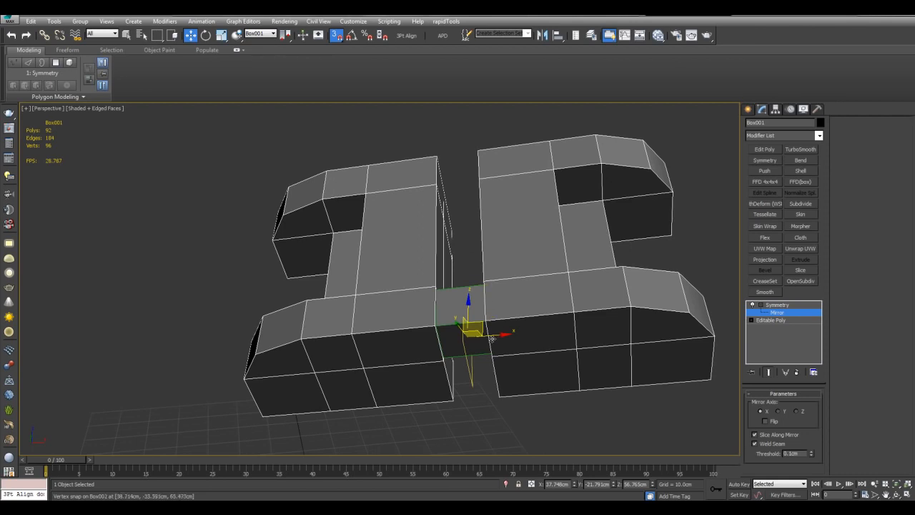
pyautogui.moveTo(499, 334); pyautogui.dragTo(488, 318)
pyautogui.moveTo(542, 264); pyautogui.dragTo(542, 338, button='middle')
pyautogui.moveTo(531, 346)
pyautogui.mouseDown()
pyautogui.moveTo(521, 346)
pyautogui.moveTo(543, 339)
pyautogui.mouseUp()
pyautogui.scroll(5, 543, 339)
pyautogui.moveTo(701, 358); pyautogui.dragTo(627, 329, button='middle')
pyautogui.moveTo(590, 326); pyautogui.dragTo(594, 322)
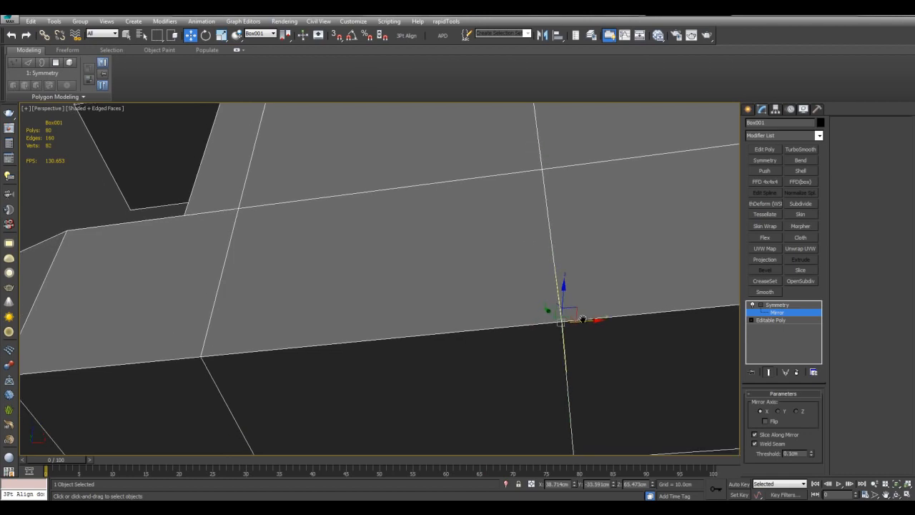
# Flip the Symmetry and slide its mirror plane along X beyond the curved ends of the tilted box.
pyautogui.press('z')
pyautogui.click(765, 421)
pyautogui.moveTo(398, 286); pyautogui.dragTo(601, 288)
pyautogui.press('s')
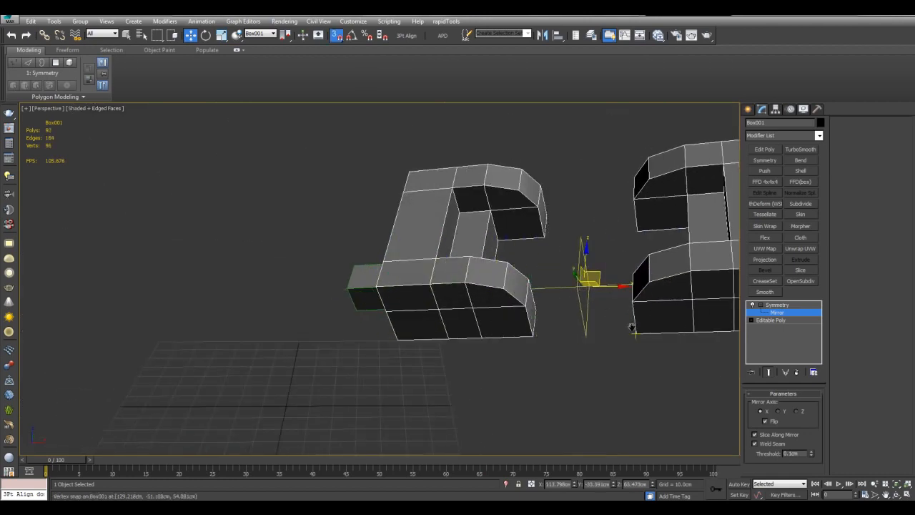
# Slide the Symmetry mirror plane along X into the curved ends until both halves join, and leave the Mirror level with snapping off.
pyautogui.scroll(4, 554, 347)
pyautogui.keyDown('alt'); pyautogui.moveTo(554, 342); pyautogui.dragTo(583, 306, button='middle'); pyautogui.keyUp('alt')
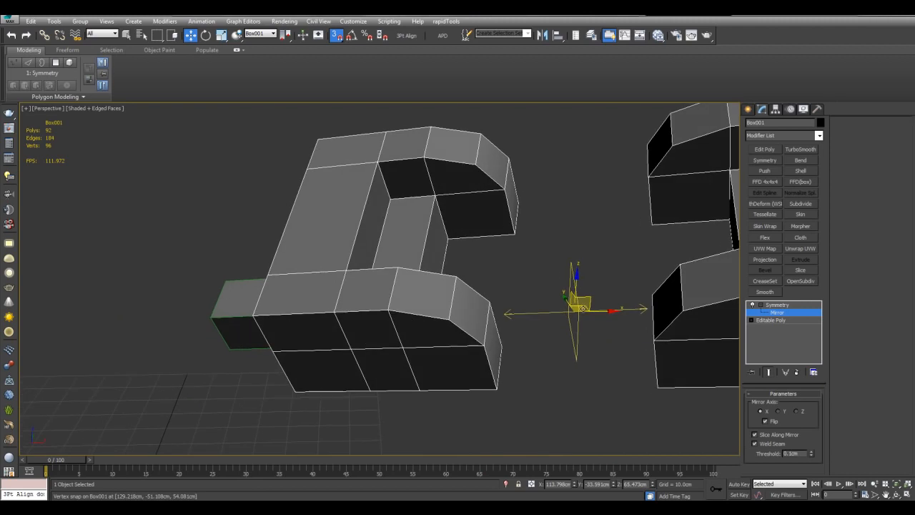
pyautogui.moveTo(583, 306); pyautogui.dragTo(489, 306)
pyautogui.keyDown('alt'); pyautogui.moveTo(489, 306); pyautogui.dragTo(560, 317, button='middle'); pyautogui.keyUp('alt')
pyautogui.scroll(-3, 495, 302)
pyautogui.press('s')
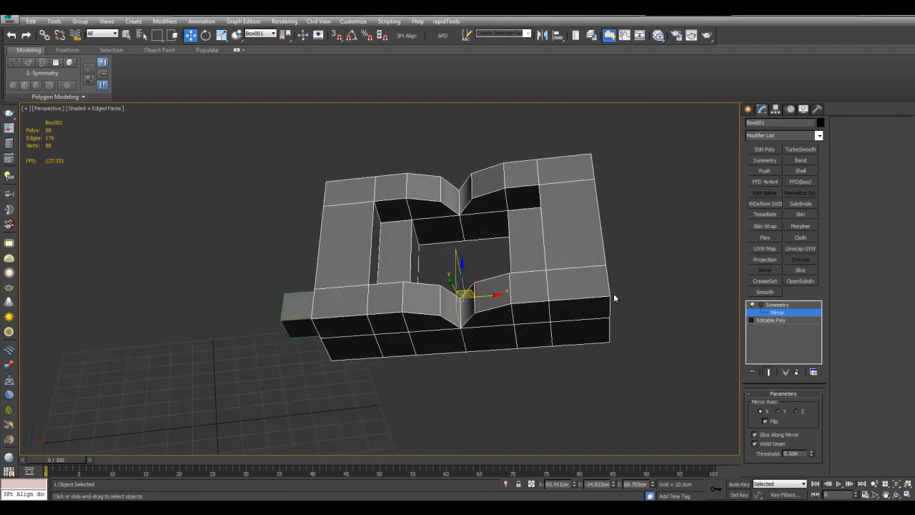
pyautogui.moveTo(614, 294); pyautogui.dragTo(438, 245, button='middle')
pyautogui.click(777, 305)
pyautogui.keyDown('alt'); pyautogui.moveTo(425, 302); pyautogui.dragTo(462, 281, button='middle'); pyautogui.keyUp('alt')
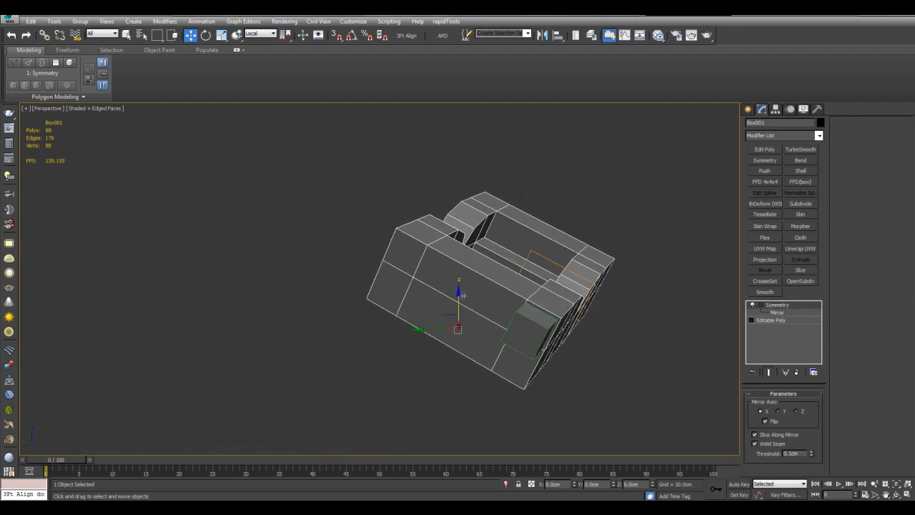
# Compare the tilted box's gizmo orientation in the View, World and Local reference coordinate systems, ending on Local.
pyautogui.click(259, 34)
pyautogui.click(251, 41)
pyautogui.click(260, 34)
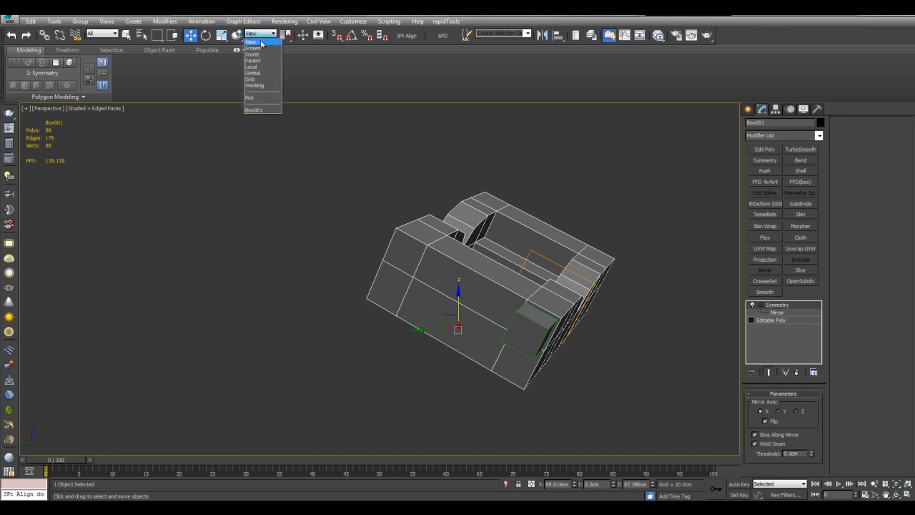
pyautogui.click(264, 55)
pyautogui.click(263, 35)
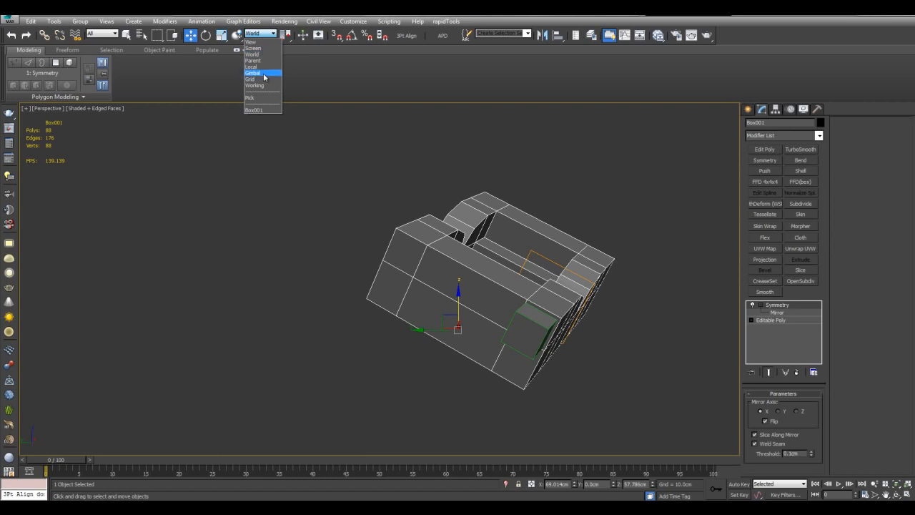
pyautogui.click(252, 67)
pyautogui.keyDown('alt'); pyautogui.moveTo(548, 231); pyautogui.dragTo(491, 286, button='middle'); pyautogui.keyUp('alt')
pyautogui.keyDown('alt'); pyautogui.moveTo(384, 288); pyautogui.dragTo(653, 203, button='middle'); pyautogui.keyUp('alt')
pyautogui.moveTo(630, 244); pyautogui.dragTo(629, 259, button='middle')
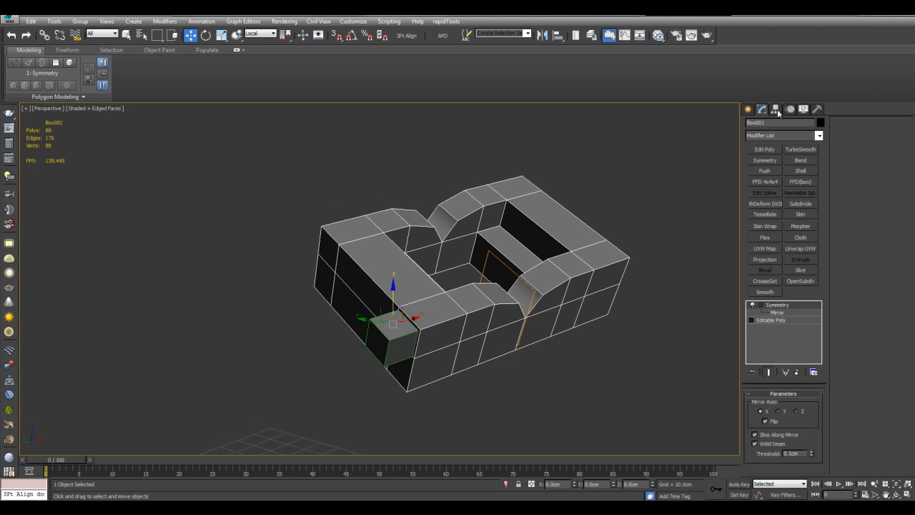
# Align only the tilted box's pivot to the small box's pivot point, matching X, Y and Z position and local orientation.
pyautogui.click(776, 110)
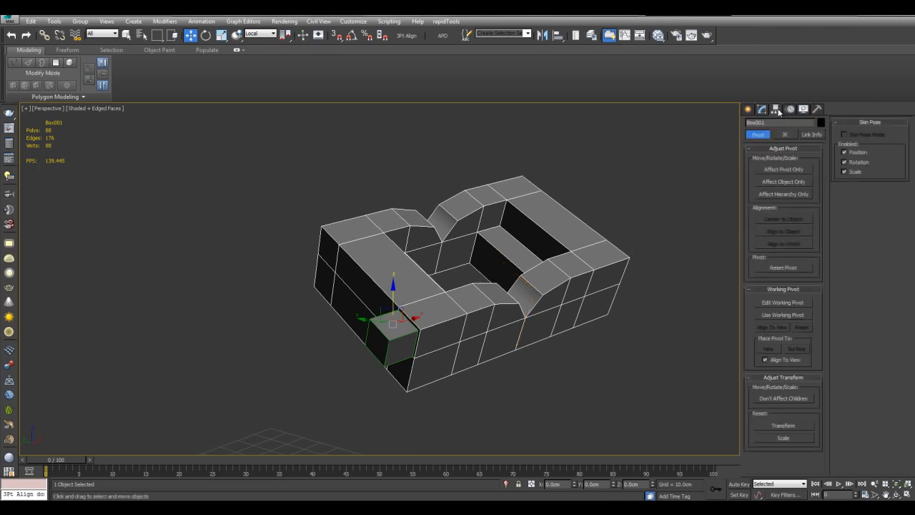
pyautogui.click(770, 170)
pyautogui.hotkey('alt', 'a')
pyautogui.click(398, 347)
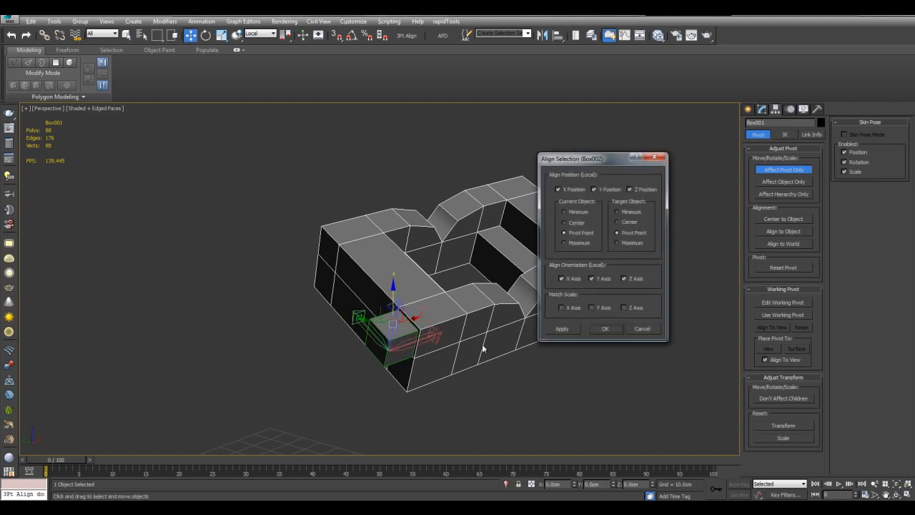
pyautogui.click(599, 329)
pyautogui.click(783, 169)
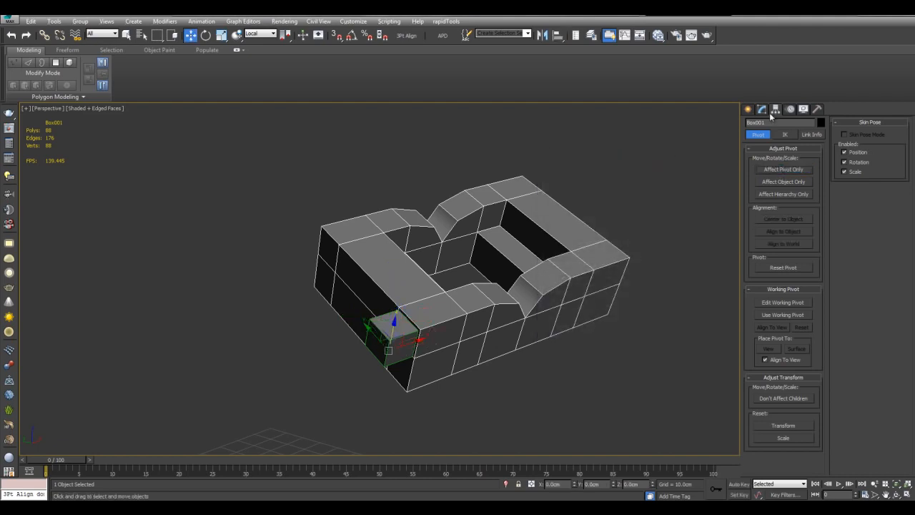
# Add a second Symmetry modifier to the tilted box and examine the direction of its mirrored copy from several sides.
pyautogui.keyDown('alt'); pyautogui.moveTo(657, 151); pyautogui.dragTo(567, 244, button='middle'); pyautogui.keyUp('alt')
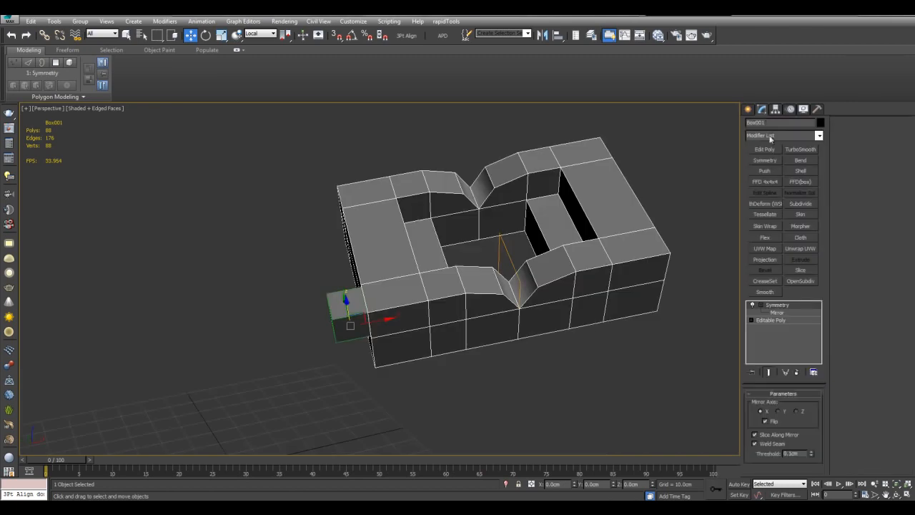
pyautogui.click(766, 160)
pyautogui.keyDown('alt'); pyautogui.moveTo(588, 183); pyautogui.dragTo(547, 226, button='middle'); pyautogui.keyUp('alt')
pyautogui.scroll(5, 558, 235)
pyautogui.scroll(-4, 529, 306)
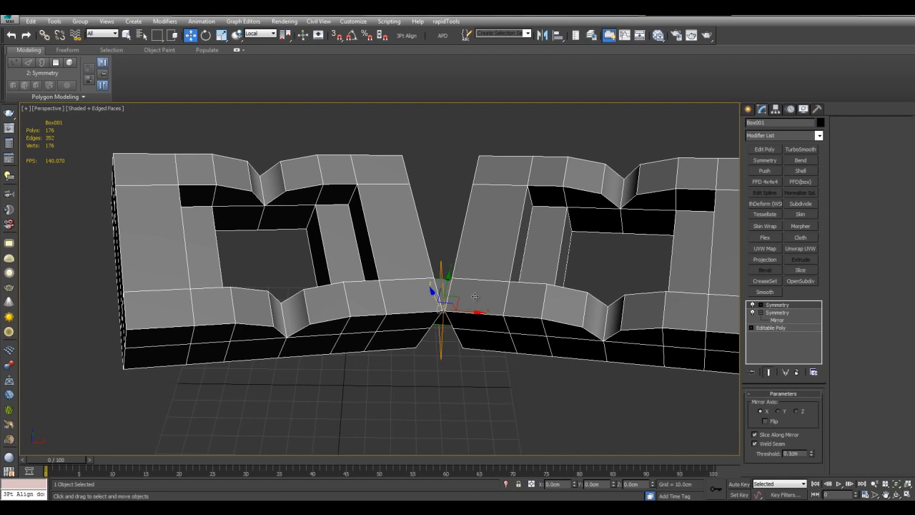
pyautogui.scroll(-4, 503, 286)
pyautogui.keyDown('alt'); pyautogui.moveTo(500, 286); pyautogui.dragTo(424, 187, button='middle'); pyautogui.keyUp('alt')
pyautogui.scroll(3, 437, 239)
pyautogui.keyDown('alt'); pyautogui.moveTo(462, 241); pyautogui.dragTo(463, 293, button='middle'); pyautogui.keyUp('alt')
# Slide the second Symmetry's mirror plane along X away from the box, and delete that modifier.
pyautogui.press('1')
pyautogui.moveTo(453, 345); pyautogui.dragTo(410, 346)
pyautogui.moveTo(604, 254); pyautogui.dragTo(561, 246, button='middle')
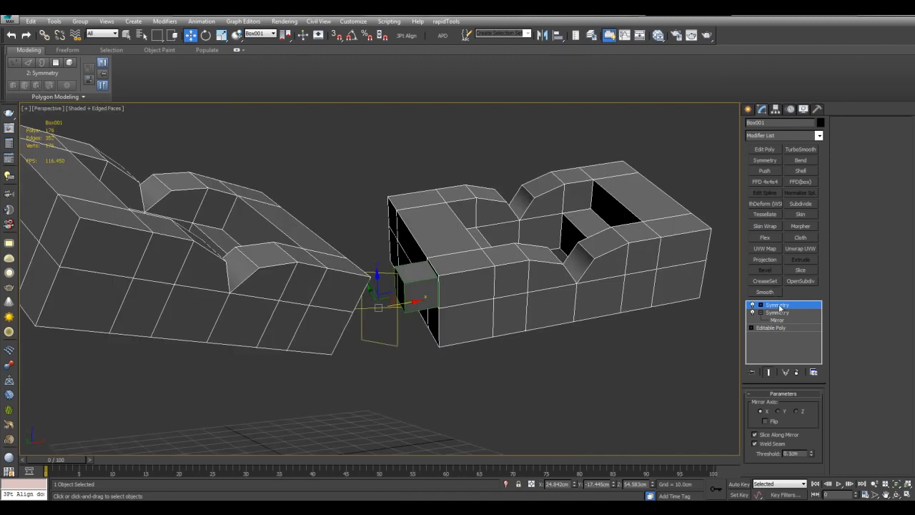
pyautogui.rightClick(780, 308)
pyautogui.click(805, 112)
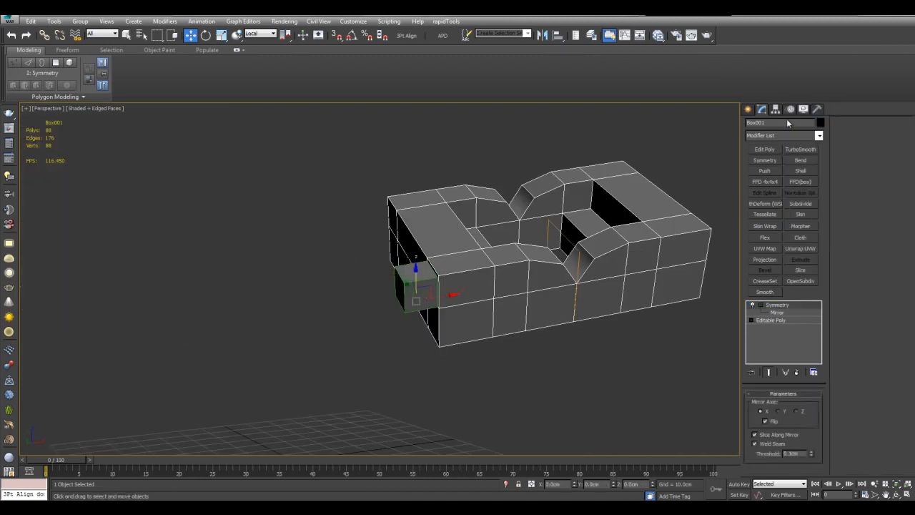
# Try moving and rotating the tilted box in the Local coordinate system, undoing each transform.
pyautogui.keyDown('alt'); pyautogui.moveTo(486, 185); pyautogui.dragTo(454, 282, button='middle'); pyautogui.keyUp('alt')
pyautogui.moveTo(458, 280); pyautogui.dragTo(472, 223)
pyautogui.hotkey('ctrl', 'z')
pyautogui.press('e')
pyautogui.click(271, 35)
pyautogui.click(263, 72)
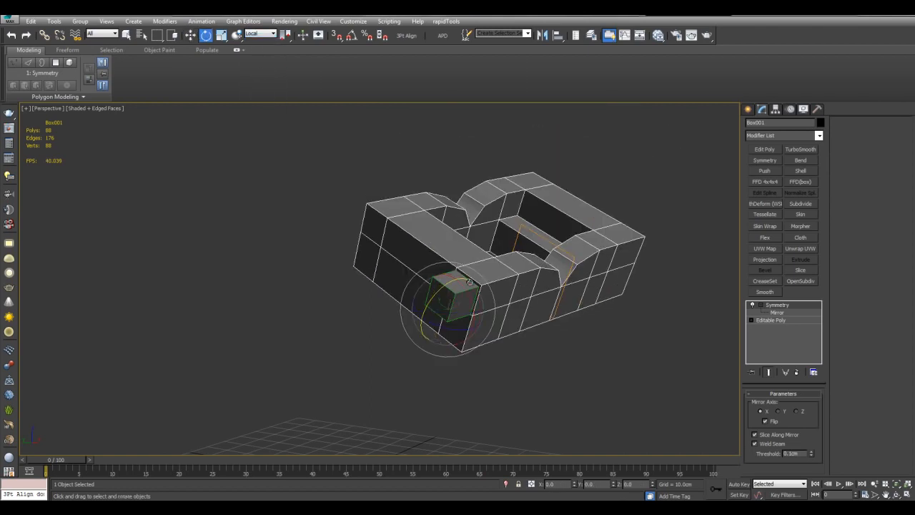
pyautogui.moveTo(470, 294); pyautogui.dragTo(502, 250)
pyautogui.hotkey('ctrl', 'z')
# Return to the Move tool and set the reference coordinate system to World.
pyautogui.moveTo(540, 250)
pyautogui.keyDown('alt'); pyautogui.mouseDown(button='middle')
pyautogui.moveTo(504, 258)
pyautogui.moveTo(543, 256)
pyautogui.mouseUp(button='middle'); pyautogui.keyUp('alt')
pyautogui.press('w')
pyautogui.keyDown('alt'); pyautogui.moveTo(617, 263); pyautogui.dragTo(567, 296, button='middle'); pyautogui.keyUp('alt')
pyautogui.scroll(-5, 567, 296)
pyautogui.moveTo(469, 298); pyautogui.dragTo(491, 284, button='middle')
pyautogui.moveTo(392, 276); pyautogui.dragTo(412, 274, button='middle')
pyautogui.scroll(4, 412, 274)
pyautogui.press('alt')
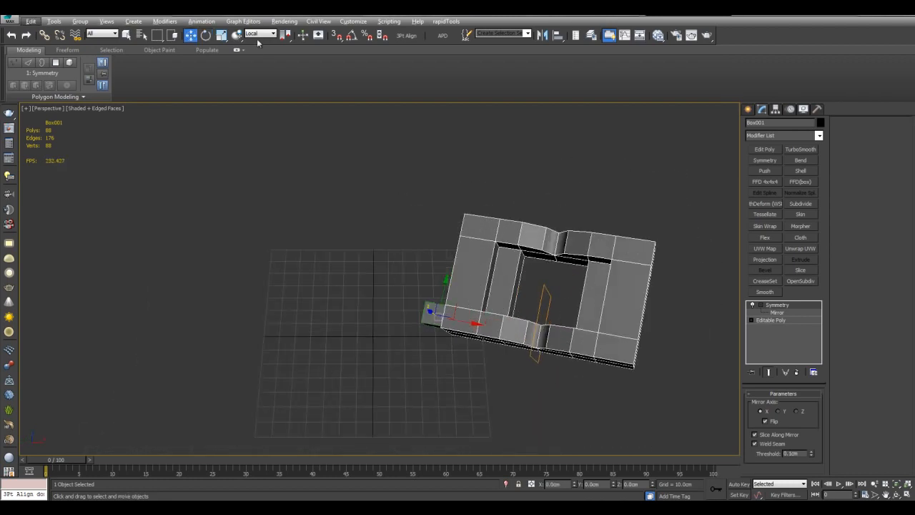
pyautogui.click(261, 33)
pyautogui.click(261, 56)
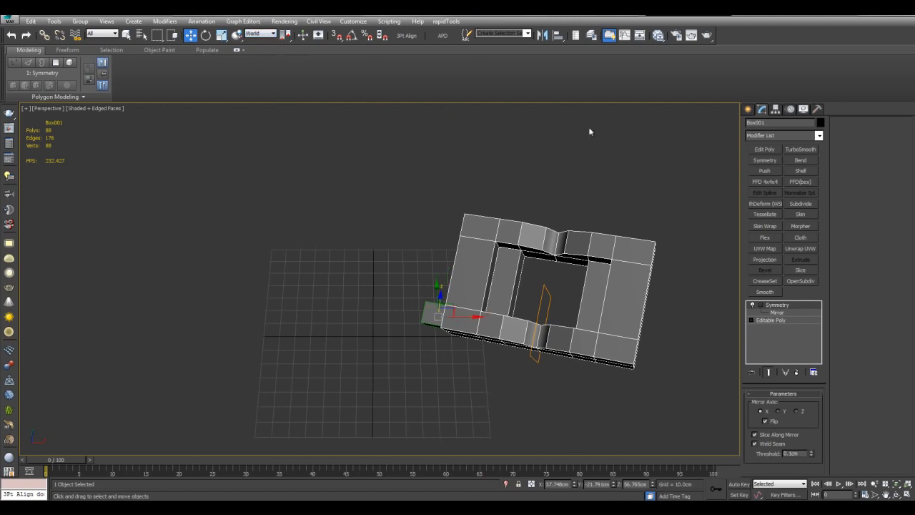
# Test another Symmetry modifier on the tilted box with World coordinates active, and delete it again.
pyautogui.click(758, 160)
pyautogui.moveTo(634, 235); pyautogui.dragTo(610, 241, button='middle')
pyautogui.press('q')
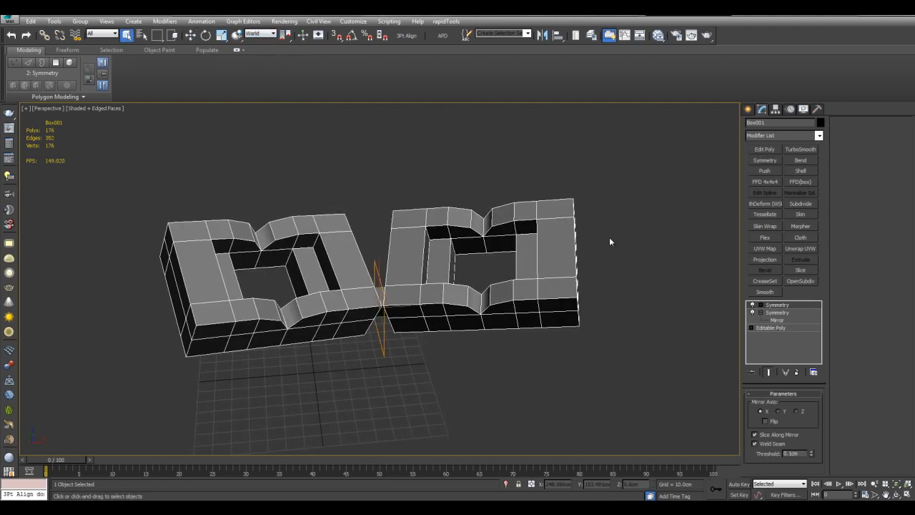
pyautogui.rightClick(777, 304)
pyautogui.click(803, 113)
# Add an Edit Poly modifier to the small box and attach the tilted box to it.
pyautogui.click(374, 297)
pyautogui.scroll(6, 429, 261)
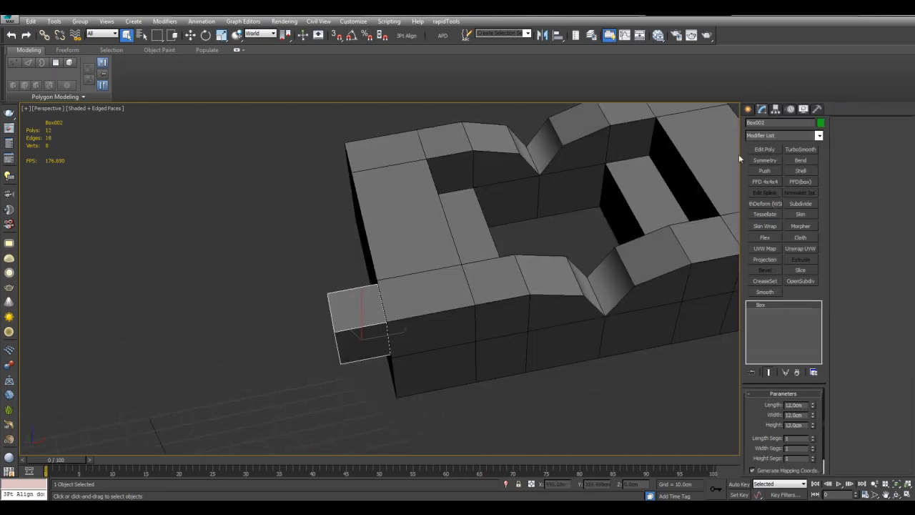
pyautogui.click(763, 149)
pyautogui.click(848, 202)
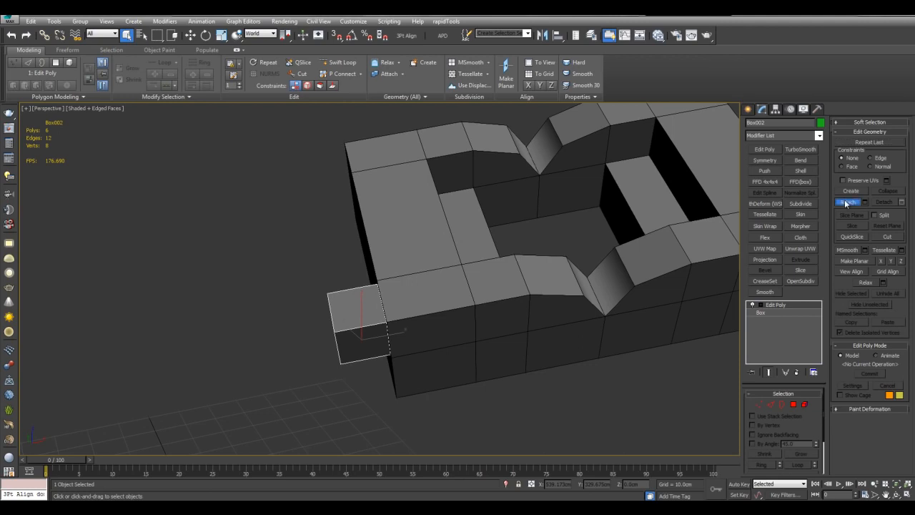
pyautogui.click(474, 215)
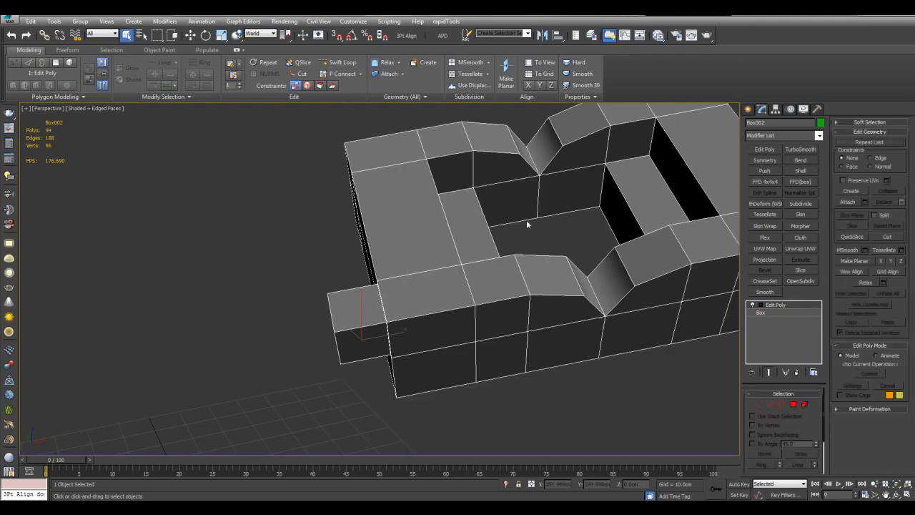
# Detach the tilted box's whole element from the small box as a separate object and select it.
pyautogui.press('4')
pyautogui.click(761, 305)
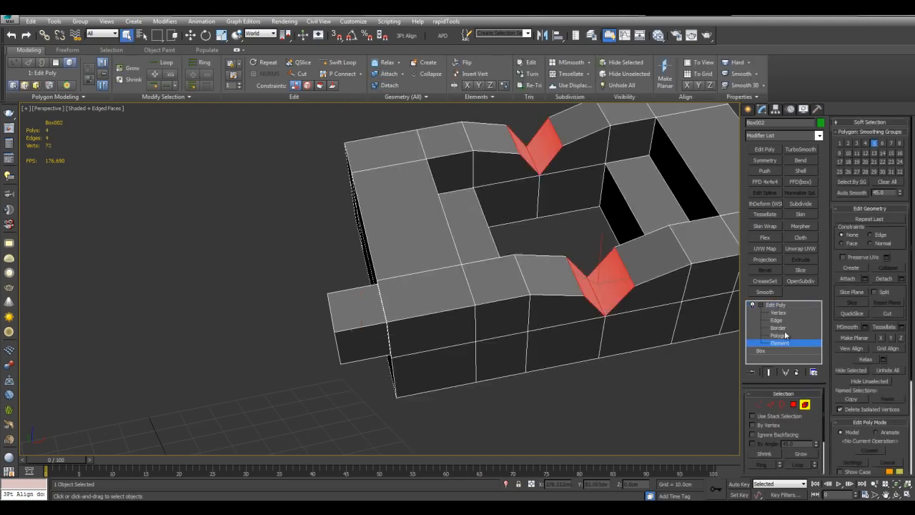
pyautogui.click(662, 199)
pyautogui.click(902, 278)
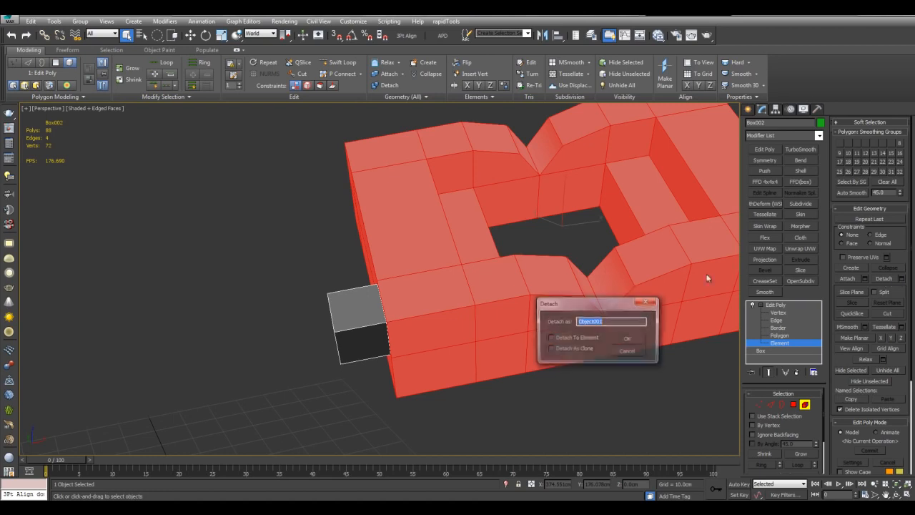
pyautogui.click(622, 340)
pyautogui.click(618, 313)
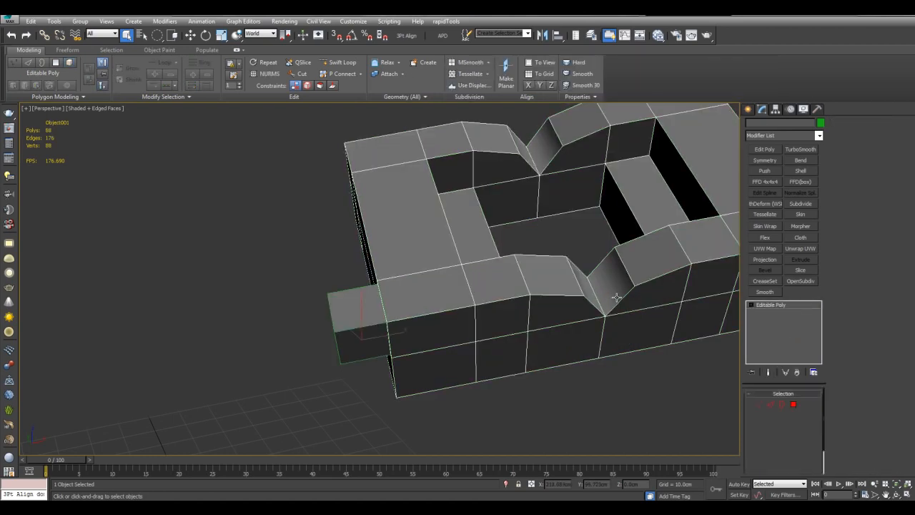
# Test a Symmetry modifier on the detached box and examine how the mirrored copy lines up beyond the small box.
pyautogui.scroll(-2, 619, 308)
pyautogui.click(759, 164)
pyautogui.keyDown('alt'); pyautogui.moveTo(429, 232); pyautogui.dragTo(477, 233, button='middle'); pyautogui.keyUp('alt')
pyautogui.scroll(-3, 411, 243)
pyautogui.keyDown('ctrl'); pyautogui.click(387, 241); pyautogui.keyUp('ctrl')
pyautogui.click(523, 262)
pyautogui.scroll(3, 524, 263)
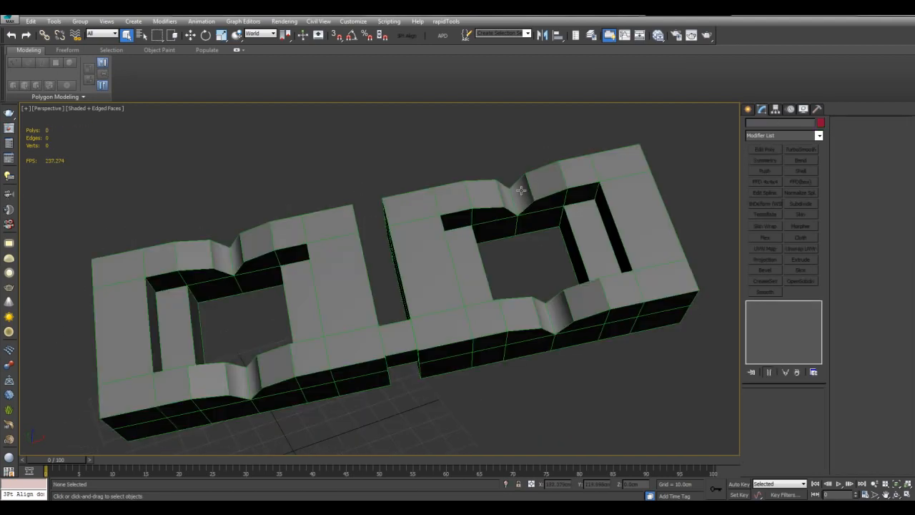
pyautogui.moveTo(499, 217); pyautogui.dragTo(523, 222, button='middle')
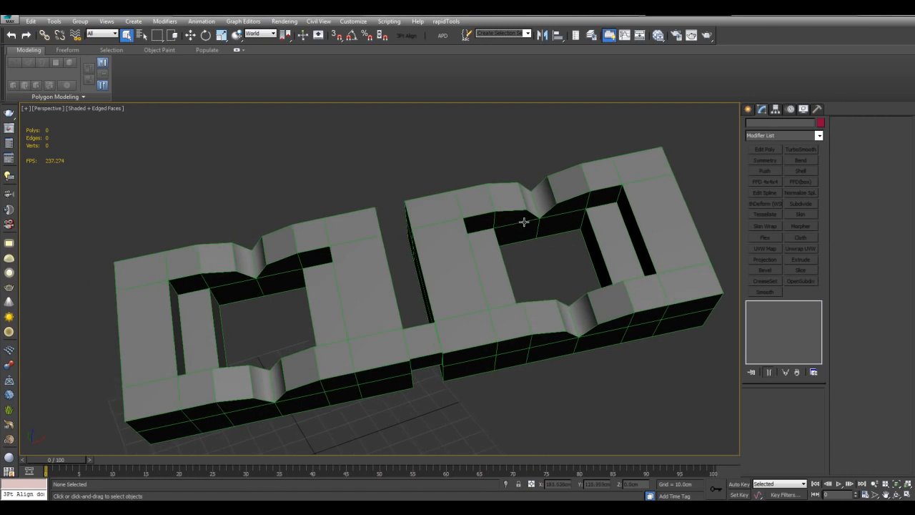
pyautogui.click(485, 260)
pyautogui.moveTo(569, 259); pyautogui.dragTo(544, 248, button='middle')
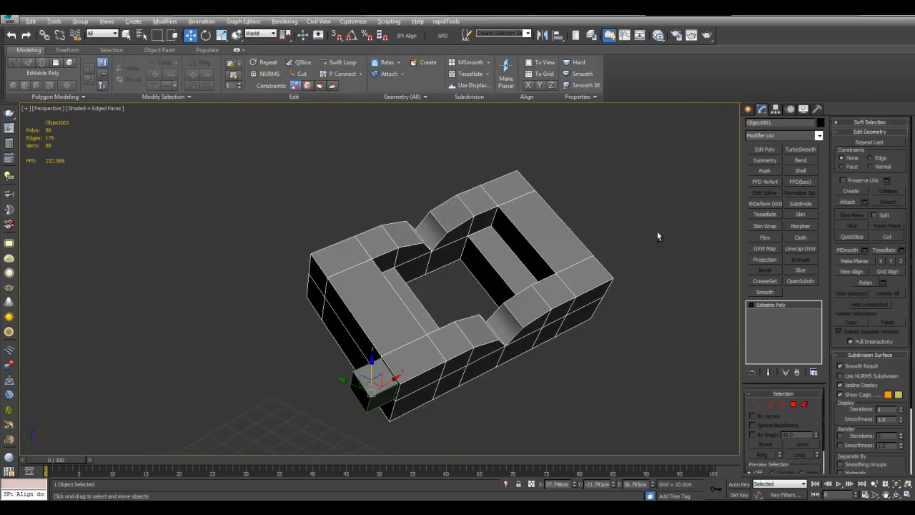
# Set the reference coordinate system to Local and check the detached box's rotate, scale and move gizmos.
pyautogui.moveTo(658, 236)
pyautogui.keyDown('alt'); pyautogui.mouseDown(button='middle')
pyautogui.moveTo(630, 263)
pyautogui.moveTo(658, 235)
pyautogui.mouseUp(button='middle'); pyautogui.keyUp('alt')
pyautogui.click(265, 35)
pyautogui.click(252, 66)
pyautogui.keyDown('alt'); pyautogui.moveTo(293, 128); pyautogui.dragTo(466, 292, button='middle'); pyautogui.keyUp('alt')
pyautogui.press('e')
pyautogui.press('r')
pyautogui.press('e')
pyautogui.press('w')
pyautogui.keyDown('alt'); pyautogui.moveTo(440, 309); pyautogui.dragTo(391, 342, button='middle'); pyautogui.keyUp('alt')
pyautogui.keyDown('alt'); pyautogui.moveTo(526, 324); pyautogui.dragTo(474, 329, button='middle'); pyautogui.keyUp('alt')
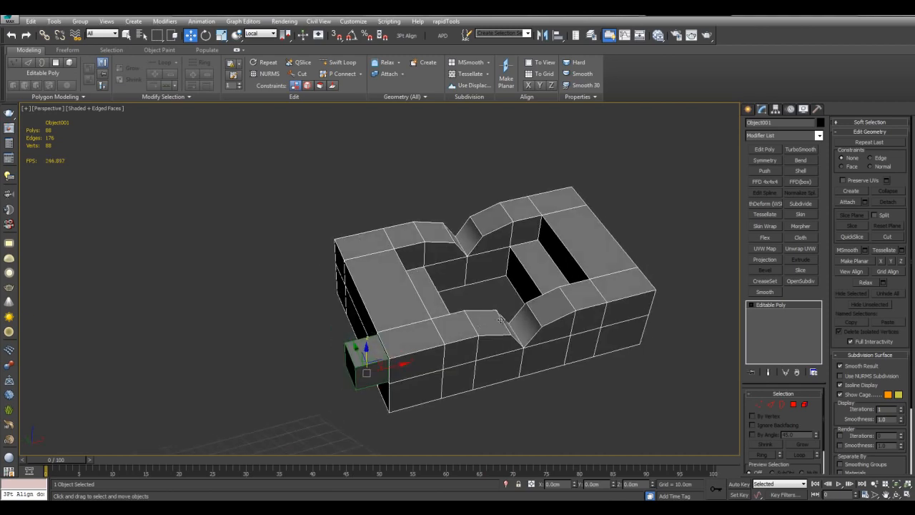
# Center only the detached box's pivot on the object.
pyautogui.click(775, 110)
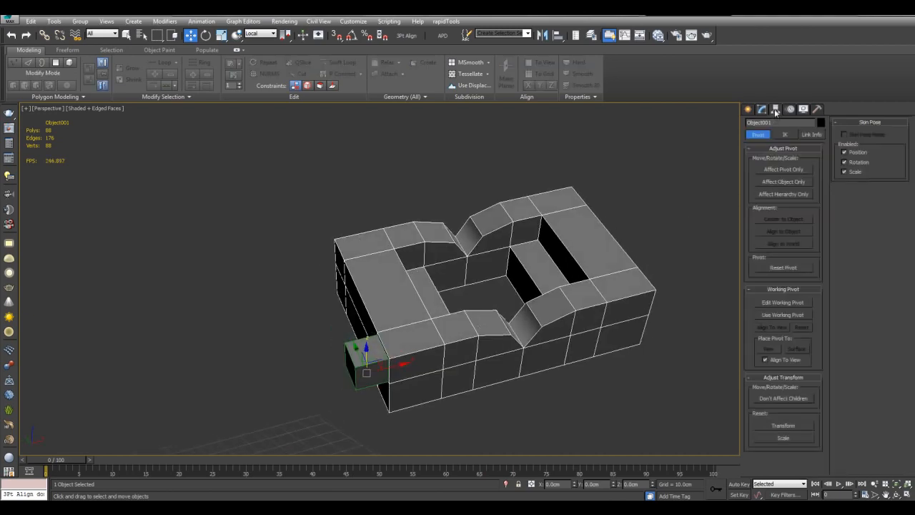
pyautogui.click(777, 169)
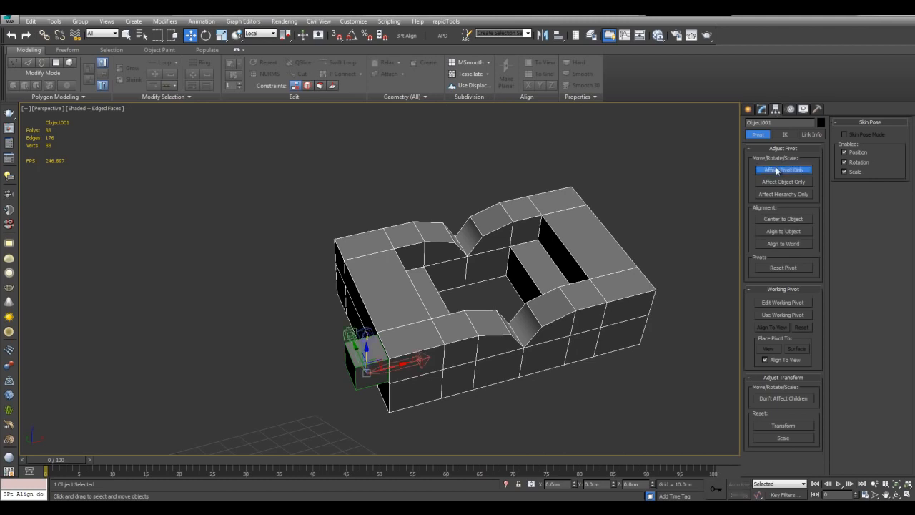
pyautogui.click(770, 218)
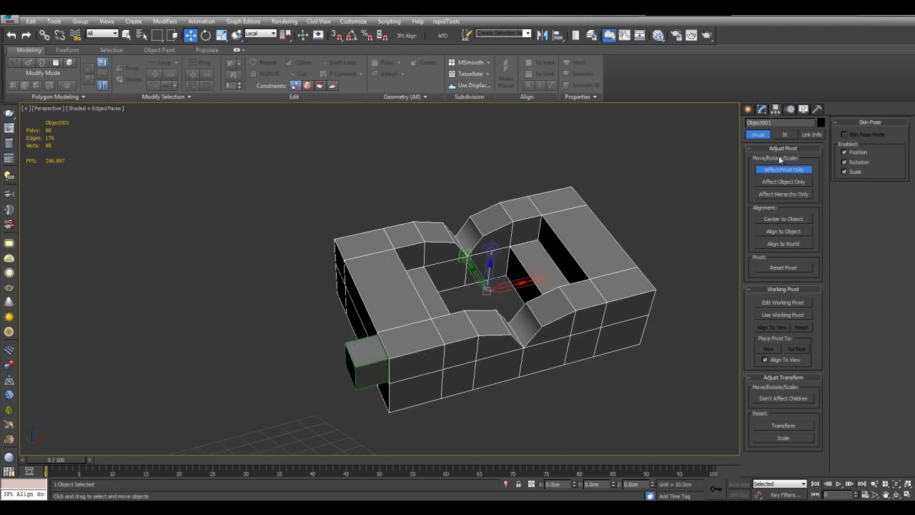
pyautogui.keyDown('alt'); pyautogui.moveTo(620, 203); pyautogui.dragTo(646, 236, button='middle'); pyautogui.keyUp('alt')
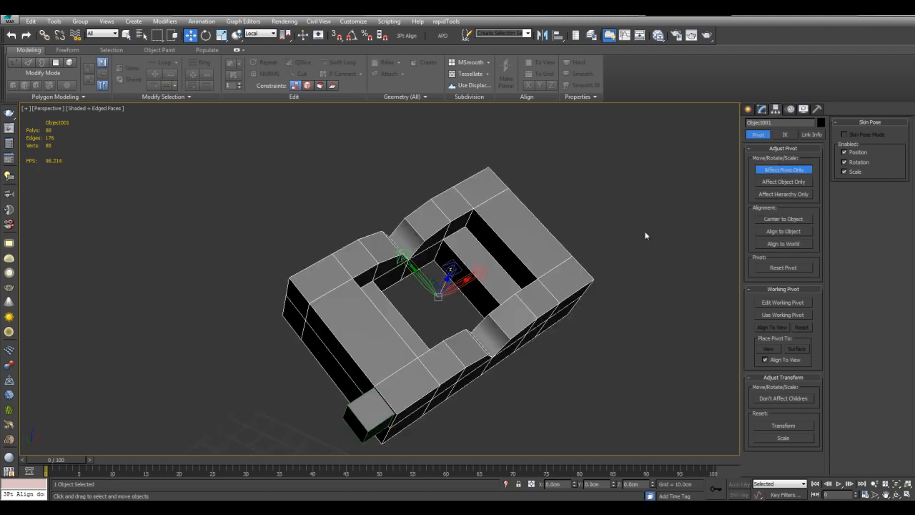
# Turn on 3D snapping to pivots and vertices, and enable axis constraints in the snap translation options.
pyautogui.rightClick(336, 36)
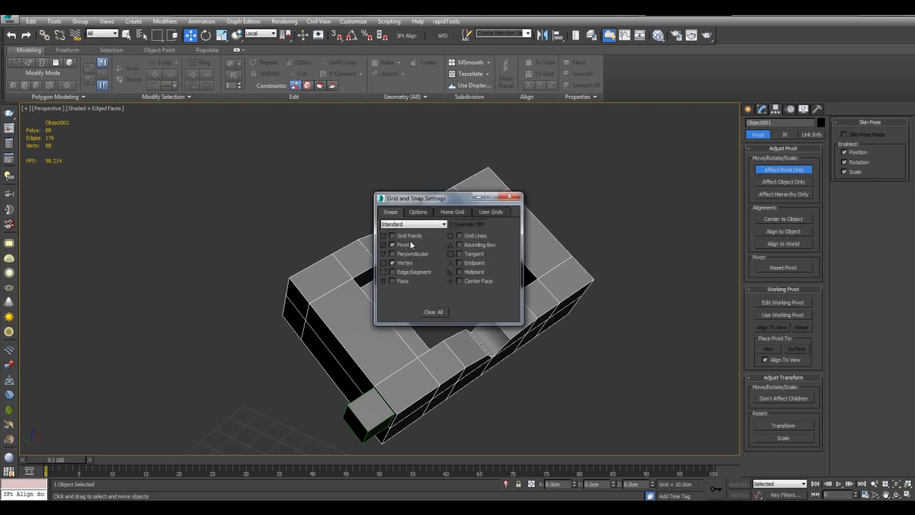
pyautogui.moveTo(444, 206); pyautogui.dragTo(99, 310)
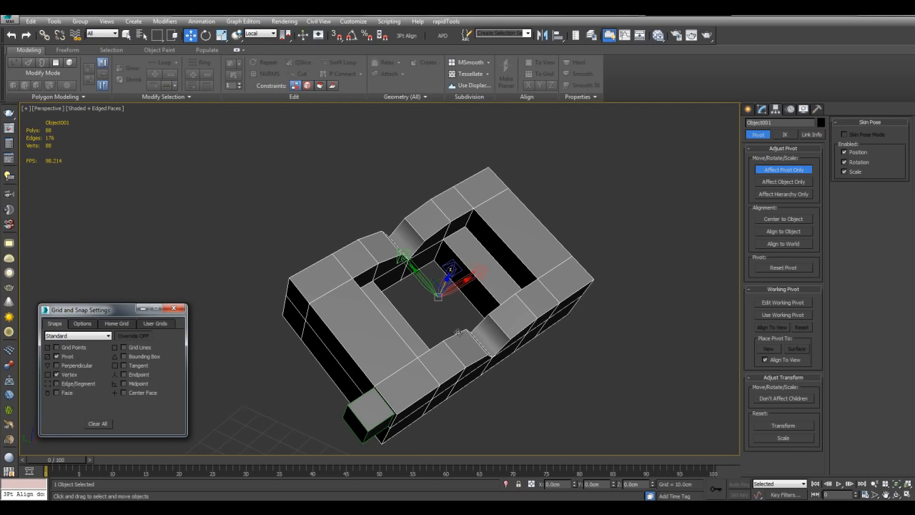
pyautogui.moveTo(443, 343); pyautogui.dragTo(497, 349, button='middle')
pyautogui.press('s')
pyautogui.moveTo(427, 329)
pyautogui.keyDown('alt'); pyautogui.mouseDown(button='middle')
pyautogui.moveTo(439, 327)
pyautogui.moveTo(436, 316)
pyautogui.mouseUp(button='middle'); pyautogui.keyUp('alt')
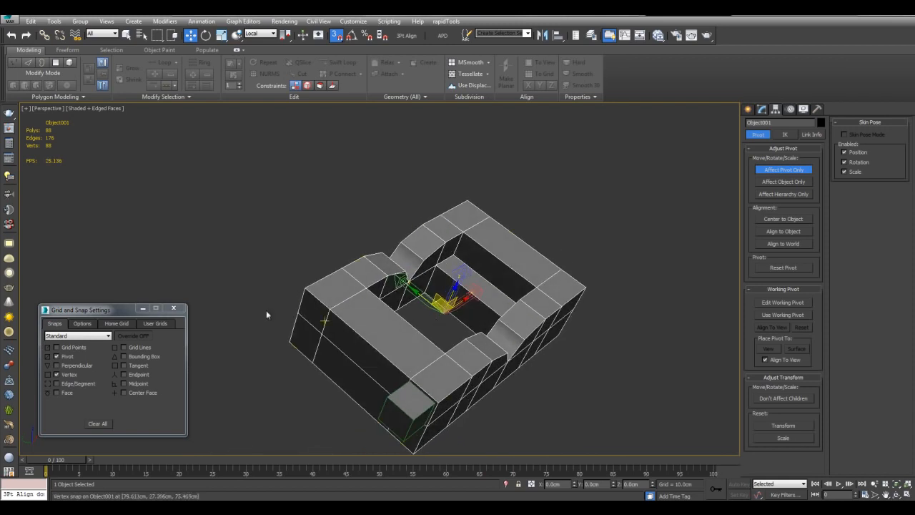
pyautogui.click(81, 324)
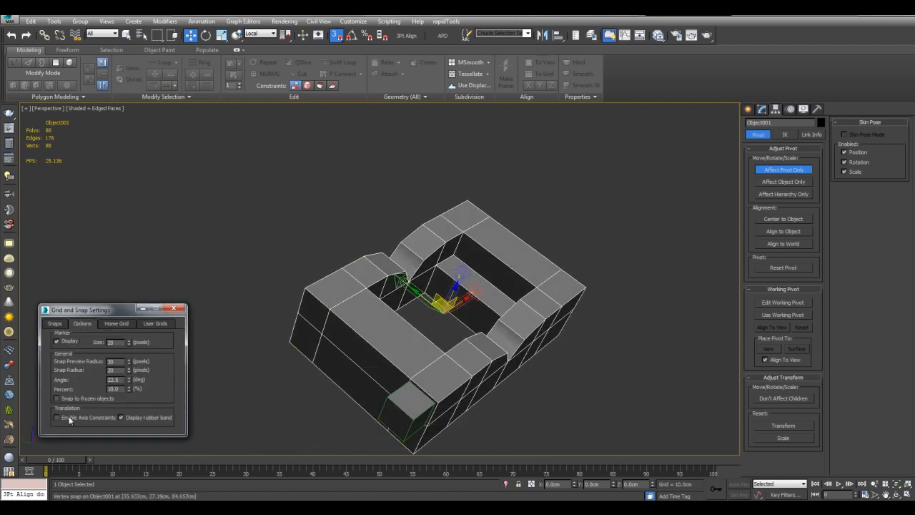
pyautogui.click(57, 417)
pyautogui.keyDown('alt'); pyautogui.moveTo(583, 285); pyautogui.dragTo(602, 252, button='middle'); pyautogui.keyUp('alt')
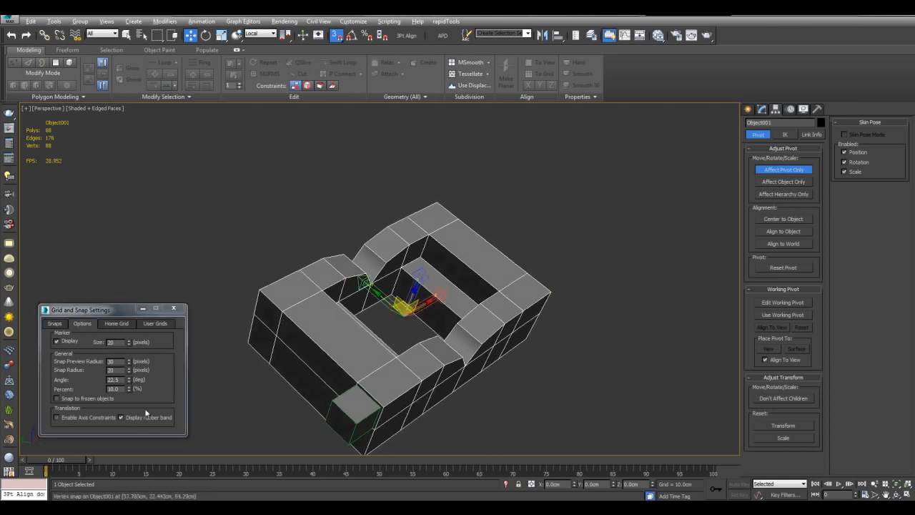
pyautogui.click(91, 418)
pyautogui.keyDown('alt'); pyautogui.moveTo(456, 307); pyautogui.dragTo(436, 300, button='middle'); pyautogui.keyUp('alt')
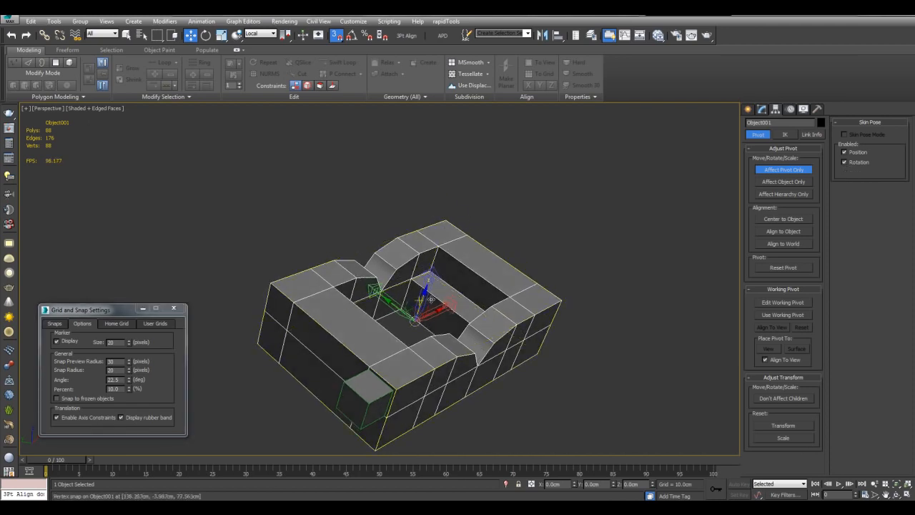
# Examine the centred pivot and its axis directions against the tilted box's snap points from several views.
pyautogui.scroll(5, 396, 308)
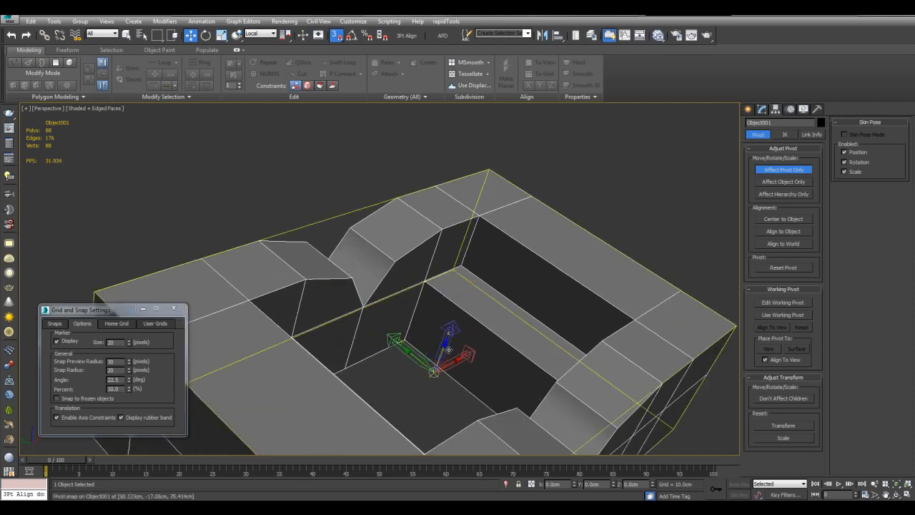
pyautogui.scroll(-5, 460, 361)
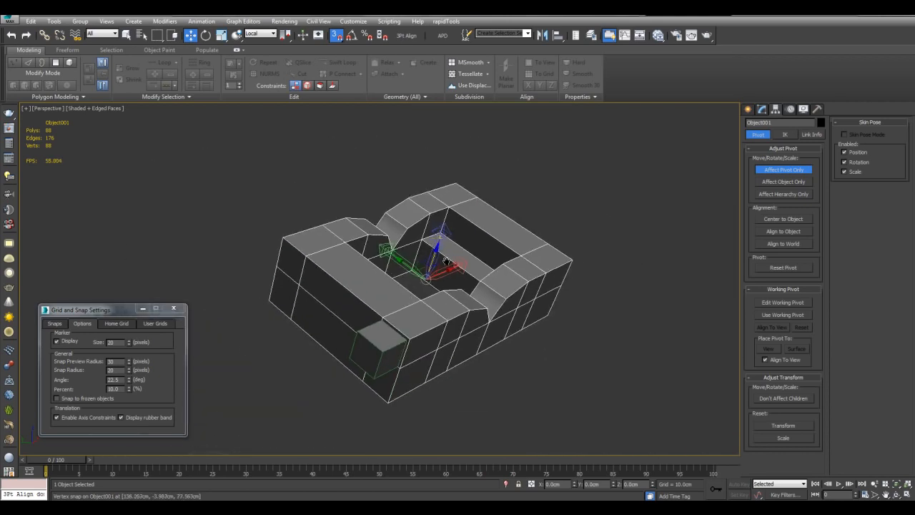
pyautogui.scroll(6, 450, 305)
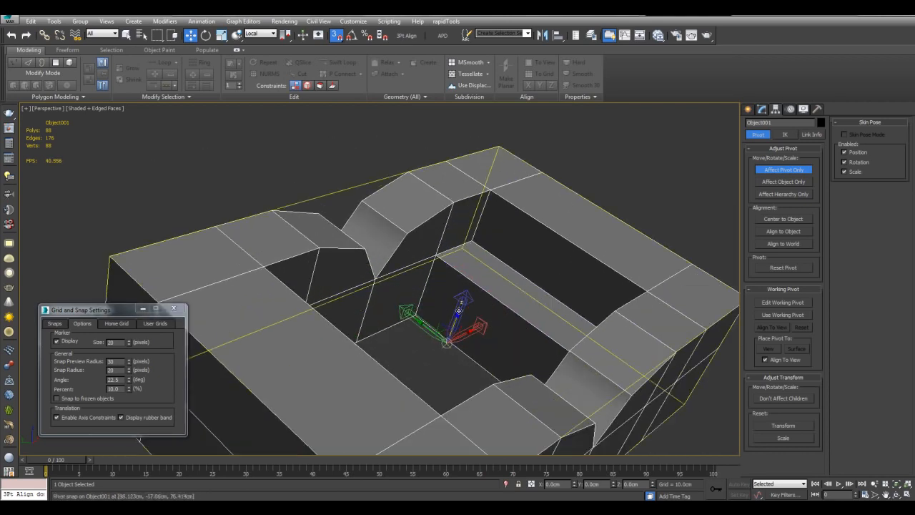
pyautogui.scroll(-6, 456, 286)
pyautogui.keyDown('alt'); pyautogui.moveTo(472, 236); pyautogui.dragTo(521, 204, button='middle'); pyautogui.keyUp('alt')
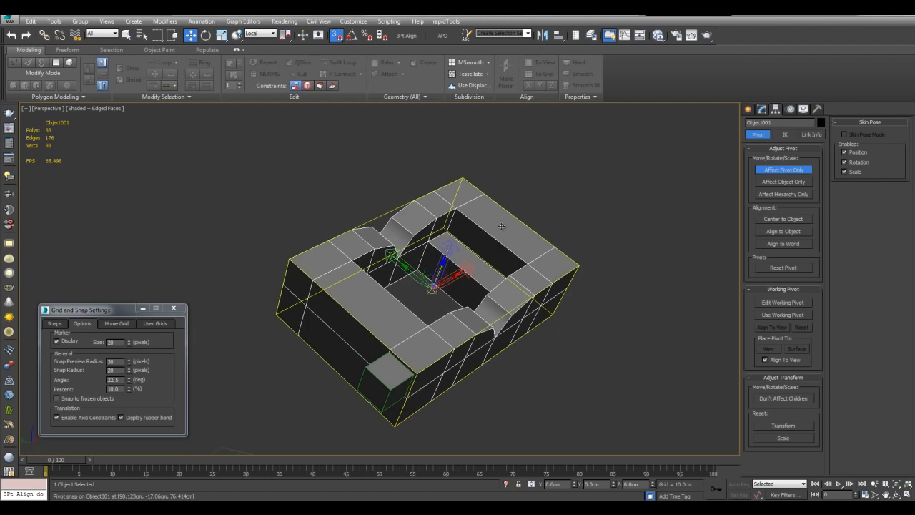
pyautogui.moveTo(500, 227); pyautogui.dragTo(577, 232)
pyautogui.moveTo(499, 222); pyautogui.dragTo(393, 424)
pyautogui.keyDown('alt'); pyautogui.moveTo(394, 425); pyautogui.dragTo(481, 261, button='middle'); pyautogui.keyUp('alt')
# Compare the pivot's axes by switching the reference coordinate system to World and back to Local.
pyautogui.click(262, 34)
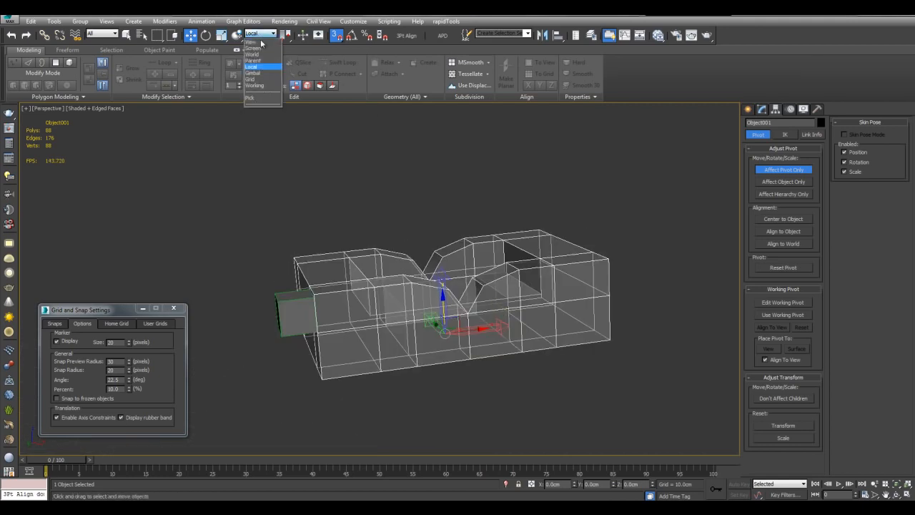
pyautogui.click(261, 55)
pyautogui.moveTo(429, 211)
pyautogui.keyDown('alt'); pyautogui.mouseDown(button='middle')
pyautogui.moveTo(455, 199)
pyautogui.moveTo(461, 243)
pyautogui.moveTo(431, 303)
pyautogui.moveTo(490, 316)
pyautogui.moveTo(465, 293)
pyautogui.mouseUp(button='middle'); pyautogui.keyUp('alt')
pyautogui.click(254, 34)
pyautogui.click(259, 67)
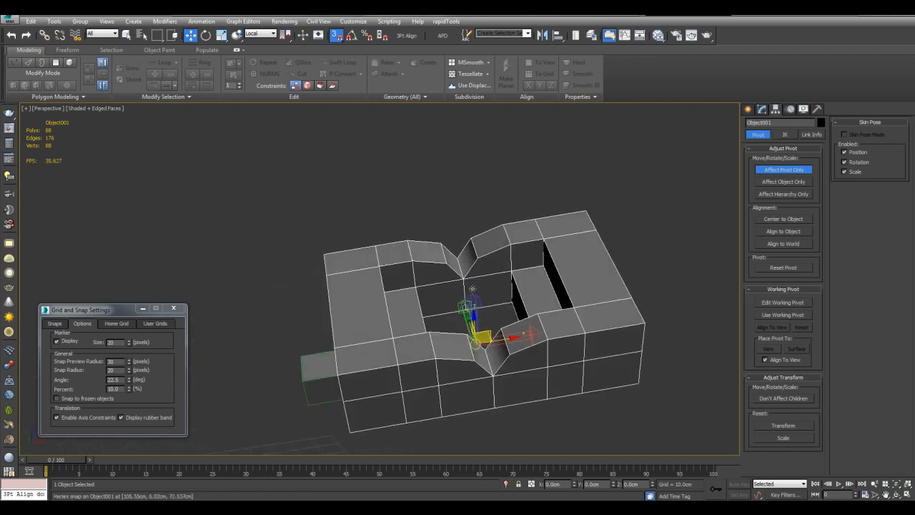
# Snap only the tilted box's pivot along its local X axis to the end beside the small box, and finish pivot editing.
pyautogui.scroll(3, 478, 260)
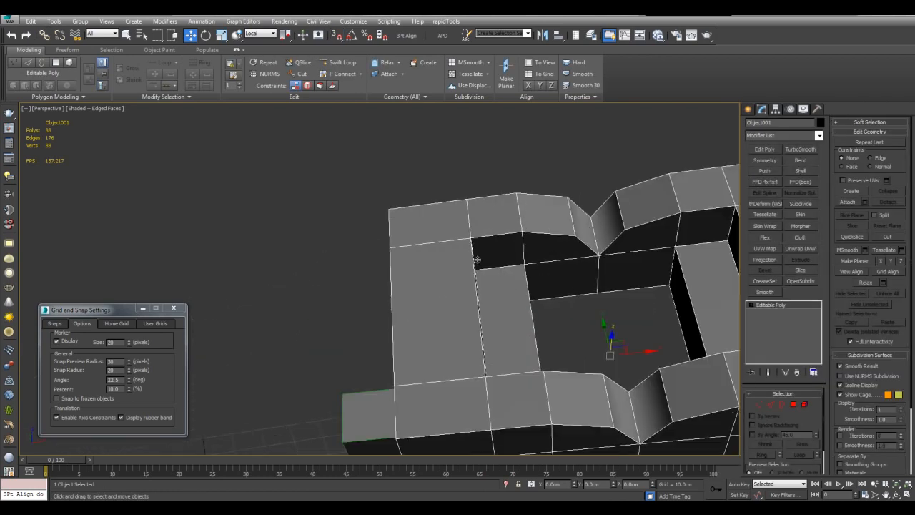
pyautogui.keyDown('alt'); pyautogui.moveTo(478, 260); pyautogui.dragTo(522, 267, button='middle'); pyautogui.keyUp('alt')
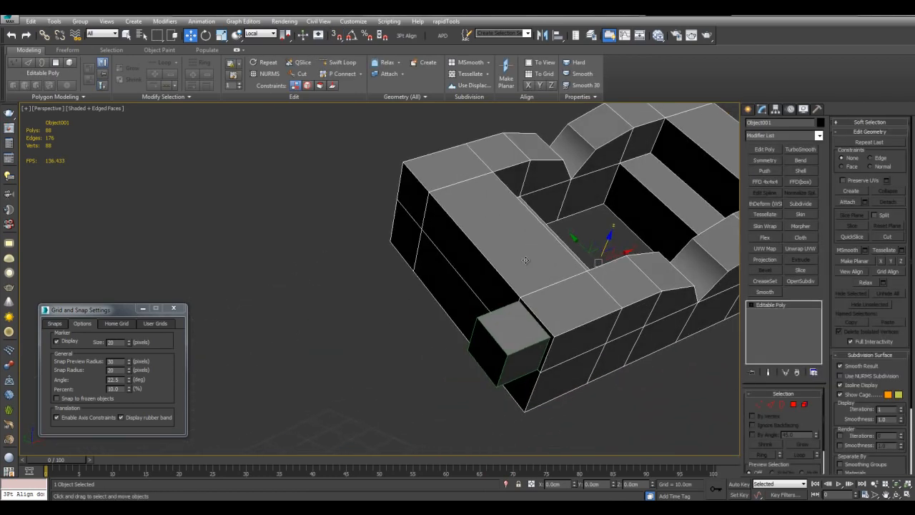
pyautogui.scroll(-3, 652, 213)
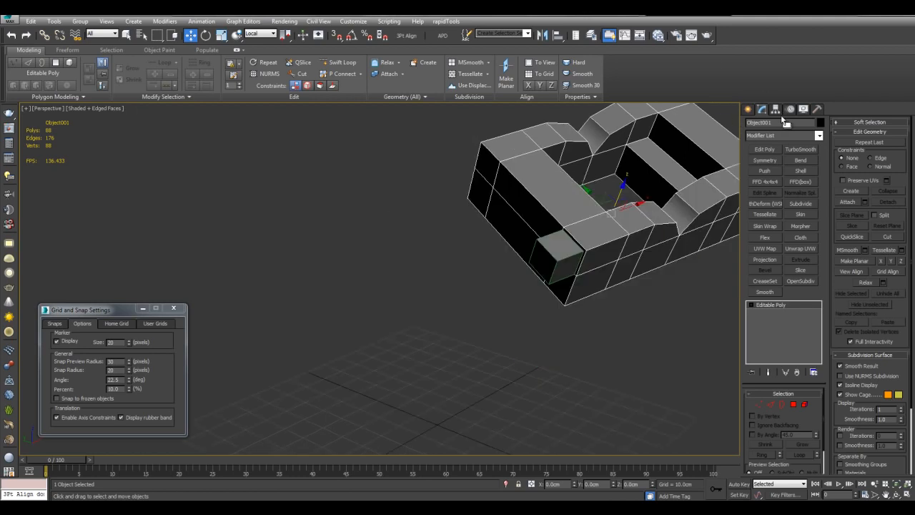
pyautogui.click(776, 109)
pyautogui.click(783, 170)
pyautogui.keyDown('alt'); pyautogui.moveTo(639, 200); pyautogui.dragTo(552, 292, button='middle'); pyautogui.keyUp('alt')
pyautogui.press('s')
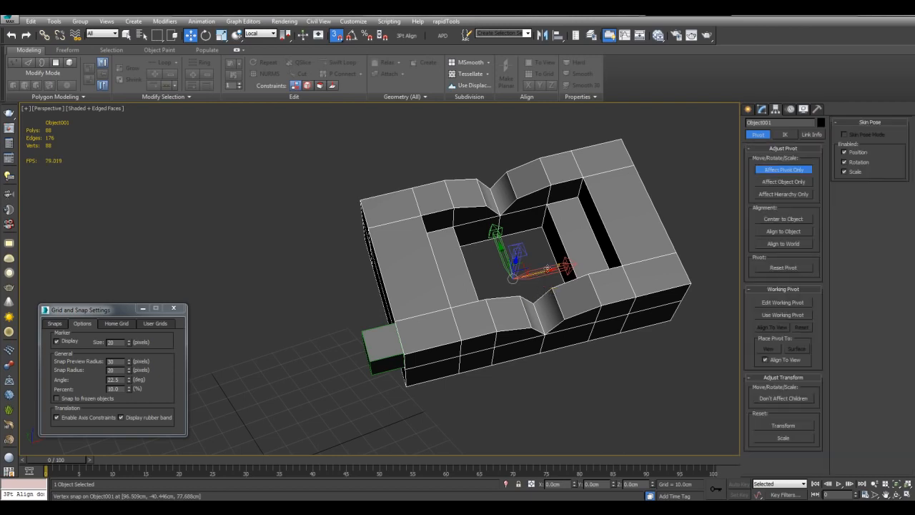
pyautogui.keyDown('alt'); pyautogui.moveTo(529, 295); pyautogui.dragTo(640, 256, button='middle'); pyautogui.keyUp('alt')
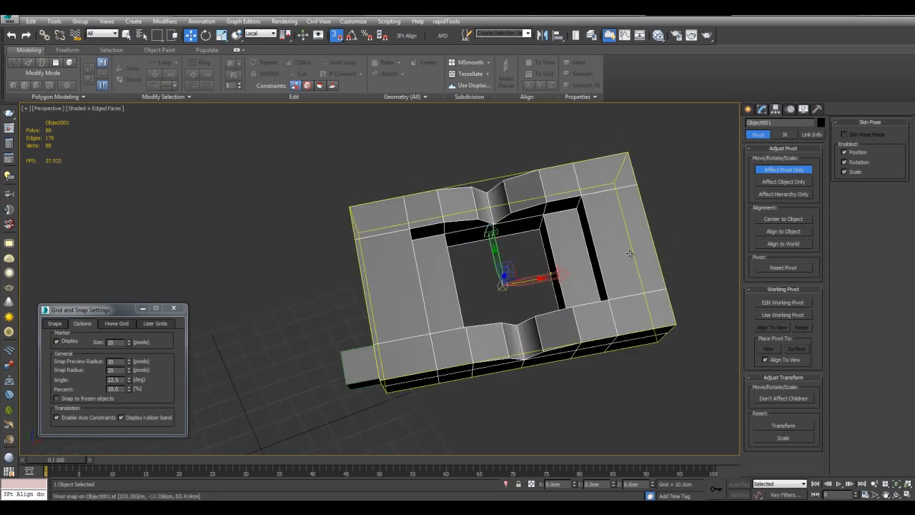
pyautogui.moveTo(504, 282); pyautogui.dragTo(387, 390)
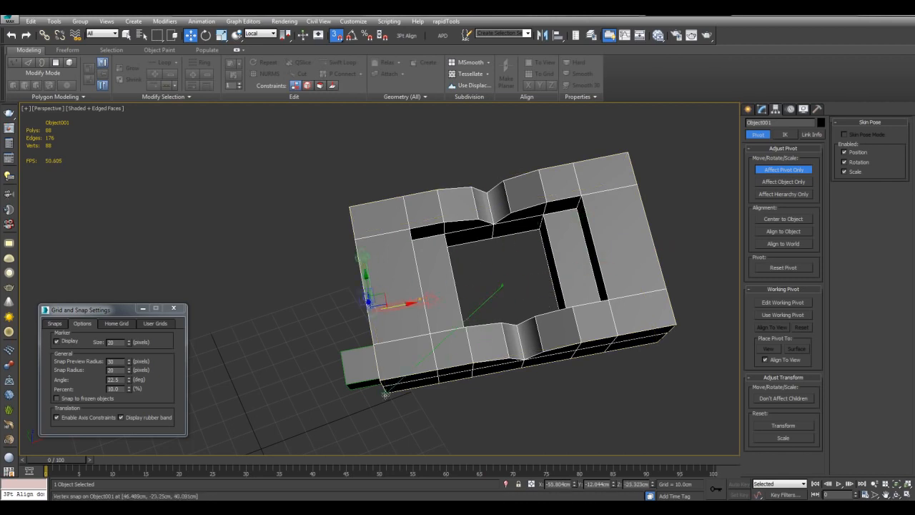
pyautogui.keyDown('alt'); pyautogui.moveTo(386, 393); pyautogui.dragTo(644, 351, button='middle'); pyautogui.keyUp('alt')
pyautogui.click(773, 170)
# Apply a Symmetry modifier to the tilted box so it mirrors across the relocated pivot, and clear the selection.
pyautogui.keyDown('alt'); pyautogui.moveTo(600, 216); pyautogui.dragTo(547, 251, button='middle'); pyautogui.keyUp('alt')
pyautogui.keyDown('alt'); pyautogui.moveTo(382, 313); pyautogui.dragTo(494, 325, button='middle'); pyautogui.keyUp('alt')
pyautogui.scroll(5, 518, 298)
pyautogui.scroll(-5, 517, 298)
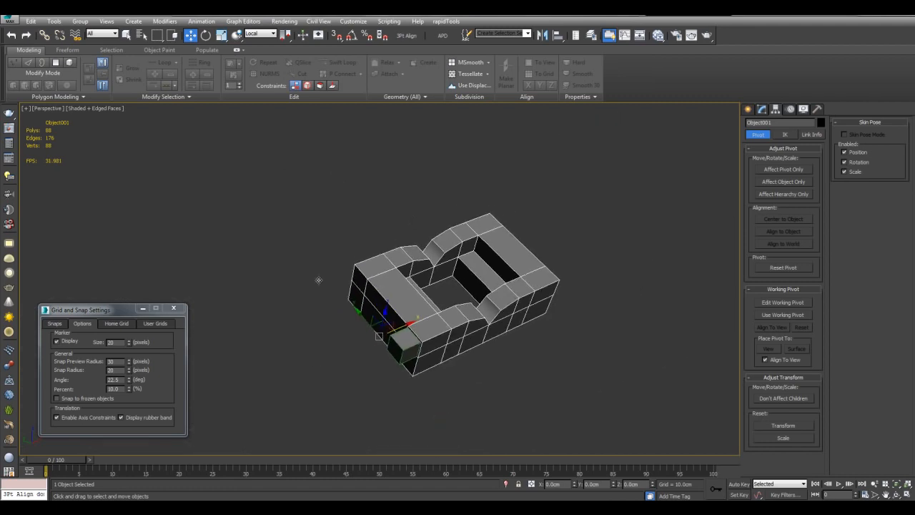
pyautogui.keyDown('alt'); pyautogui.moveTo(439, 247); pyautogui.dragTo(577, 260, button='middle'); pyautogui.keyUp('alt')
pyautogui.scroll(3, 577, 260)
pyautogui.click(763, 109)
pyautogui.keyDown('alt'); pyautogui.moveTo(713, 133); pyautogui.dragTo(634, 252, button='middle'); pyautogui.keyUp('alt')
pyautogui.click(761, 160)
pyautogui.keyDown('alt'); pyautogui.moveTo(676, 184); pyautogui.dragTo(608, 223, button='middle'); pyautogui.keyUp('alt')
pyautogui.press('q')
pyautogui.click(630, 218)
pyautogui.scroll(3, 629, 236)
pyautogui.scroll(-3, 629, 236)
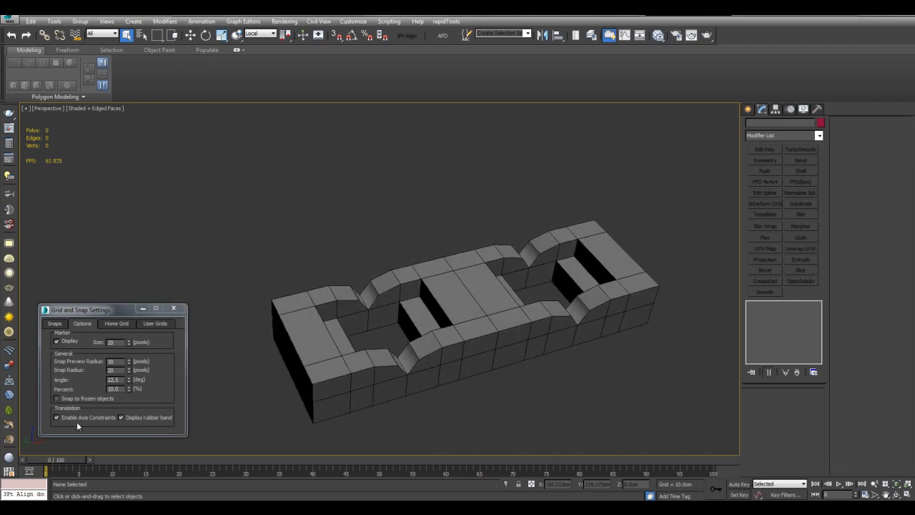
# Disable Pivot snapping, leaving Vertex as the only active snap type.
pyautogui.click(57, 326)
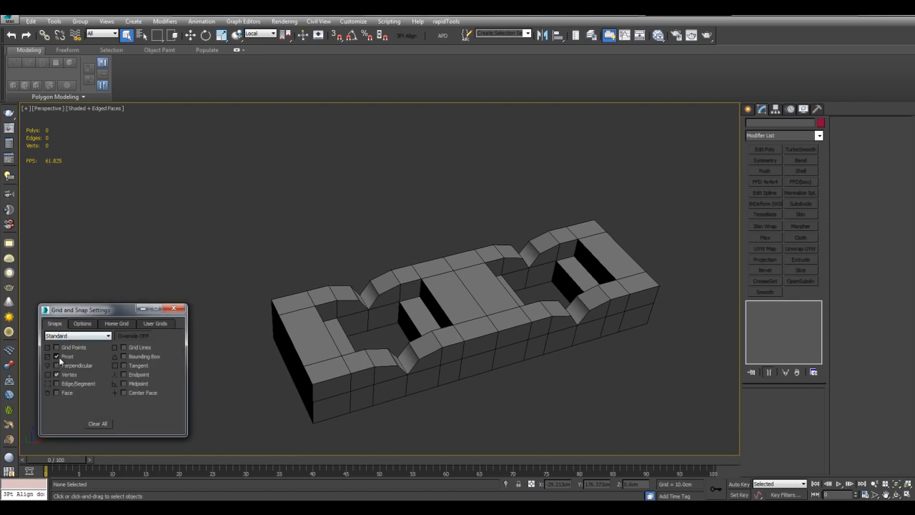
pyautogui.press('s')
pyautogui.press('s')
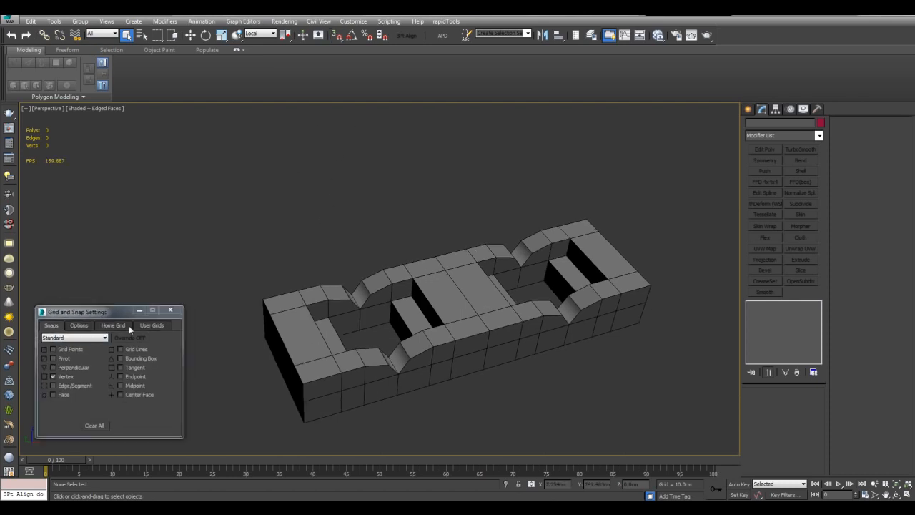
pyautogui.moveTo(101, 311); pyautogui.dragTo(112, 313)
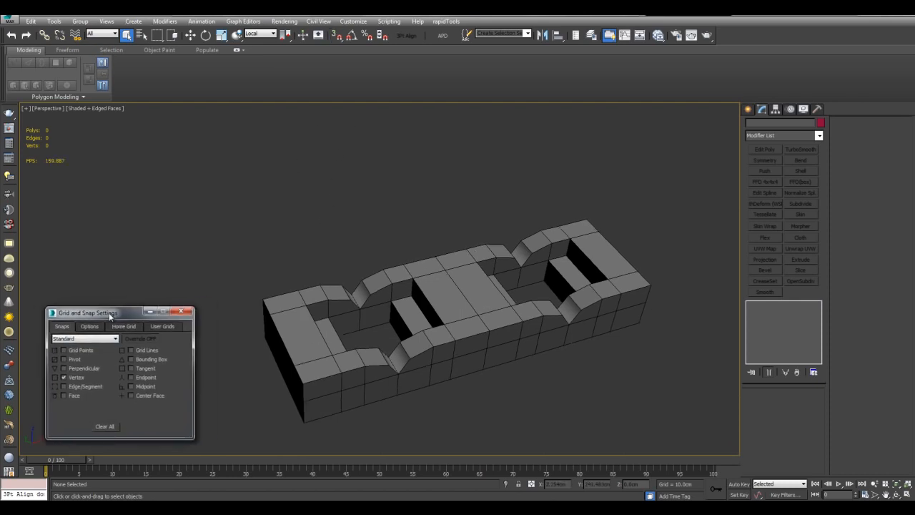
pyautogui.moveTo(218, 241); pyautogui.dragTo(262, 241, button='middle')
pyautogui.moveTo(126, 308); pyautogui.dragTo(120, 315)
pyautogui.moveTo(158, 263); pyautogui.dragTo(143, 284, button='middle')
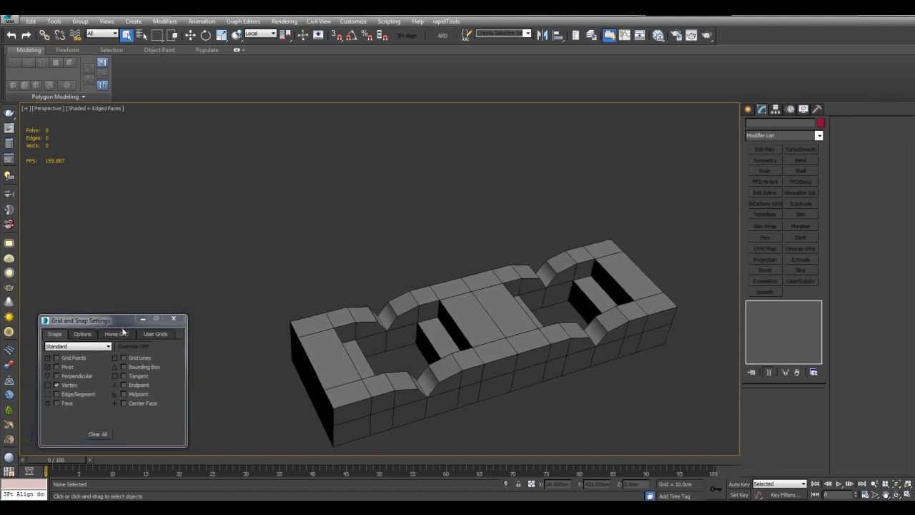
pyautogui.moveTo(115, 321)
pyautogui.mouseDown()
pyautogui.moveTo(297, 305)
pyautogui.moveTo(914, 163)
pyautogui.moveTo(323, 264)
pyautogui.moveTo(98, 319)
pyautogui.moveTo(119, 326)
pyautogui.mouseUp()
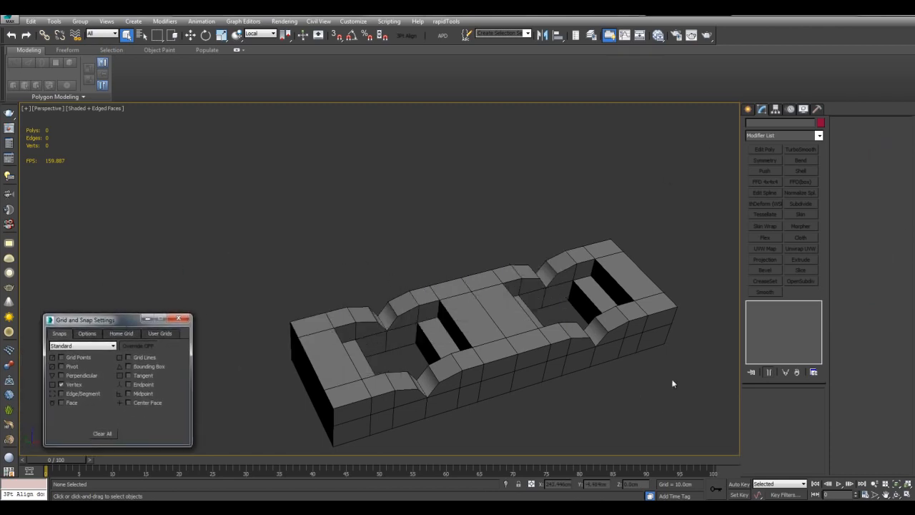
# Select the mirrored box and copy its Symmetry modifier.
pyautogui.moveTo(654, 332); pyautogui.dragTo(451, 307, button='middle')
pyautogui.scroll(3, 452, 308)
pyautogui.click(451, 308)
pyautogui.rightClick(782, 306)
pyautogui.click(805, 134)
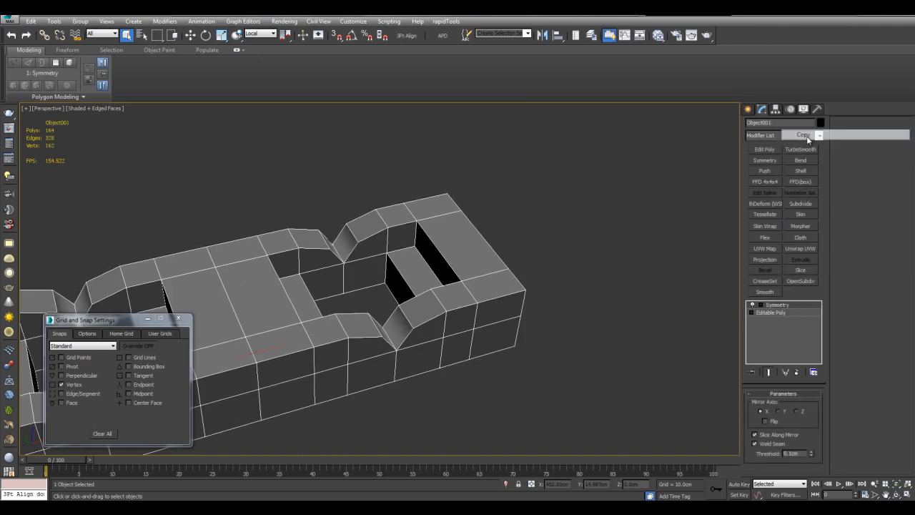
# At the Editable Poly level, detach the four sloped polygons of the two V-shaped notches as a separate object and select it.
pyautogui.click(768, 313)
pyautogui.scroll(3, 568, 279)
pyautogui.keyDown('alt'); pyautogui.moveTo(500, 286); pyautogui.dragTo(492, 306, button='middle'); pyautogui.keyUp('alt')
pyautogui.press('4')
pyautogui.click(512, 308)
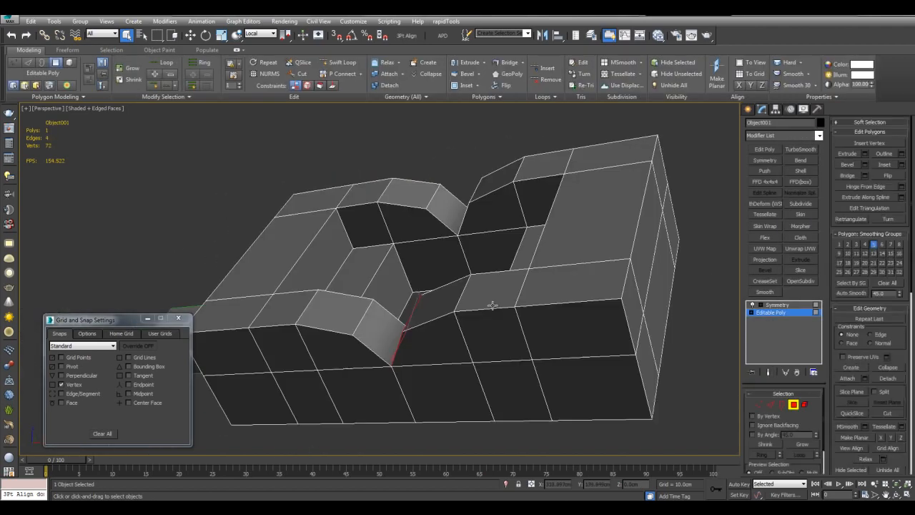
pyautogui.keyDown('ctrl'); pyautogui.click(382, 328); pyautogui.keyUp('ctrl')
pyautogui.keyDown('alt'); pyautogui.moveTo(382, 328); pyautogui.dragTo(505, 213, button='middle'); pyautogui.keyUp('alt')
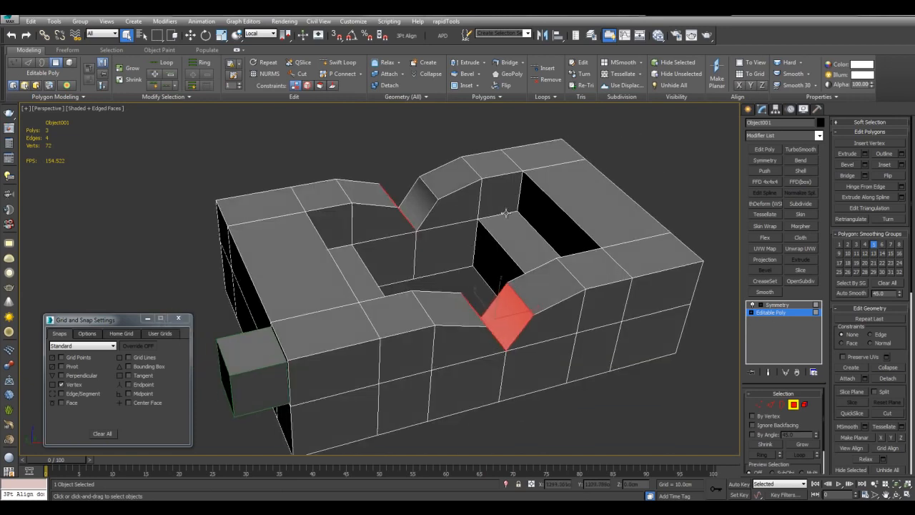
pyautogui.keyDown('ctrl'); pyautogui.click(424, 199); pyautogui.keyUp('ctrl')
pyautogui.click(887, 379)
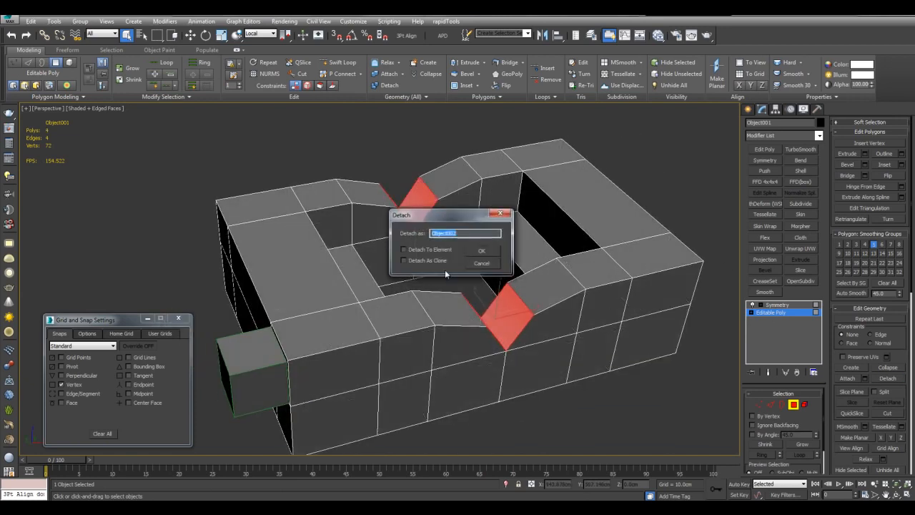
pyautogui.click(482, 250)
pyautogui.click(513, 312)
pyautogui.moveTo(580, 259); pyautogui.dragTo(611, 318)
# Paste the copied Symmetry modifier onto the detached notch polygons.
pyautogui.scroll(-4, 582, 317)
pyautogui.press('w')
pyautogui.moveTo(512, 287); pyautogui.dragTo(529, 340, button='middle')
pyautogui.keyDown('alt'); pyautogui.moveTo(383, 293); pyautogui.dragTo(465, 279, button='middle'); pyautogui.keyUp('alt')
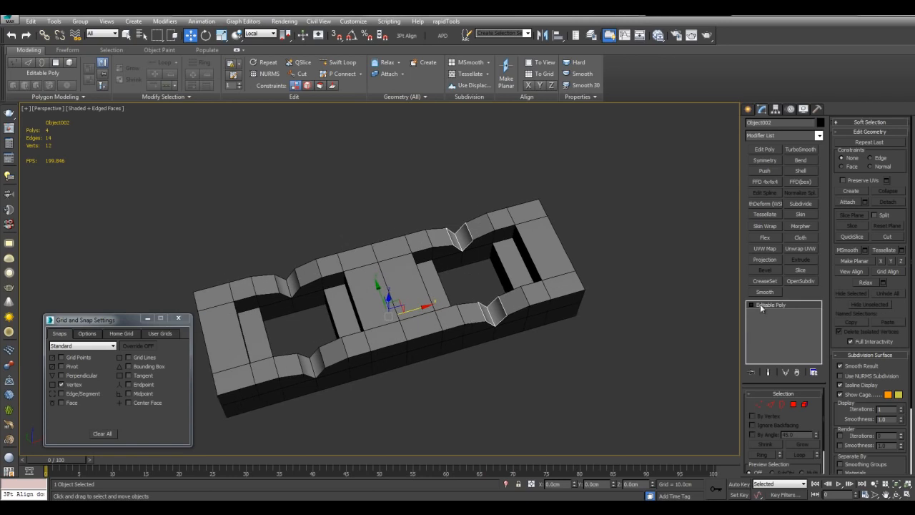
pyautogui.rightClick(760, 304)
pyautogui.click(773, 311)
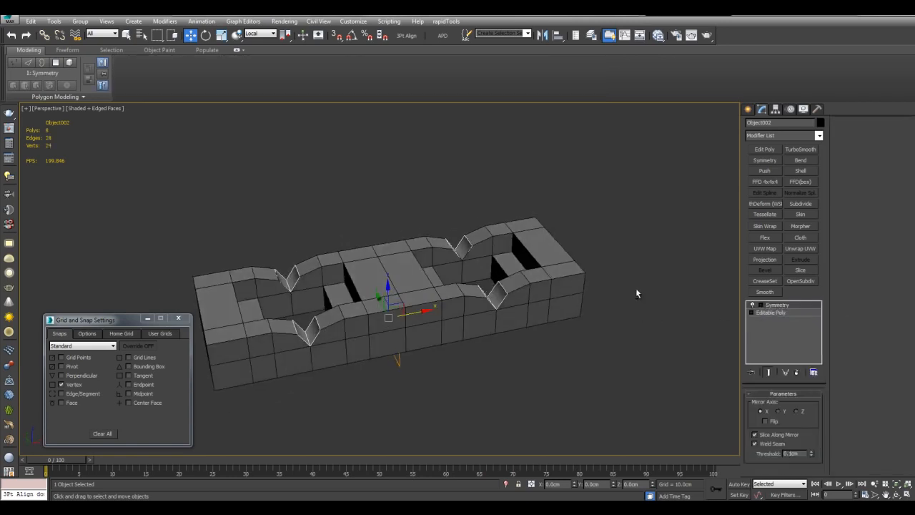
# Delete the pasted Symmetry modifier and apply a new one to the detached notch polygons.
pyautogui.rightClick(776, 306)
pyautogui.click(801, 111)
pyautogui.click(765, 163)
pyautogui.keyDown('alt'); pyautogui.moveTo(644, 220); pyautogui.dragTo(558, 268, button='middle'); pyautogui.keyUp('alt')
pyautogui.scroll(3, 559, 268)
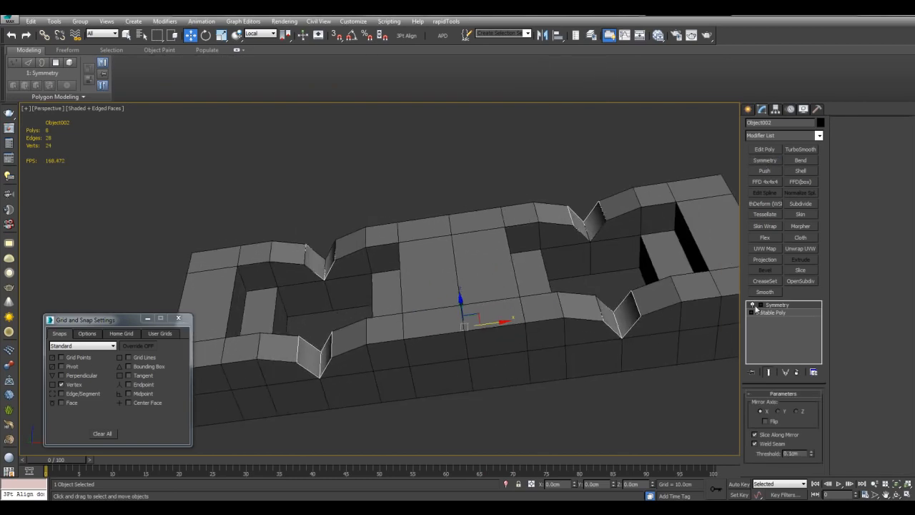
# Add an Edit Poly modifier beneath Symmetry and select the outer side edges of the detached notch polygons.
pyautogui.keyDown('alt'); pyautogui.moveTo(444, 273); pyautogui.dragTo(442, 249, button='middle'); pyautogui.keyUp('alt')
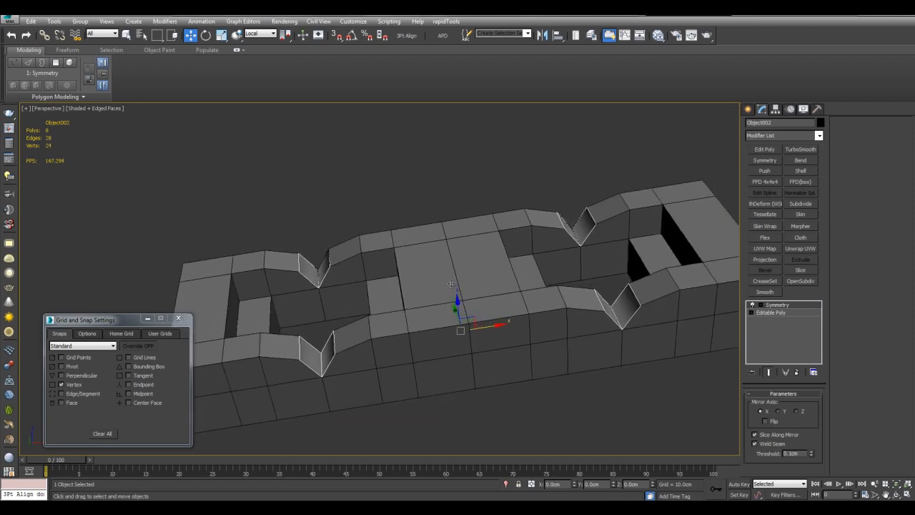
pyautogui.keyDown('alt'); pyautogui.moveTo(515, 326); pyautogui.dragTo(564, 310, button='middle'); pyautogui.keyUp('alt')
pyautogui.scroll(-3, 572, 341)
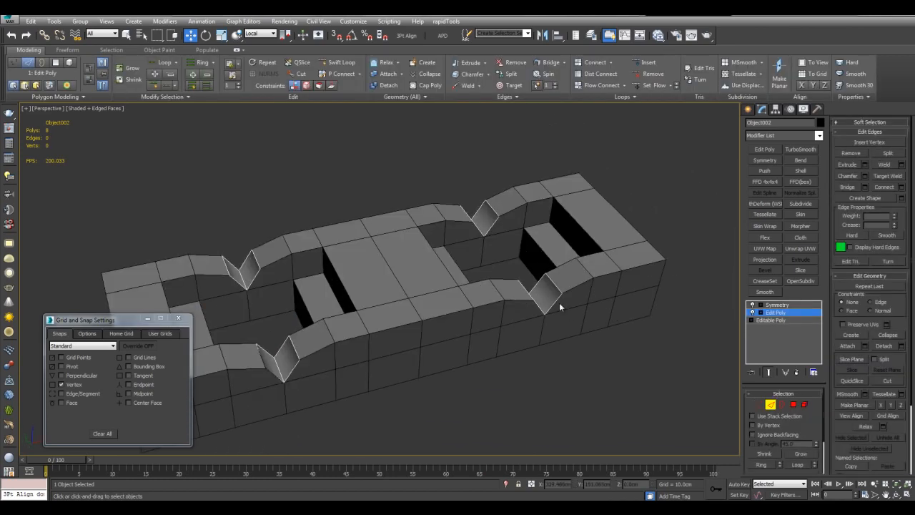
pyautogui.press('q')
pyautogui.keyDown('alt'); pyautogui.moveTo(552, 303); pyautogui.dragTo(518, 247, button='middle'); pyautogui.keyUp('alt')
pyautogui.press('w')
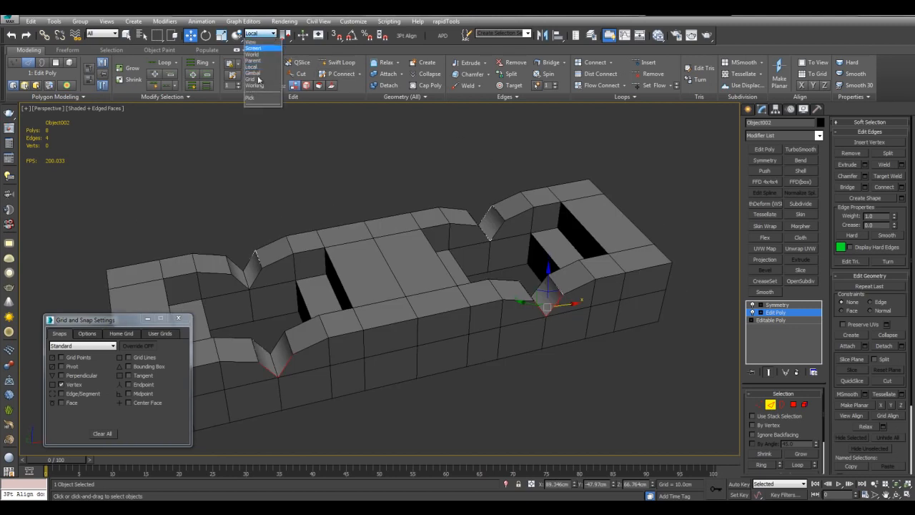
# Using the notched box as the picked coordinate system, extrude the selected notch edges outward in successive rotated segments to form a curved strip.
pyautogui.click(254, 97)
pyautogui.moveTo(595, 207)
pyautogui.keyDown('alt'); pyautogui.mouseDown(button='middle')
pyautogui.moveTo(574, 273)
pyautogui.moveTo(533, 277)
pyautogui.moveTo(508, 257)
pyautogui.moveTo(488, 298)
pyautogui.mouseUp(button='middle'); pyautogui.keyUp('alt')
pyautogui.press('e')
pyautogui.press('w')
pyautogui.press('e')
pyautogui.keyDown('shift'); pyautogui.moveTo(486, 303); pyautogui.dragTo(510, 338); pyautogui.keyUp('shift')
pyautogui.press('w')
pyautogui.moveTo(492, 330); pyautogui.dragTo(473, 352)
pyautogui.keyDown('shift'); pyautogui.moveTo(475, 351); pyautogui.dragTo(410, 399); pyautogui.keyUp('shift')
pyautogui.press('e')
pyautogui.press('w')
# Select the long side edges of the curved strip and extrude them upward into tall inner and outer walls.
pyautogui.moveTo(428, 387); pyautogui.dragTo(672, 316, button='middle')
pyautogui.scroll(3, 548, 304)
pyautogui.press('q')
pyautogui.keyDown('alt'); pyautogui.moveTo(549, 304); pyautogui.dragTo(444, 276, button='middle'); pyautogui.keyUp('alt')
pyautogui.doubleClick(536, 289)
pyautogui.press('w')
pyautogui.keyDown('alt'); pyautogui.moveTo(536, 289); pyautogui.dragTo(480, 286, button='middle'); pyautogui.keyUp('alt')
pyautogui.keyDown('shift'); pyautogui.moveTo(476, 304); pyautogui.dragTo(508, 206); pyautogui.keyUp('shift')
pyautogui.keyDown('alt'); pyautogui.moveTo(507, 206); pyautogui.dragTo(554, 253, button='middle'); pyautogui.keyUp('alt')
# Select all polygons of the curved strip and walls and flip their normals.
pyautogui.press('4')
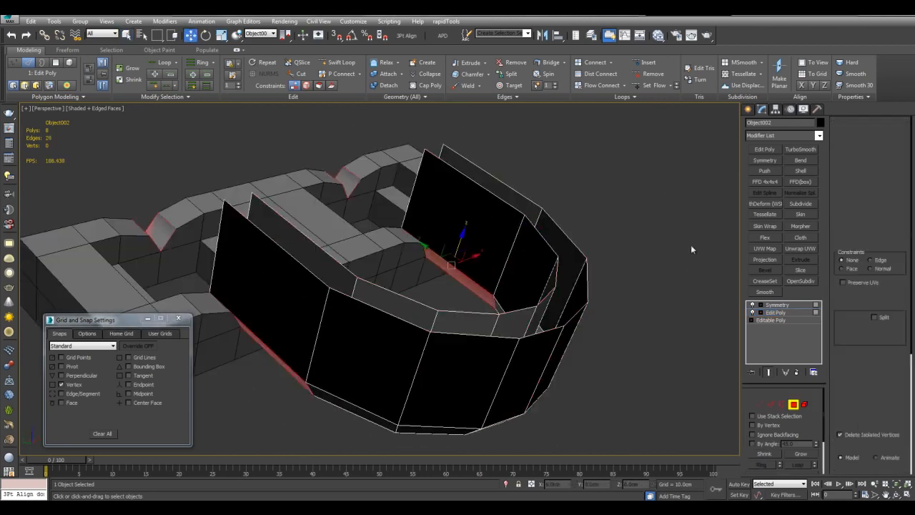
pyautogui.press('q')
pyautogui.hotkey('ctrl', 'a')
pyautogui.click(887, 254)
# Bridge the open upper edges of the inner and outer walls to close the frame's top.
pyautogui.press('2')
pyautogui.keyDown('alt'); pyautogui.moveTo(622, 227); pyautogui.dragTo(579, 233, button='middle'); pyautogui.keyUp('alt')
pyautogui.click(865, 186)
pyautogui.click(625, 384)
pyautogui.click(572, 302)
pyautogui.scroll(-5, 572, 303)
pyautogui.keyDown('alt'); pyautogui.moveTo(572, 302); pyautogui.dragTo(589, 315, button='middle'); pyautogui.keyUp('alt')
pyautogui.click(547, 312)
# Add an Edit Poly modifier above Symmetry and extrude all open borders of the curved frame across the notched box.
pyautogui.click(765, 151)
pyautogui.press('3')
pyautogui.hotkey('ctrl', 'a')
pyautogui.press('w')
pyautogui.keyDown('alt'); pyautogui.moveTo(416, 256); pyautogui.dragTo(449, 292, button='middle'); pyautogui.keyUp('alt')
pyautogui.keyDown('shift'); pyautogui.moveTo(477, 213); pyautogui.dragTo(447, 189); pyautogui.keyUp('shift')
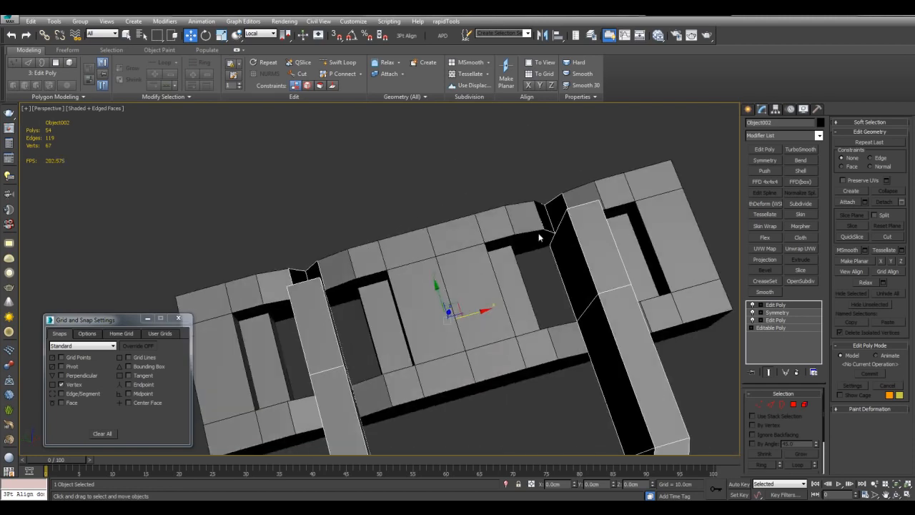
# Add a second Symmetry modifier to the frame with the Y mirror axis and Flip enabled, then deselect it.
pyautogui.keyDown('alt'); pyautogui.moveTo(494, 300); pyautogui.dragTo(652, 247, button='middle'); pyautogui.keyUp('alt')
pyautogui.click(574, 257)
pyautogui.scroll(-3, 587, 258)
pyautogui.click(765, 160)
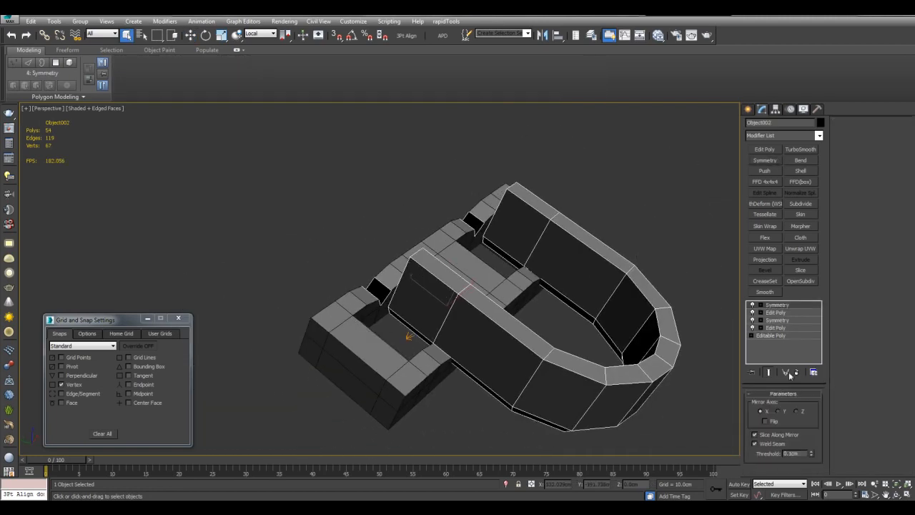
pyautogui.click(778, 412)
pyautogui.click(773, 421)
pyautogui.click(688, 264)
# Examine the mirrored oval frame and the notched box from several angles.
pyautogui.keyDown('alt'); pyautogui.moveTo(687, 262); pyautogui.dragTo(598, 313, button='middle'); pyautogui.keyUp('alt')
pyautogui.scroll(-3, 607, 271)
pyautogui.scroll(-2, 576, 278)
pyautogui.scroll(4, 593, 303)
pyautogui.keyDown('alt'); pyautogui.moveTo(615, 271); pyautogui.dragTo(623, 221, button='middle'); pyautogui.keyUp('alt')
pyautogui.scroll(5, 606, 243)
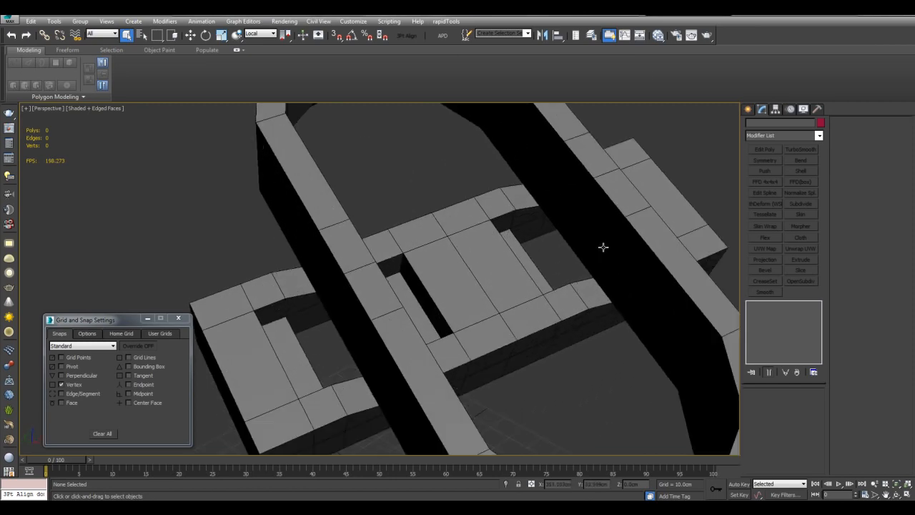
pyautogui.scroll(-5, 547, 250)
pyautogui.keyDown('alt'); pyautogui.moveTo(543, 252); pyautogui.dragTo(544, 249, button='middle'); pyautogui.keyUp('alt')
pyautogui.scroll(4, 543, 249)
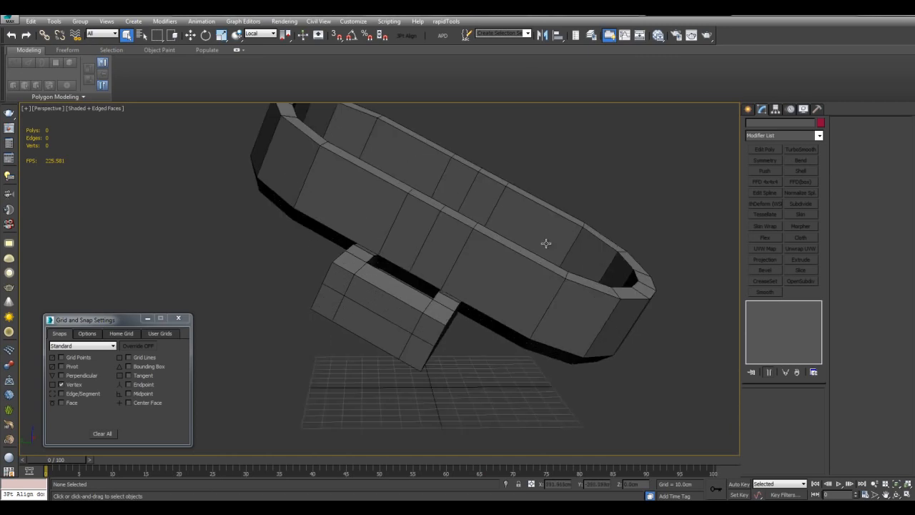
pyautogui.keyDown('alt'); pyautogui.moveTo(440, 303); pyautogui.dragTo(499, 330, button='middle'); pyautogui.keyUp('alt')
pyautogui.scroll(-4, 485, 352)
pyautogui.keyDown('alt'); pyautogui.moveTo(393, 256); pyautogui.dragTo(503, 227, button='middle'); pyautogui.keyUp('alt')
pyautogui.scroll(4, 647, 227)
# Make the notched box see-through and select the small reference box inside it.
pyautogui.click(526, 303)
pyautogui.hotkey('alt', 'x')
pyautogui.keyDown('alt'); pyautogui.moveTo(518, 331); pyautogui.dragTo(507, 308, button='middle'); pyautogui.keyUp('alt')
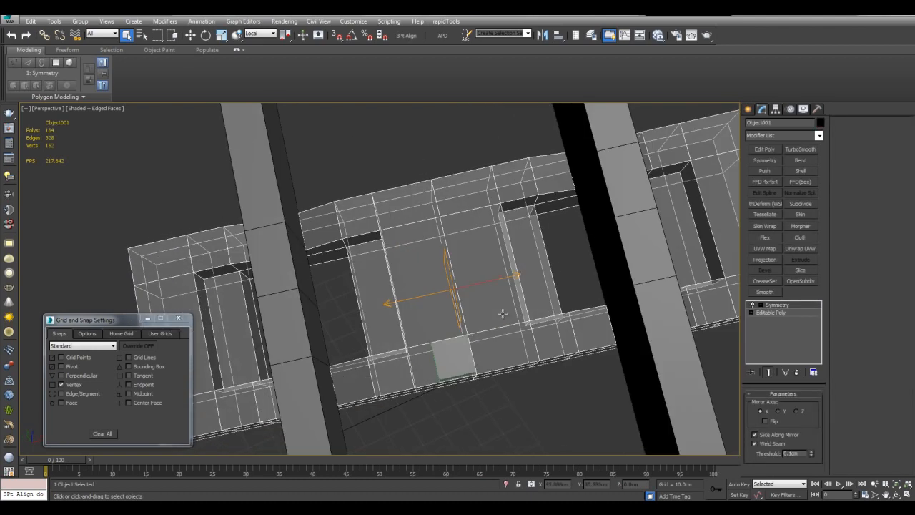
pyautogui.click(460, 345)
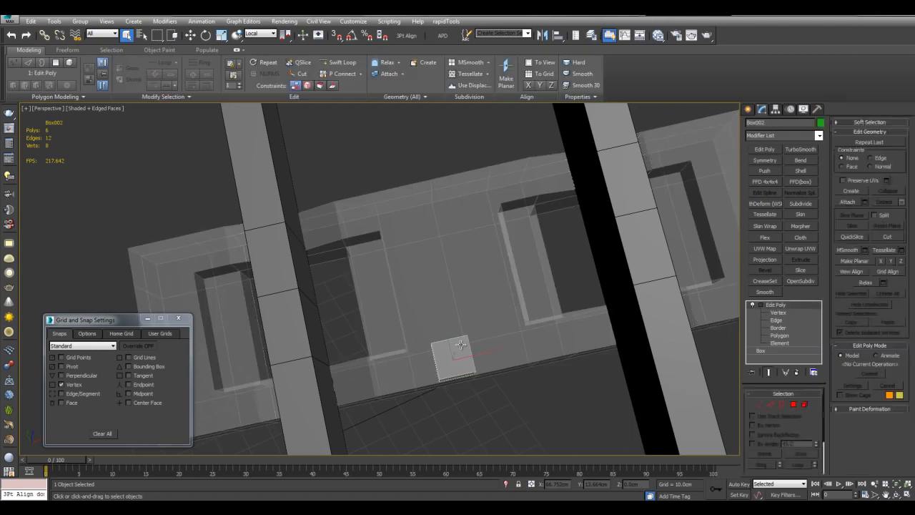
# Move the small reference box out of the notched box into the clear space in front of it.
pyautogui.scroll(-2, 467, 349)
pyautogui.moveTo(468, 349); pyautogui.dragTo(557, 321, button='middle')
pyautogui.press('w')
pyautogui.moveTo(518, 288); pyautogui.dragTo(453, 365)
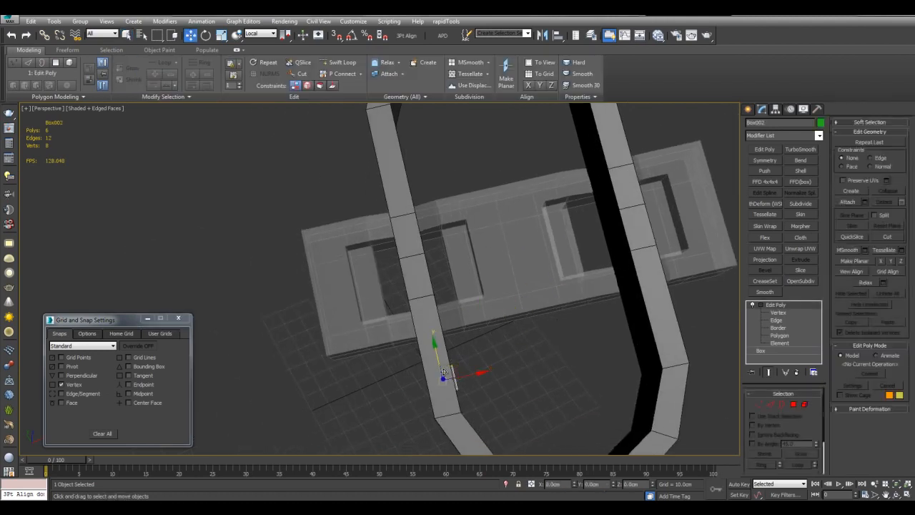
pyautogui.keyDown('alt'); pyautogui.moveTo(453, 366); pyautogui.dragTo(510, 358, button='middle'); pyautogui.keyUp('alt')
pyautogui.press('e')
pyautogui.moveTo(585, 336); pyautogui.dragTo(543, 313, button='middle')
pyautogui.scroll(2, 550, 347)
pyautogui.press('w')
pyautogui.moveTo(489, 306); pyautogui.dragTo(469, 351)
pyautogui.keyDown('alt'); pyautogui.moveTo(469, 351); pyautogui.dragTo(471, 341, button='middle'); pyautogui.keyUp('alt')
pyautogui.moveTo(471, 342); pyautogui.dragTo(496, 324, button='middle')
pyautogui.keyDown('alt'); pyautogui.moveTo(526, 327); pyautogui.dragTo(547, 494, button='middle'); pyautogui.keyUp('alt')
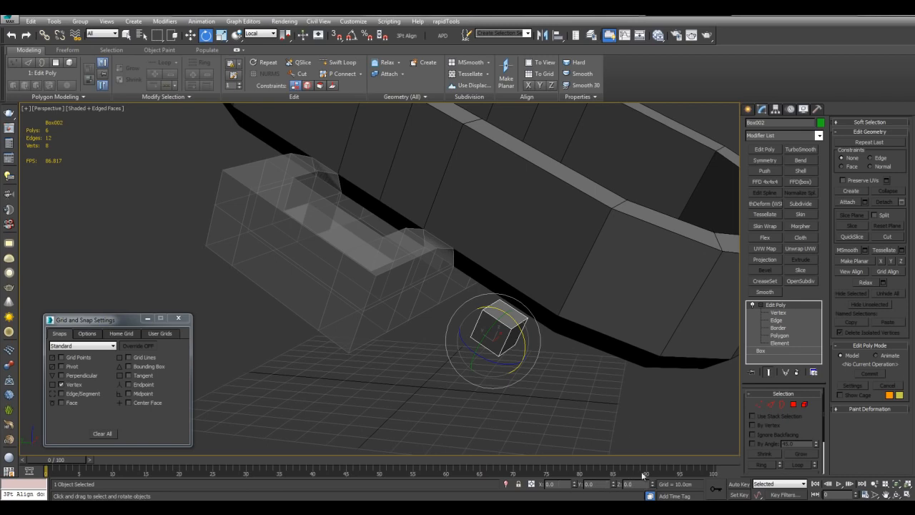
# Switch the reference coordinate system to View and reset the small box's X, Y and Z rotation to 0.
pyautogui.click(262, 34)
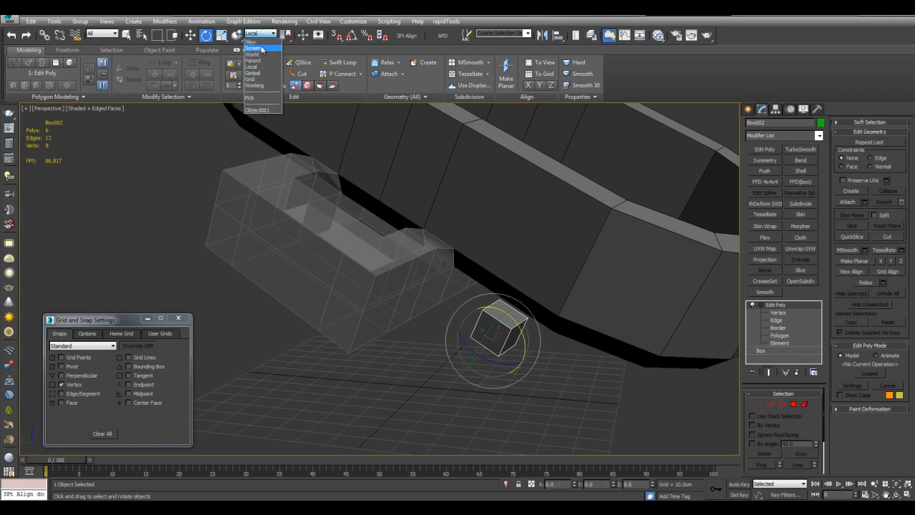
pyautogui.click(263, 60)
pyautogui.click(262, 34)
pyautogui.click(262, 42)
pyautogui.moveTo(509, 339); pyautogui.dragTo(549, 367, button='middle')
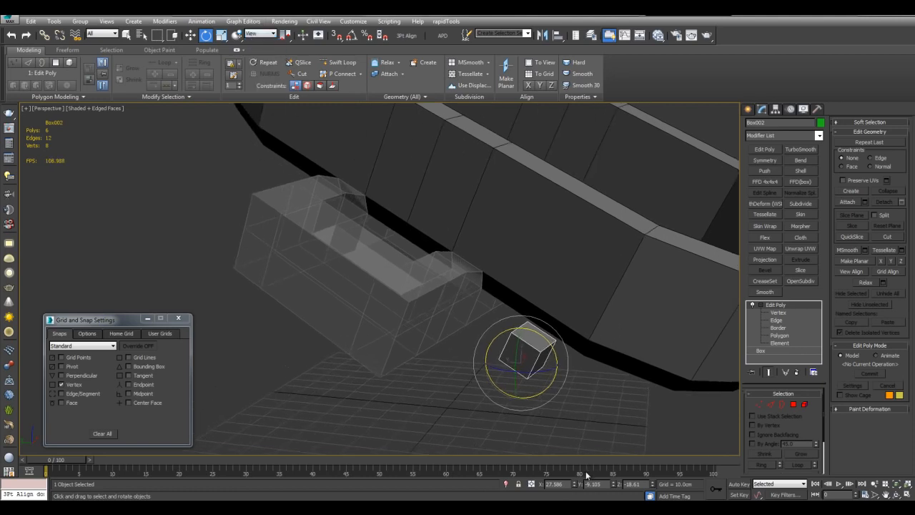
pyautogui.rightClick(576, 485)
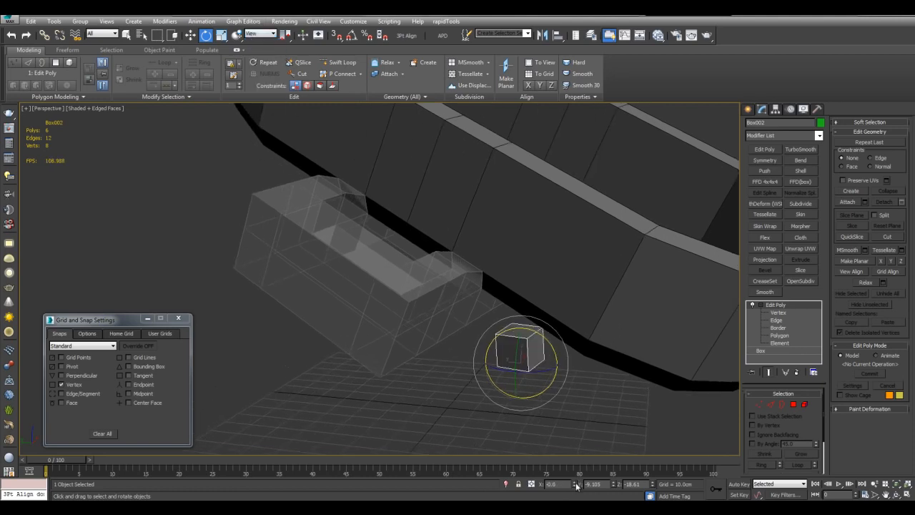
pyautogui.rightClick(612, 486)
pyautogui.rightClick(652, 486)
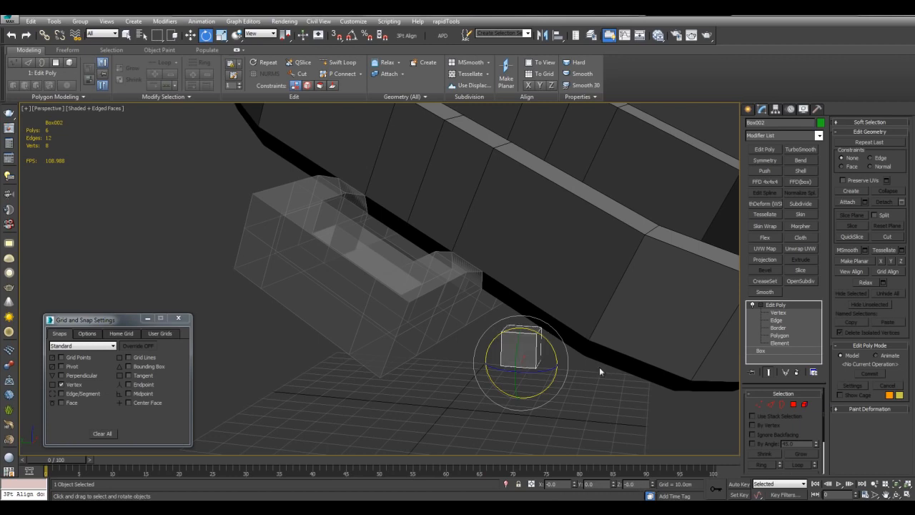
# Turn off the see-through display and select the notched box.
pyautogui.scroll(-3, 582, 307)
pyautogui.keyDown('alt'); pyautogui.moveTo(582, 307); pyautogui.dragTo(554, 311, button='middle'); pyautogui.keyUp('alt')
pyautogui.scroll(3, 493, 313)
pyautogui.hotkey('alt', 'x')
pyautogui.press('q')
pyautogui.moveTo(487, 353); pyautogui.dragTo(513, 301, button='middle')
pyautogui.scroll(-3, 529, 356)
pyautogui.click(513, 295)
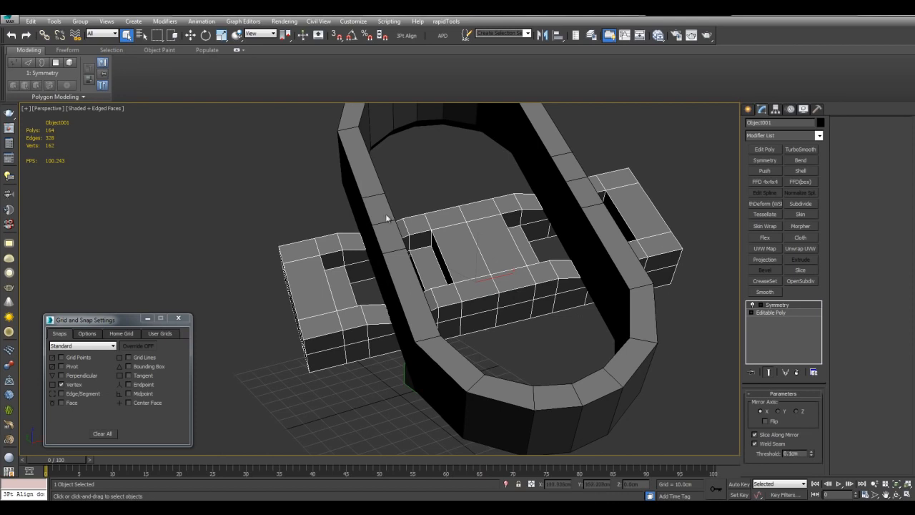
# Link the oval frame to the notched box as its parent.
pyautogui.click(45, 35)
pyautogui.moveTo(490, 237); pyautogui.dragTo(495, 277, button='middle')
pyautogui.moveTo(537, 160); pyautogui.dragTo(527, 190)
pyautogui.moveTo(508, 241); pyautogui.dragTo(503, 250)
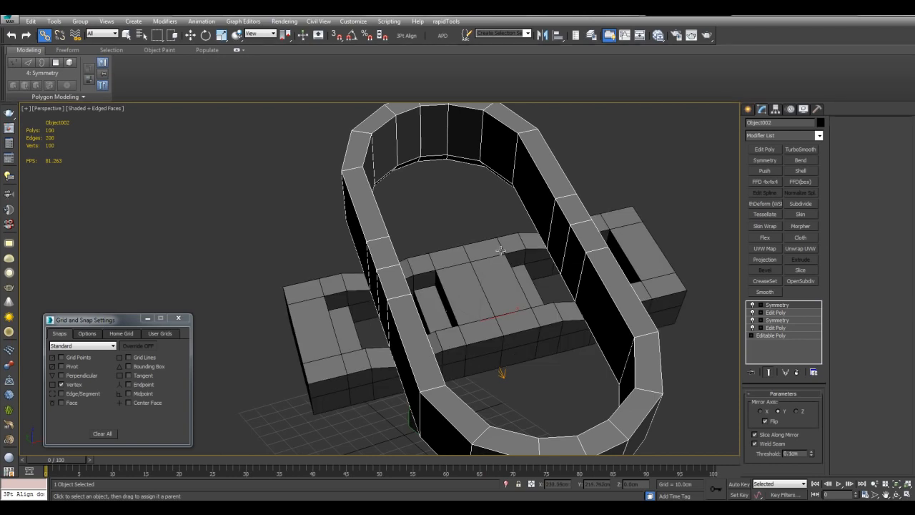
# Select the parent notched box and reset its X, Y and Z rotation to 0 so the linked frame follows.
pyautogui.click(500, 251)
pyautogui.moveTo(501, 251); pyautogui.dragTo(517, 238, button='middle')
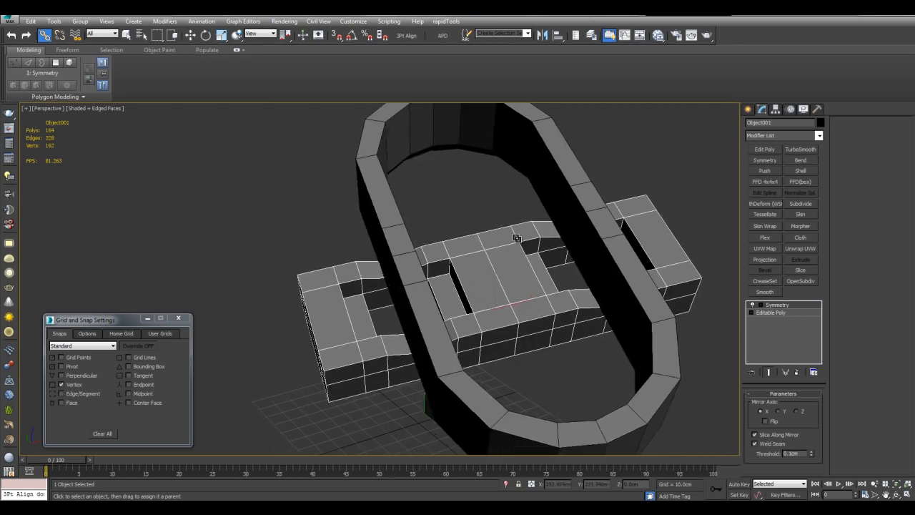
pyautogui.press('e')
pyautogui.keyDown('alt'); pyautogui.moveTo(524, 279); pyautogui.dragTo(572, 358, button='middle'); pyautogui.keyUp('alt')
pyautogui.rightClick(576, 485)
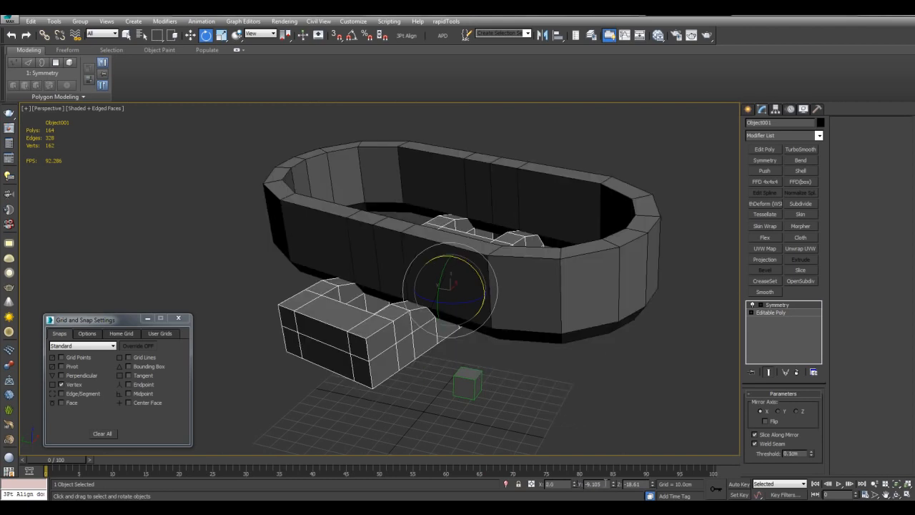
pyautogui.rightClick(614, 485)
pyautogui.rightClick(651, 486)
pyautogui.moveTo(571, 356)
pyautogui.keyDown('alt'); pyautogui.mouseDown(button='middle')
pyautogui.moveTo(586, 256)
pyautogui.moveTo(565, 362)
pyautogui.mouseUp(button='middle'); pyautogui.keyUp('alt')
pyautogui.scroll(-4, 575, 327)
pyautogui.scroll(3, 564, 358)
pyautogui.press('w')
pyautogui.moveTo(522, 286)
pyautogui.keyDown('alt'); pyautogui.mouseDown(button='middle')
pyautogui.moveTo(497, 312)
pyautogui.moveTo(448, 324)
pyautogui.moveTo(501, 267)
pyautogui.moveTo(541, 251)
pyautogui.moveTo(494, 280)
pyautogui.moveTo(501, 273)
pyautogui.moveTo(542, 310)
pyautogui.moveTo(486, 295)
pyautogui.moveTo(518, 301)
pyautogui.mouseUp(button='middle'); pyautogui.keyUp('alt')
pyautogui.keyDown('alt'); pyautogui.moveTo(567, 267); pyautogui.dragTo(577, 322, button='middle'); pyautogui.keyUp('alt')
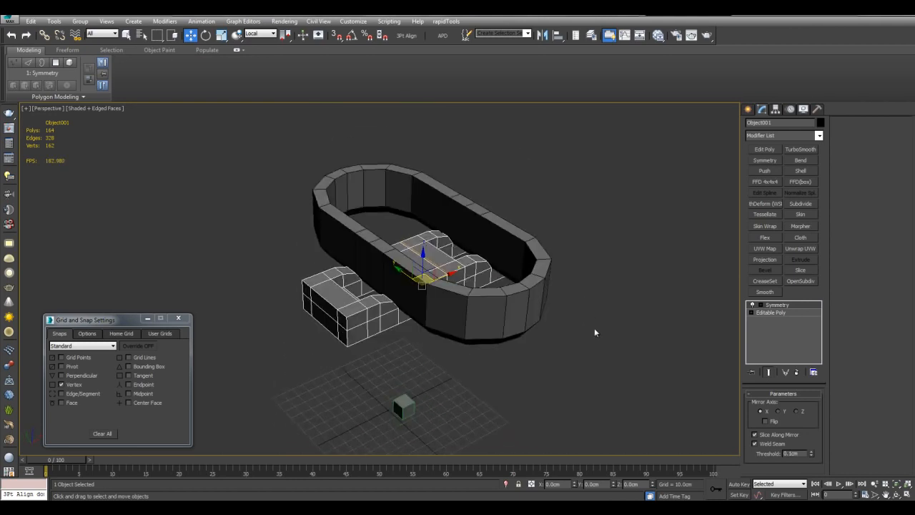